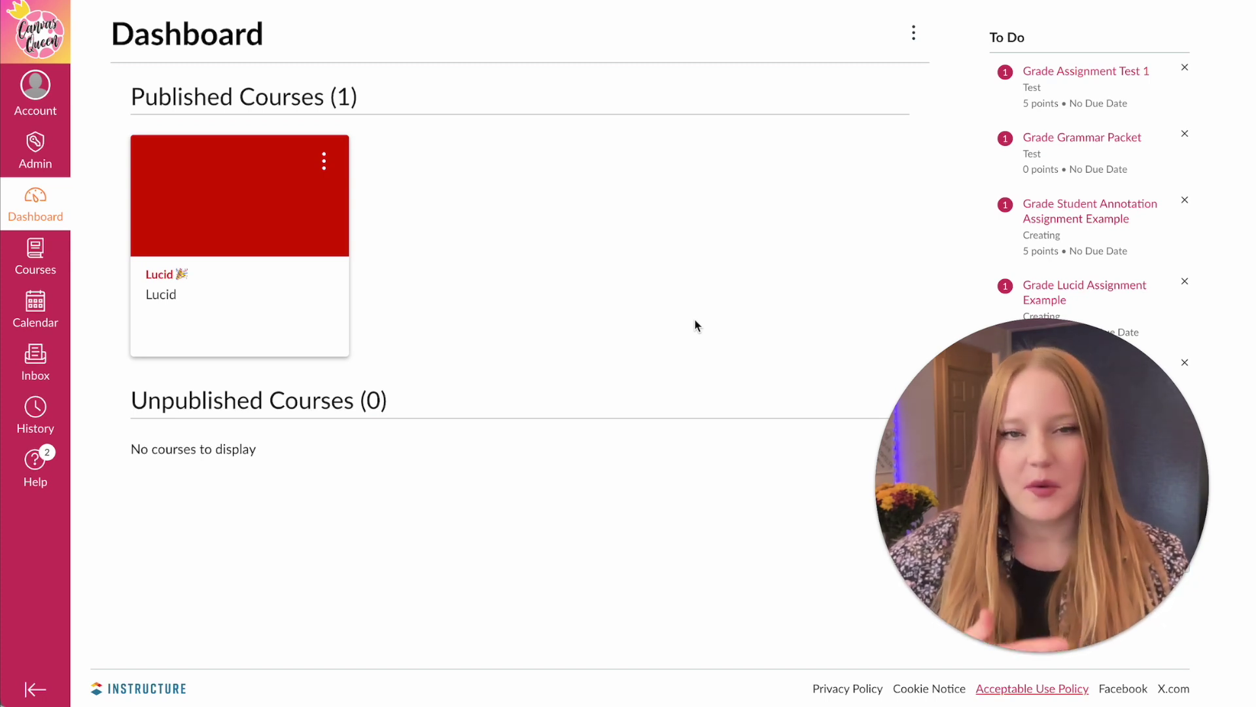
# Step: Open the Lucid course and its Lucid (Whiteboard) page about the free Lucid Education Suite
pyautogui.click(170, 303)
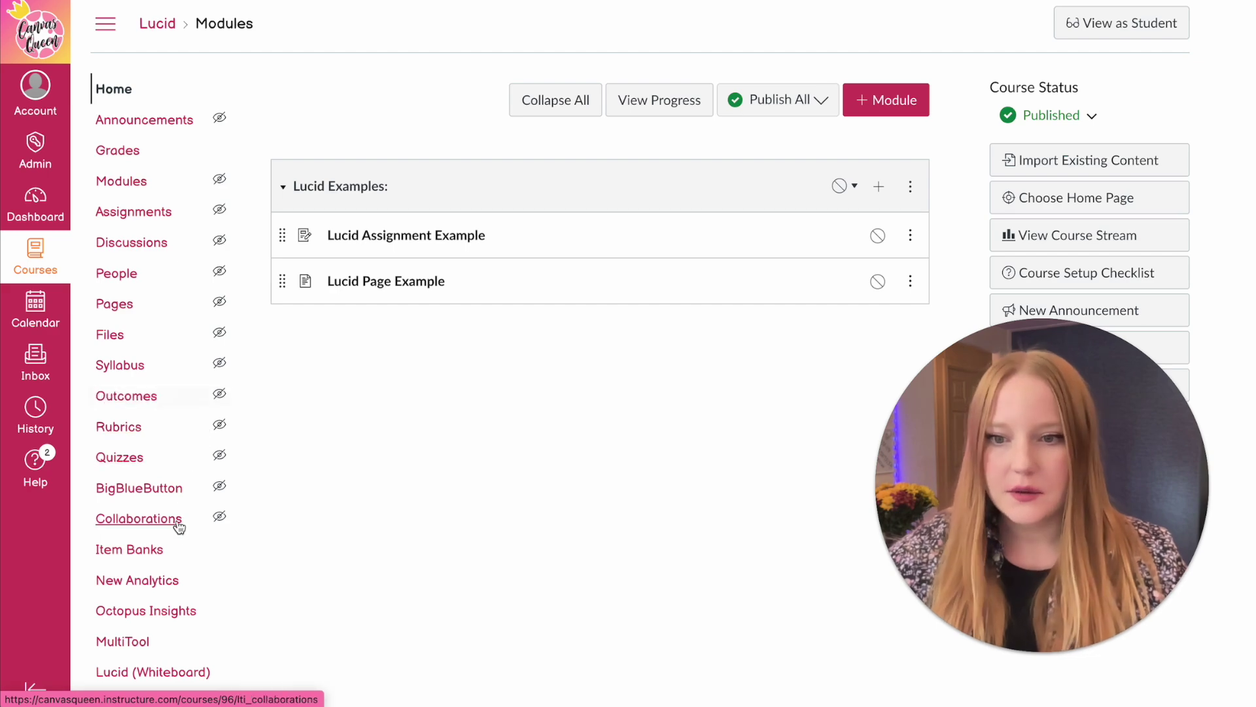
pyautogui.scroll(-1, 174, 517)
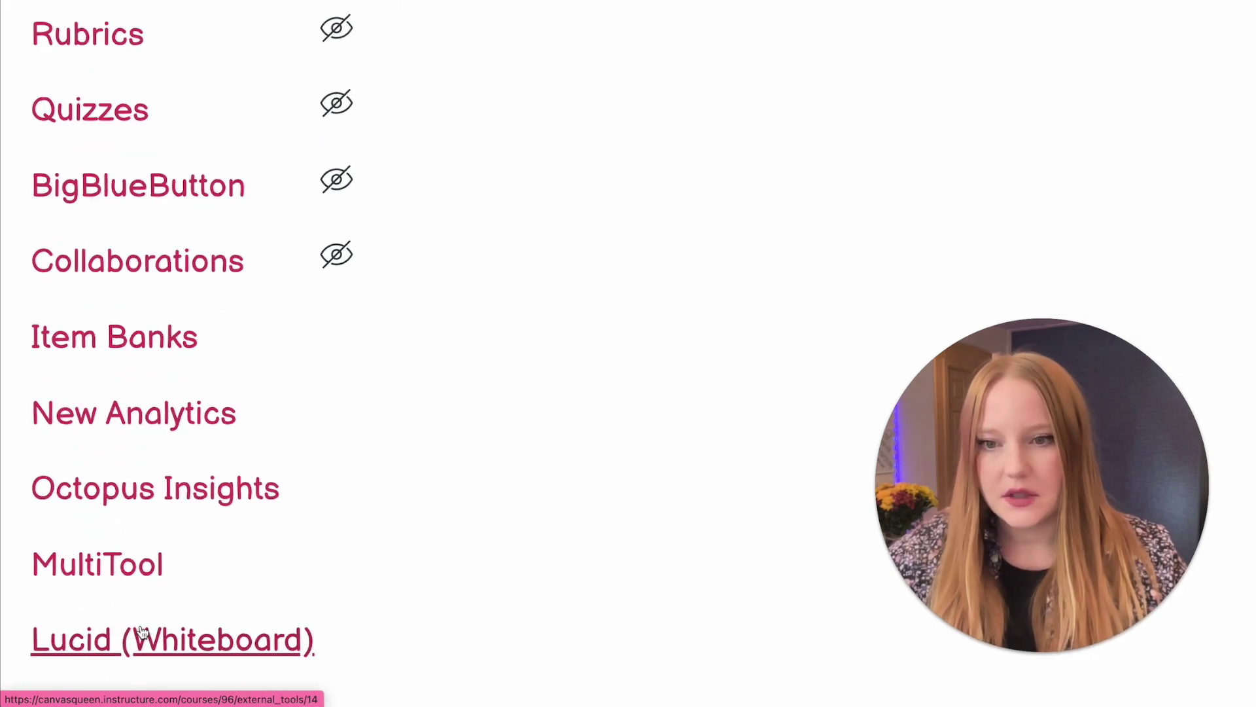
pyautogui.click(214, 658)
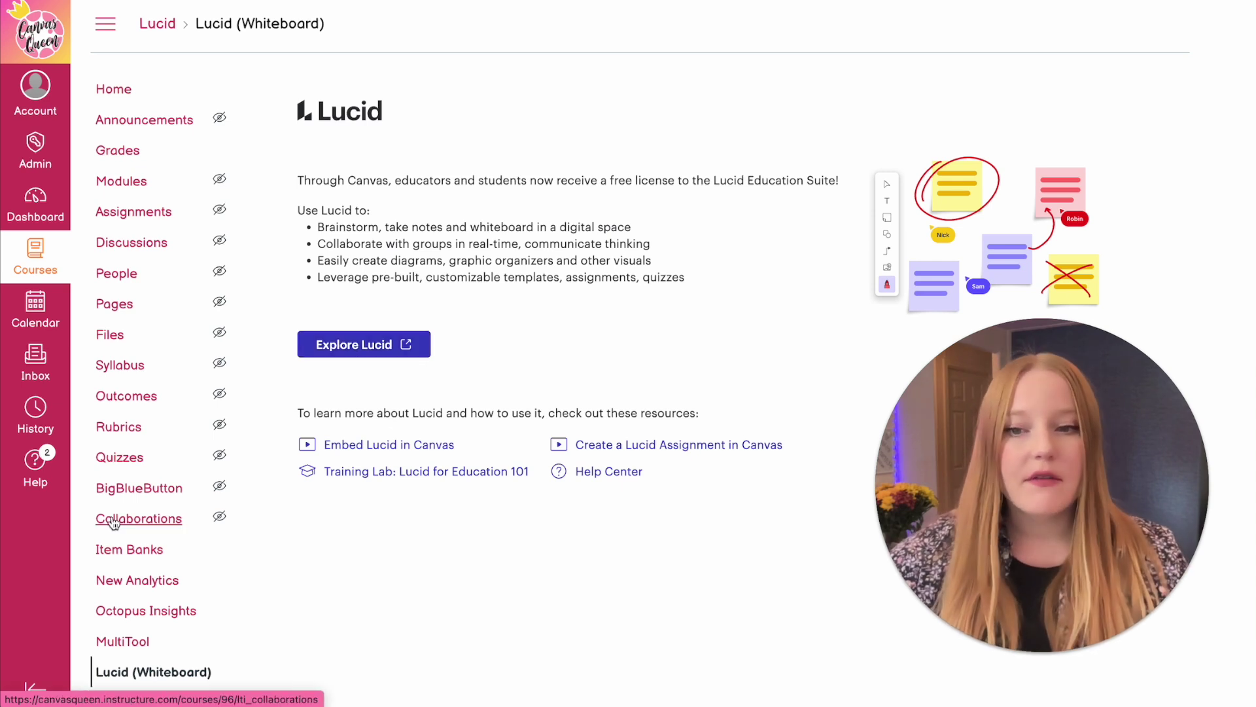
pyautogui.scroll(-1, 132, 592)
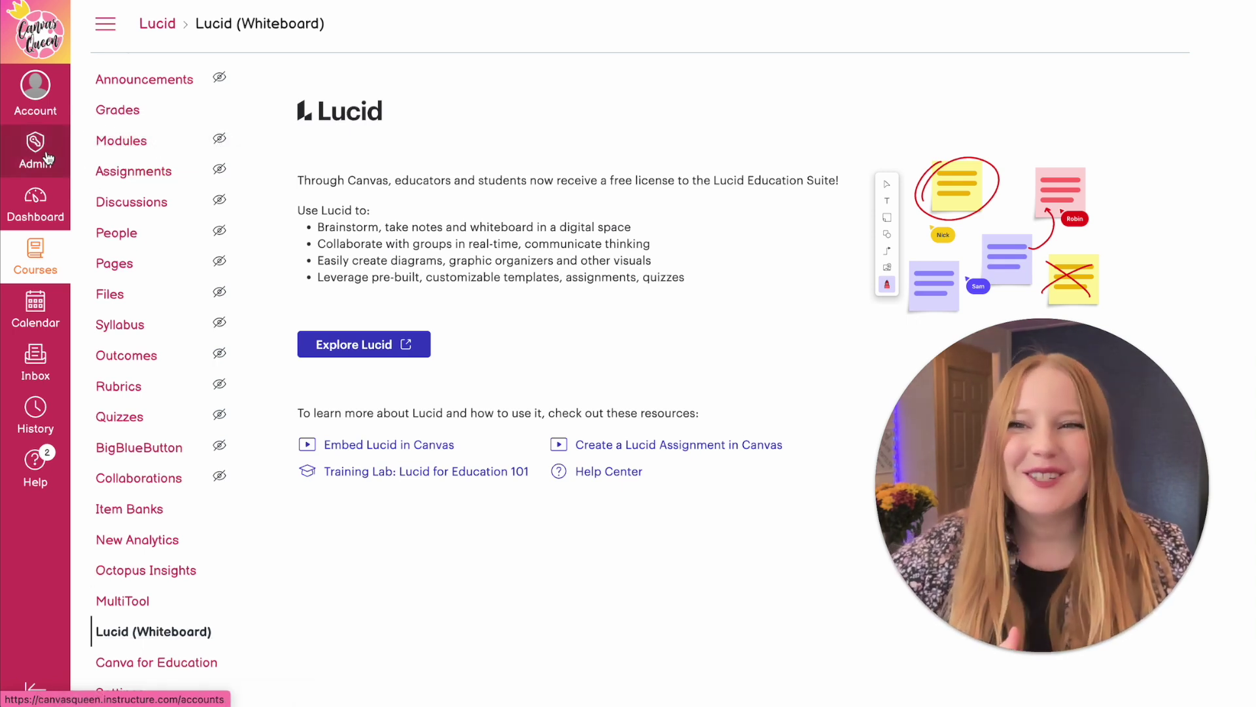
# Step: Go to the Canvas Queen account's Developer Keys and view the Inherited keys
pyautogui.click(53, 171)
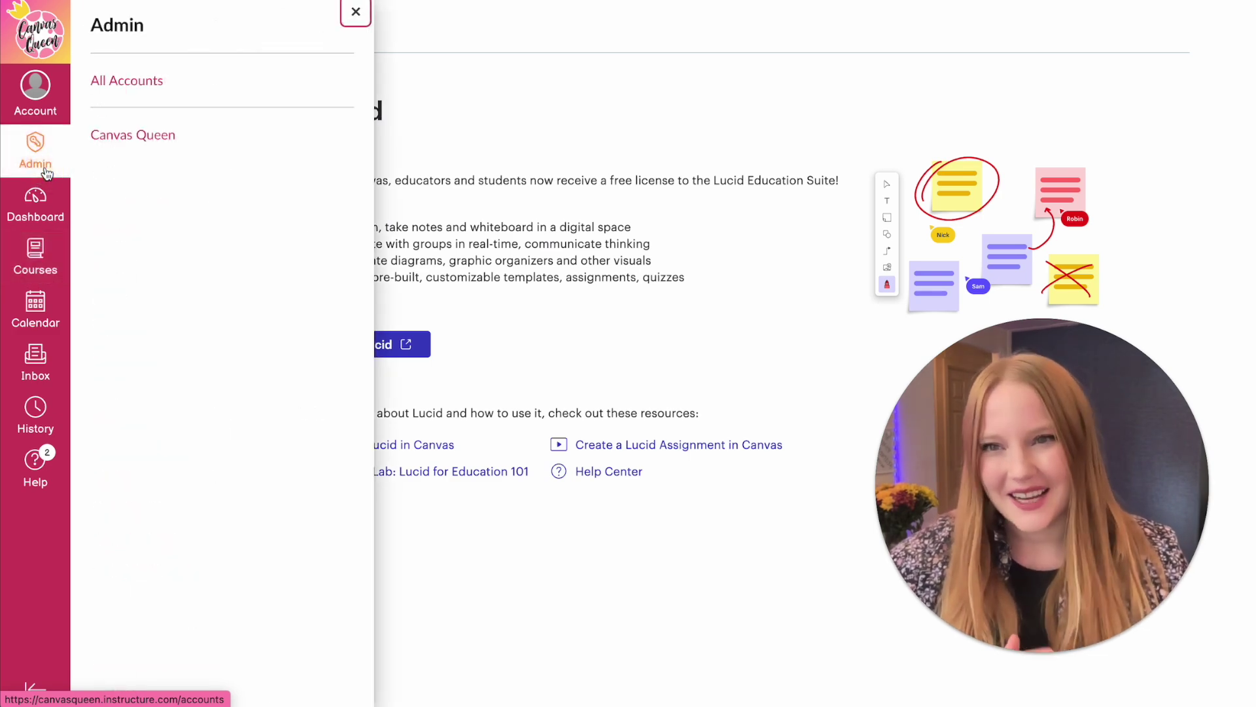
pyautogui.click(134, 137)
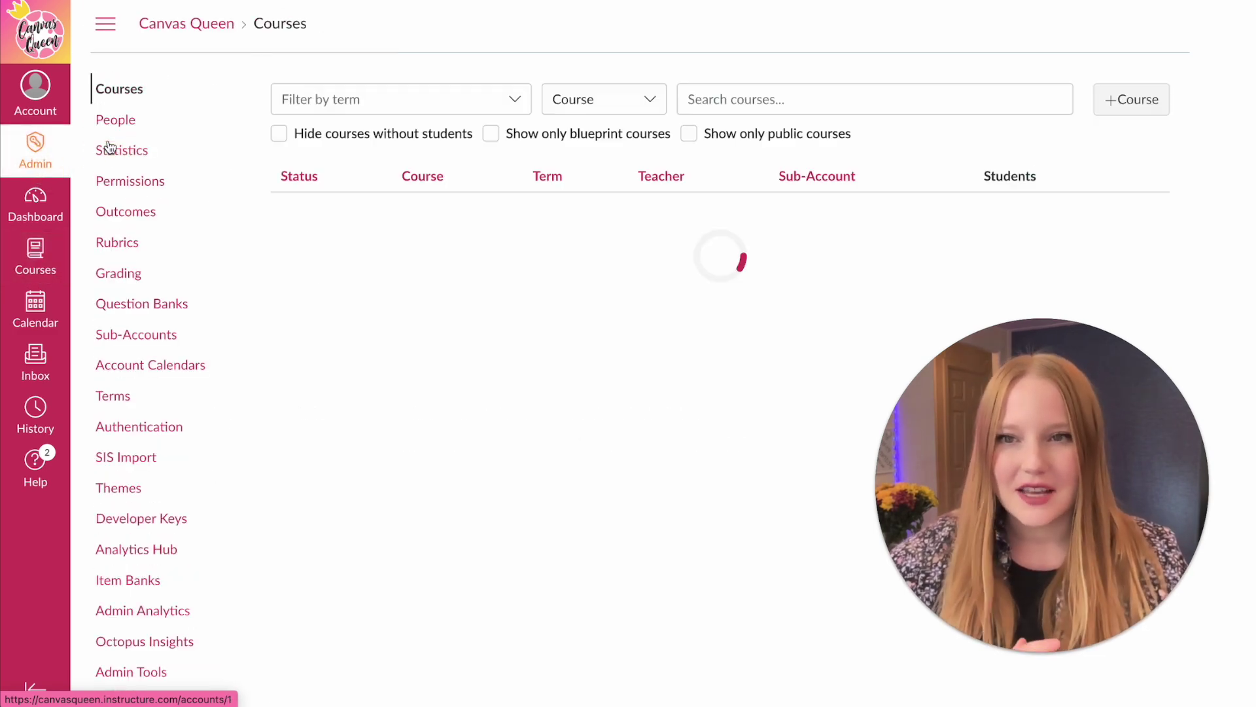
pyautogui.scroll(-1, 161, 285)
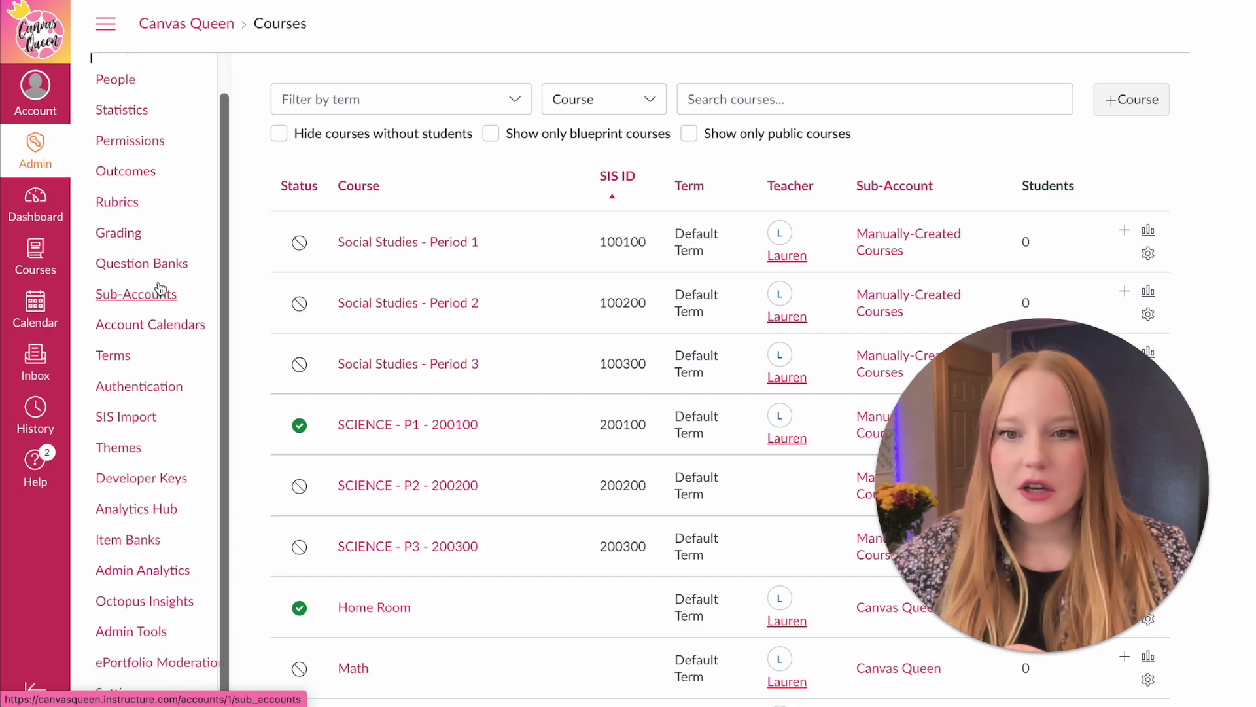
pyautogui.click(140, 477)
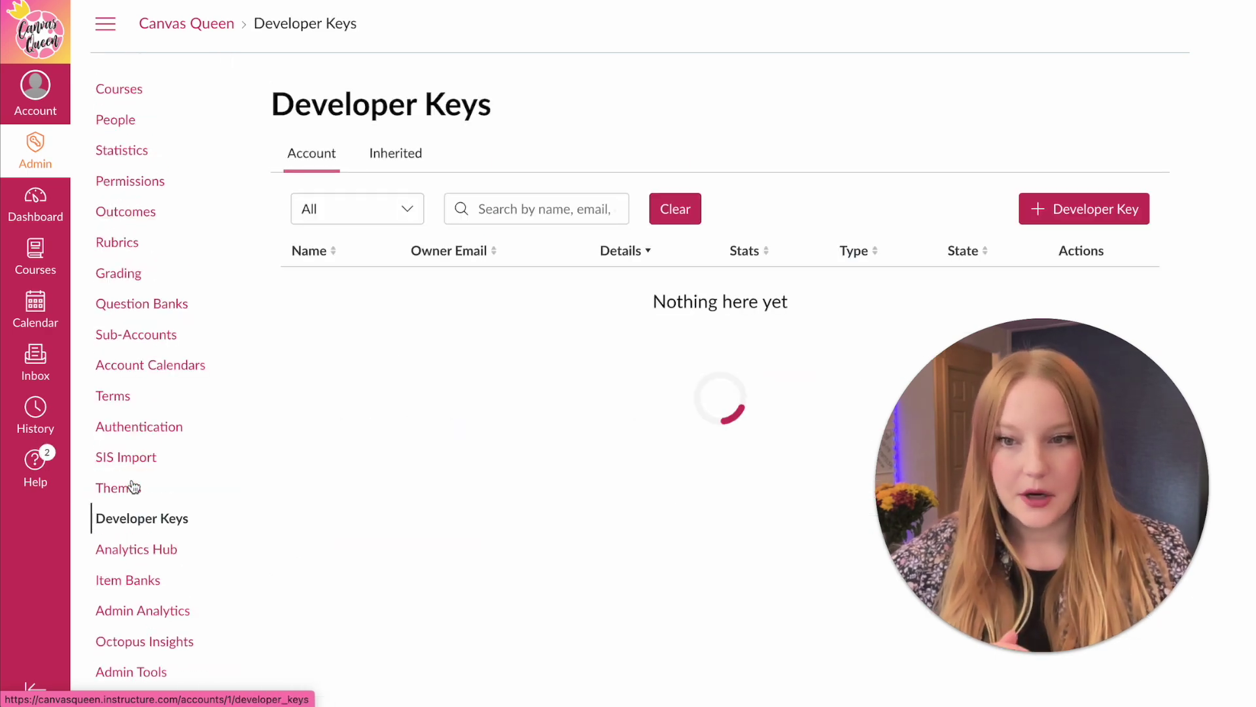
pyautogui.click(395, 140)
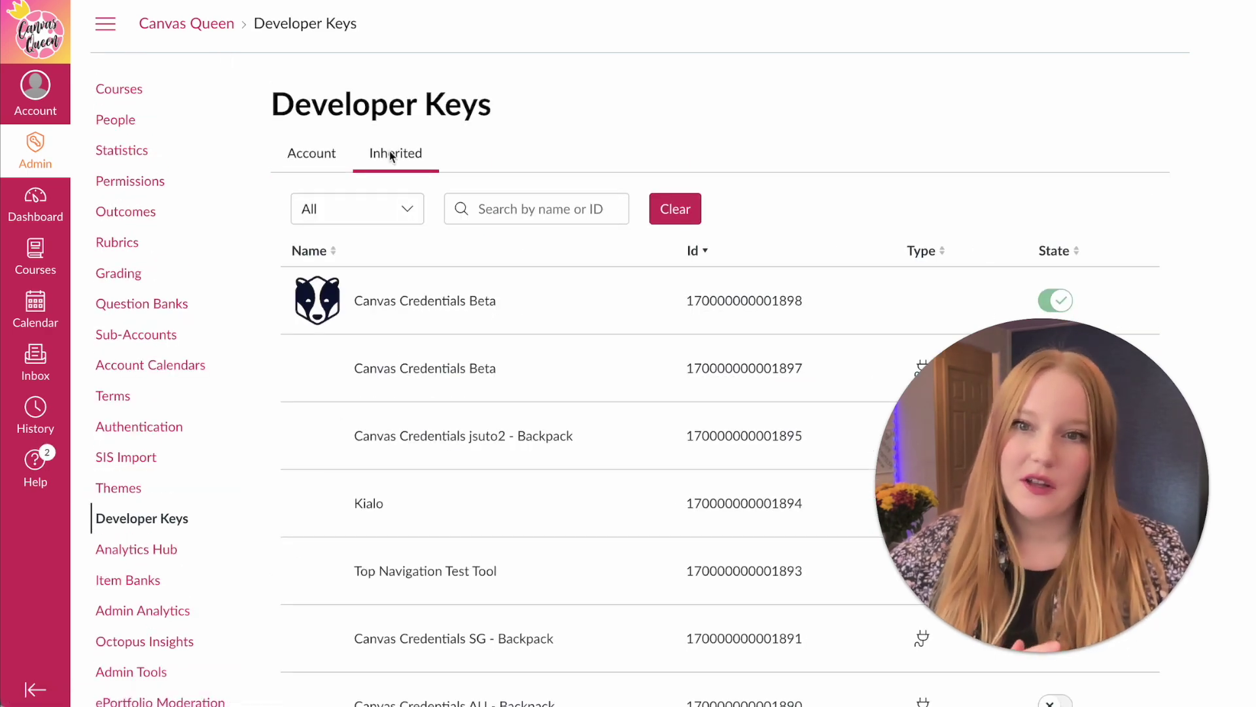
# Step: Show all inherited developer keys and search the page for 'lucid'
pyautogui.scroll(-1, 393, 159)
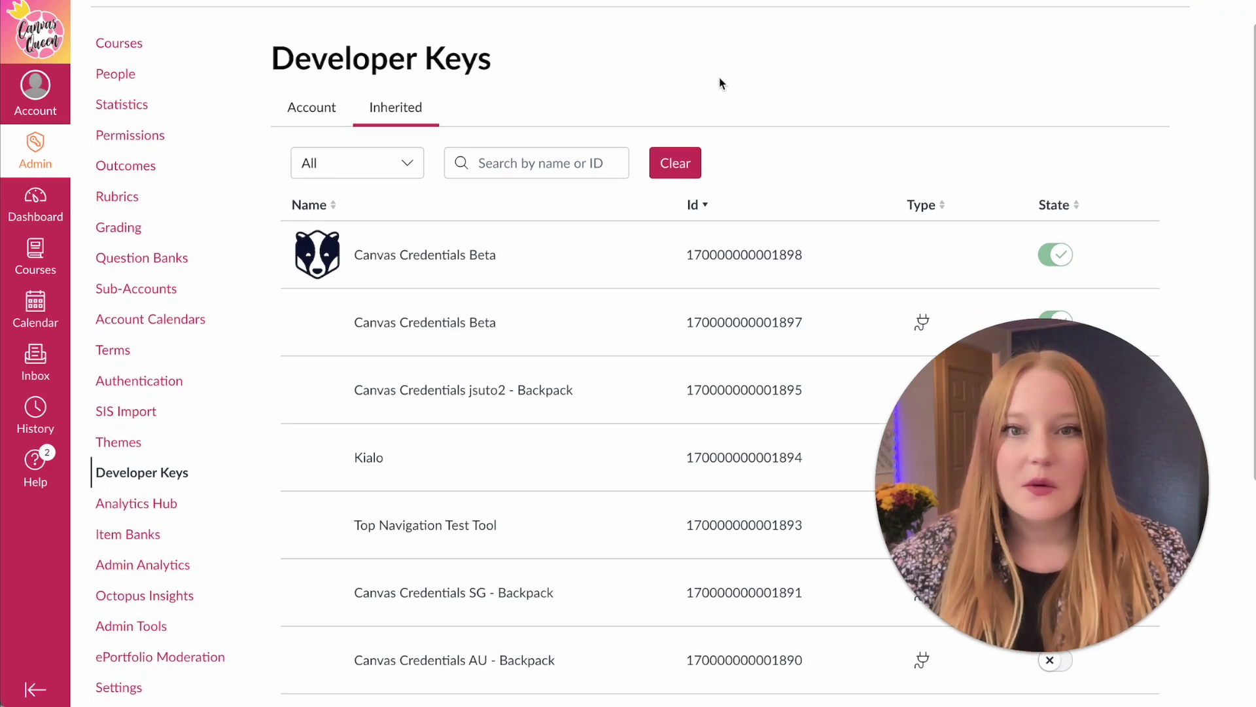
pyautogui.scroll(1, 716, 90)
pyautogui.scroll(-6, 715, 90)
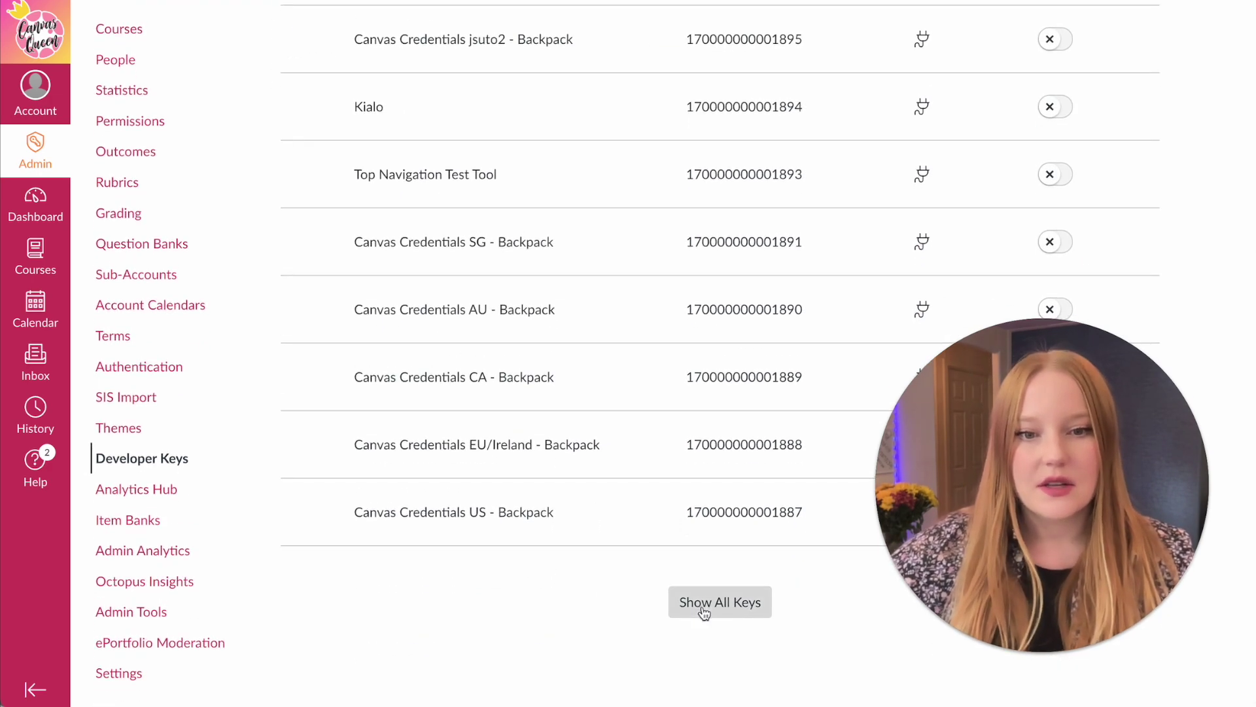
pyautogui.click(704, 612)
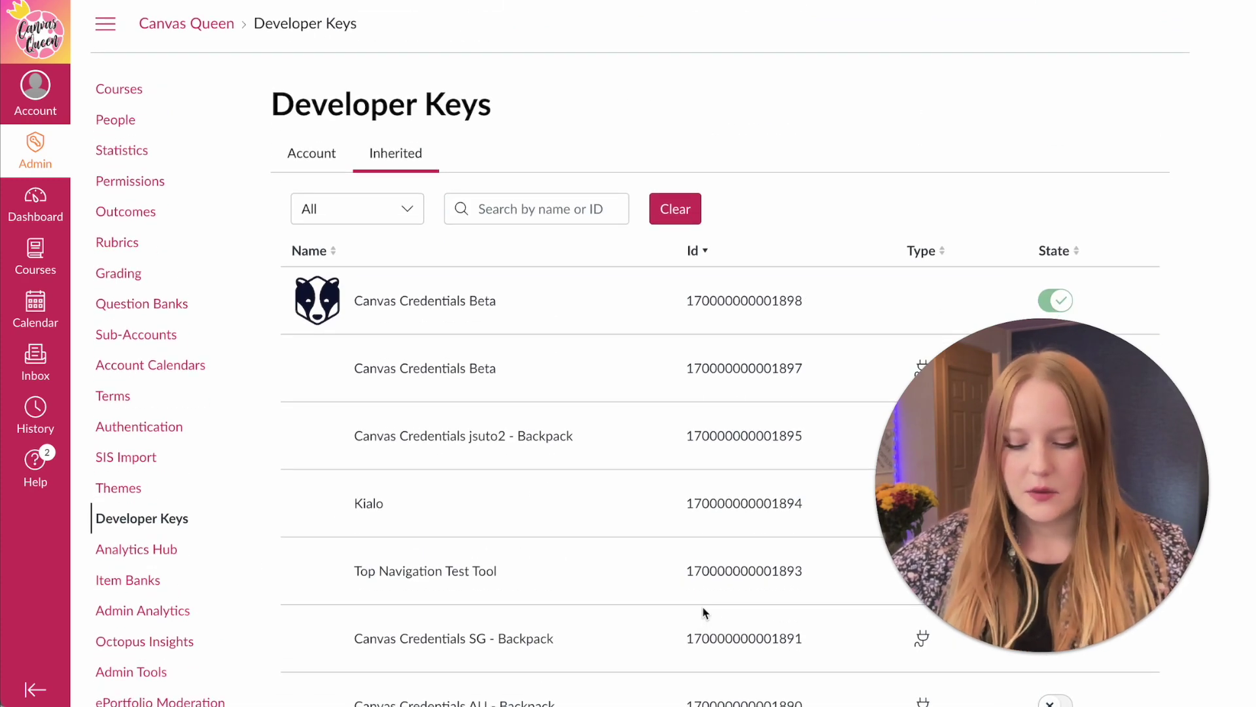
pyautogui.press('End')
pyautogui.hotkey('ctrl', 'f')
pyautogui.write('luc')
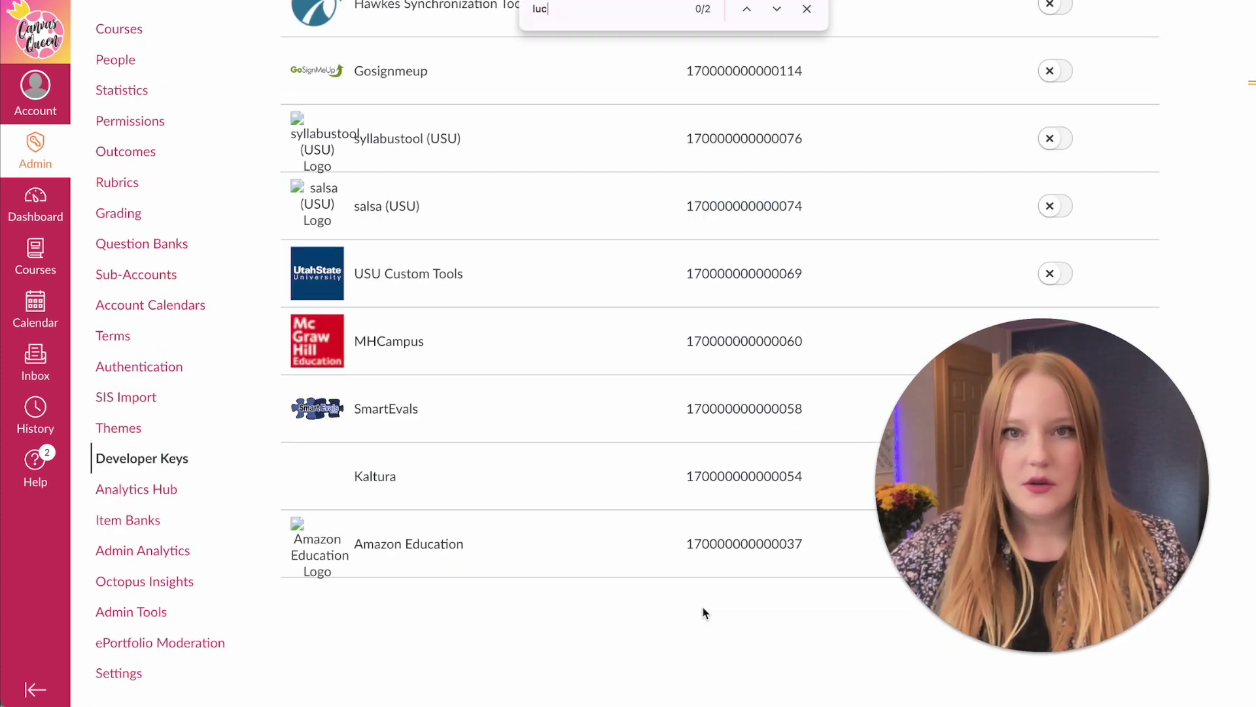
pyautogui.write('id')
pyautogui.scroll(-3, 753, 340)
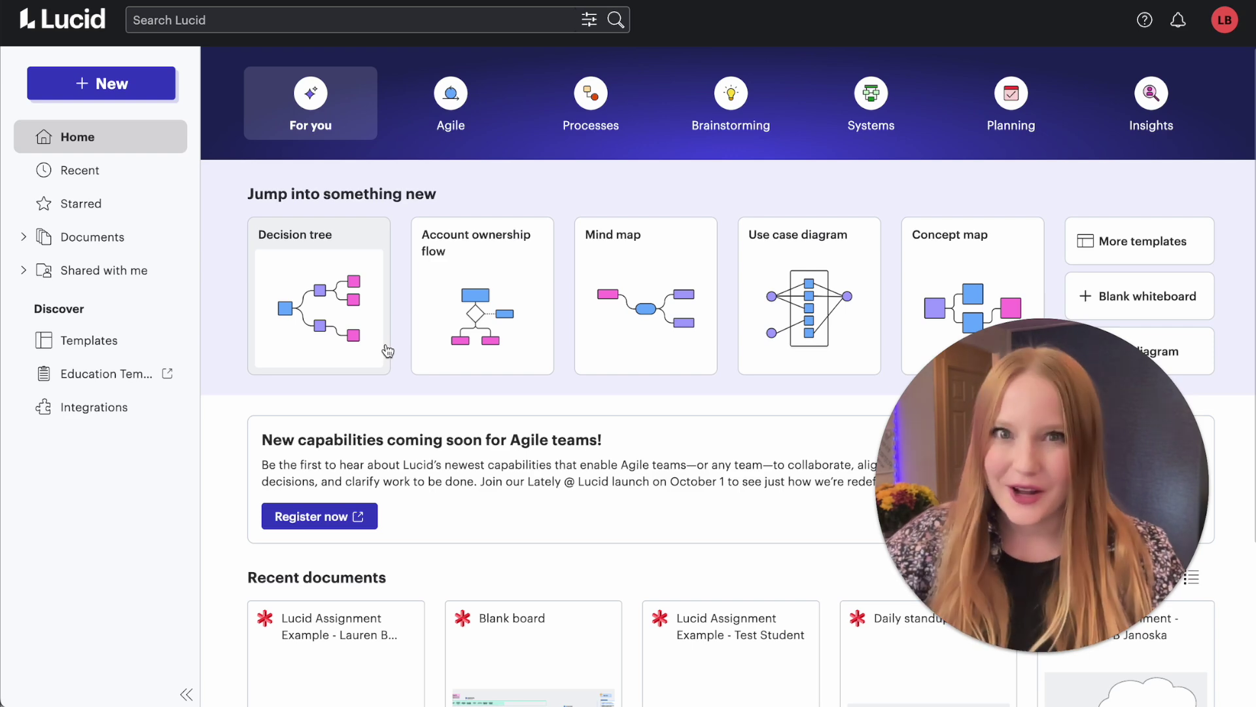
# Step: Look through Lucid's recommended template gallery, then return to the Lucid home page
pyautogui.scroll(-5, 372, 393)
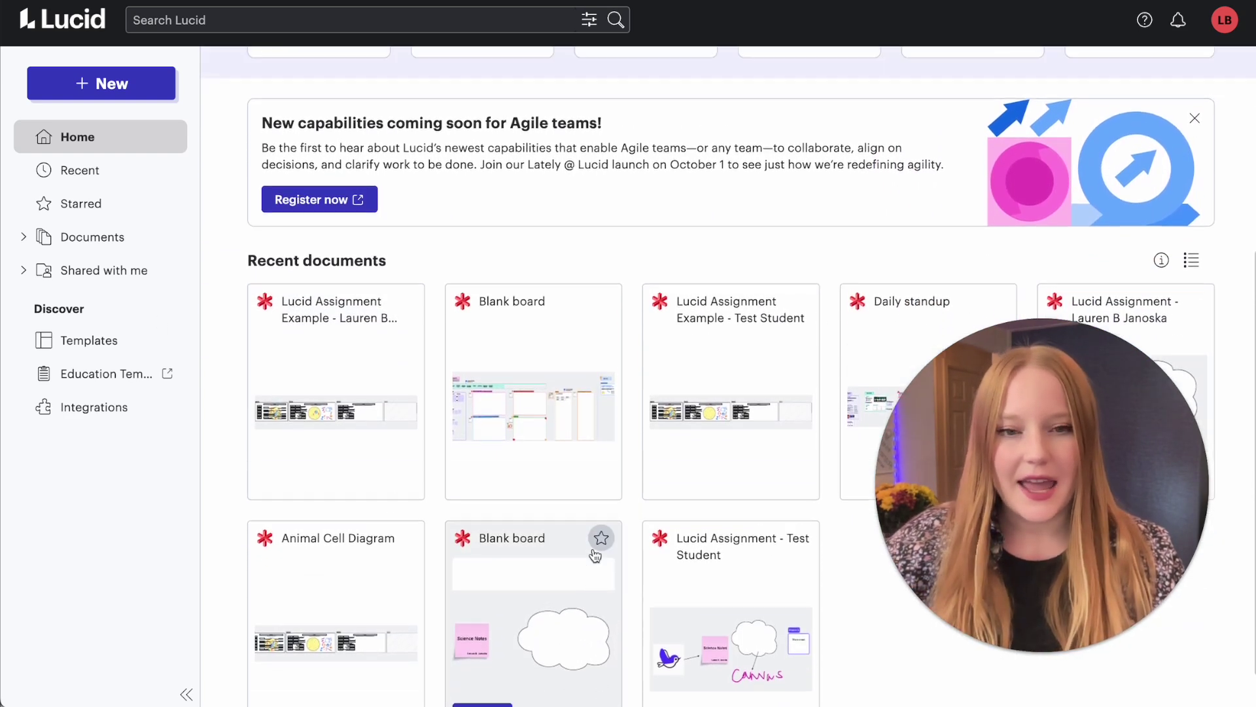
pyautogui.scroll(3, 595, 555)
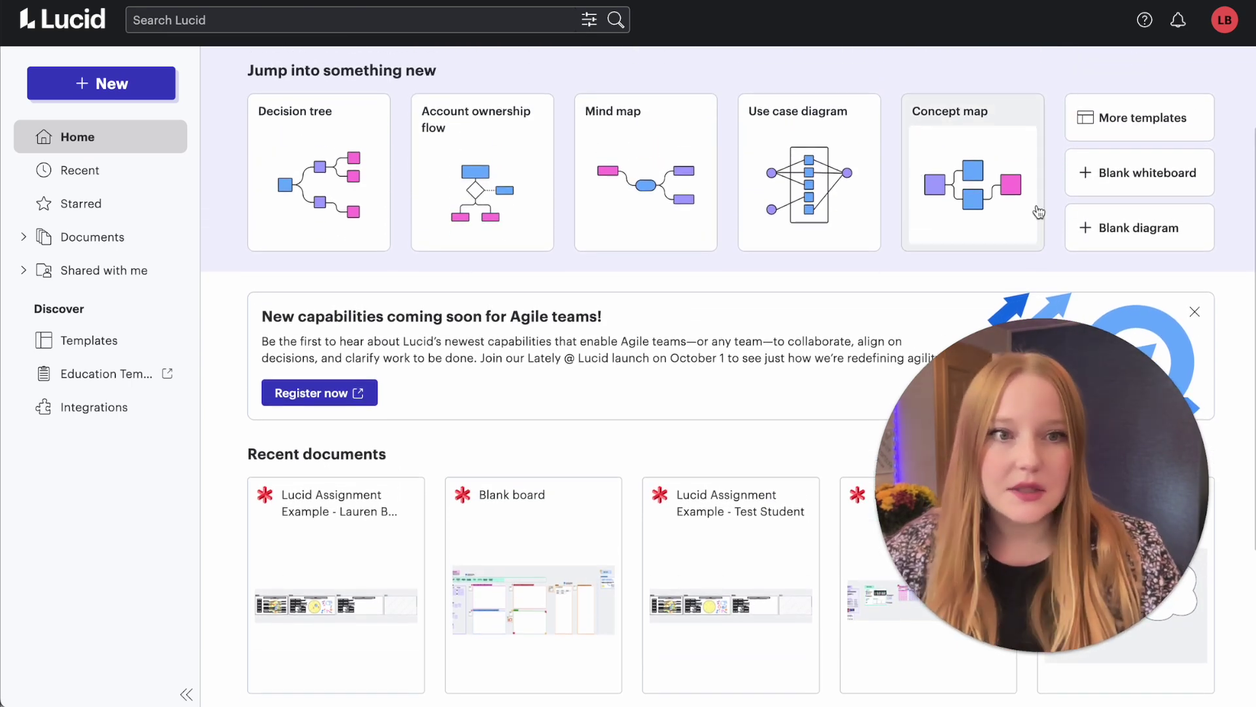
pyautogui.click(1135, 144)
pyautogui.scroll(-5, 744, 280)
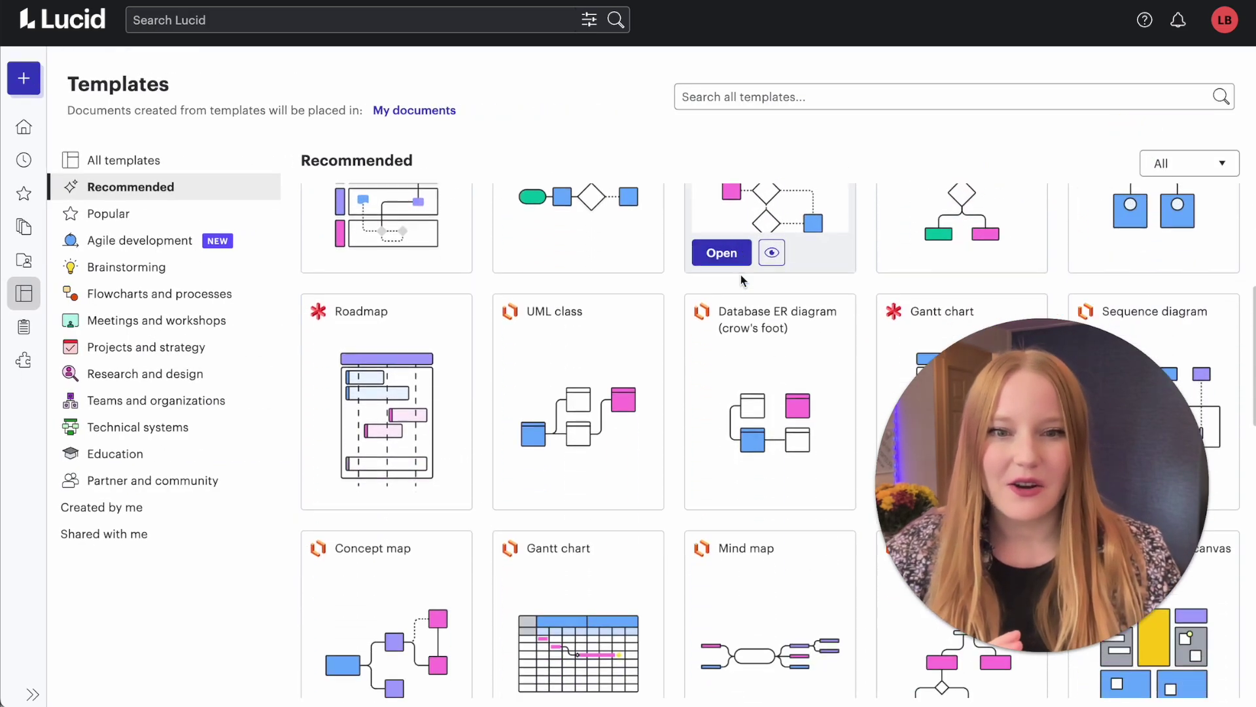
pyautogui.scroll(-15, 742, 280)
pyautogui.scroll(10, 742, 280)
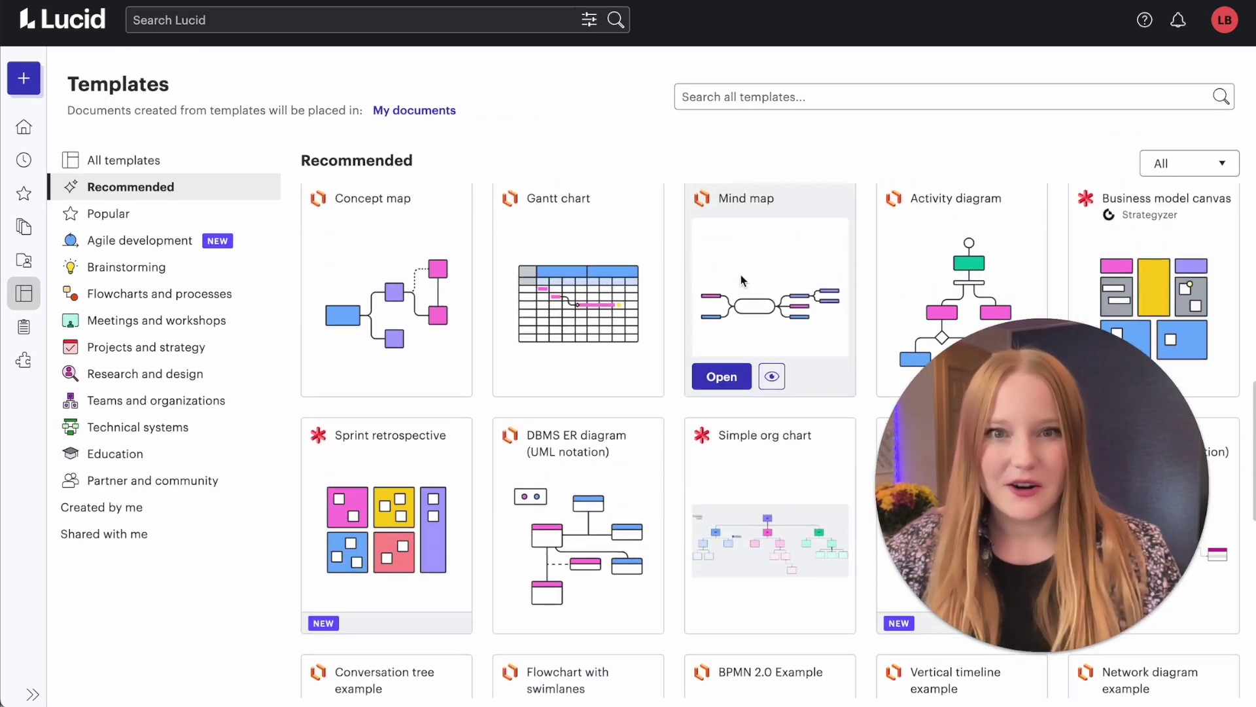
pyautogui.scroll(10, 742, 280)
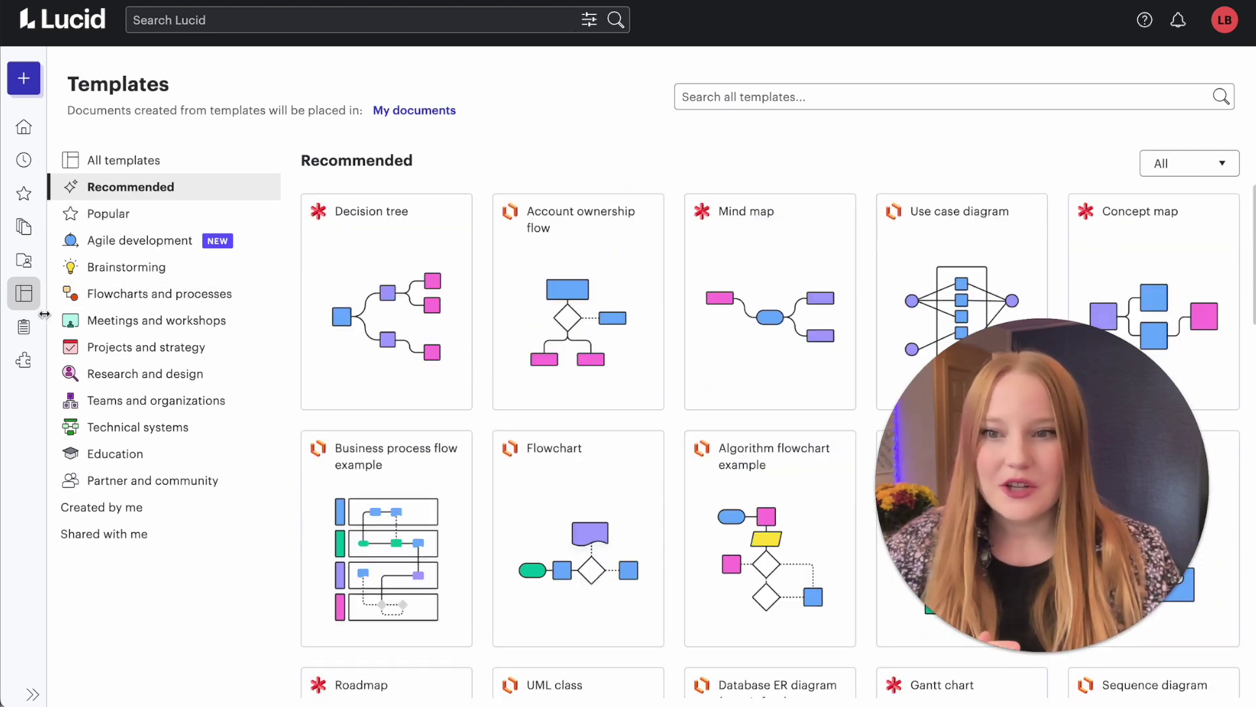
pyautogui.click(23, 127)
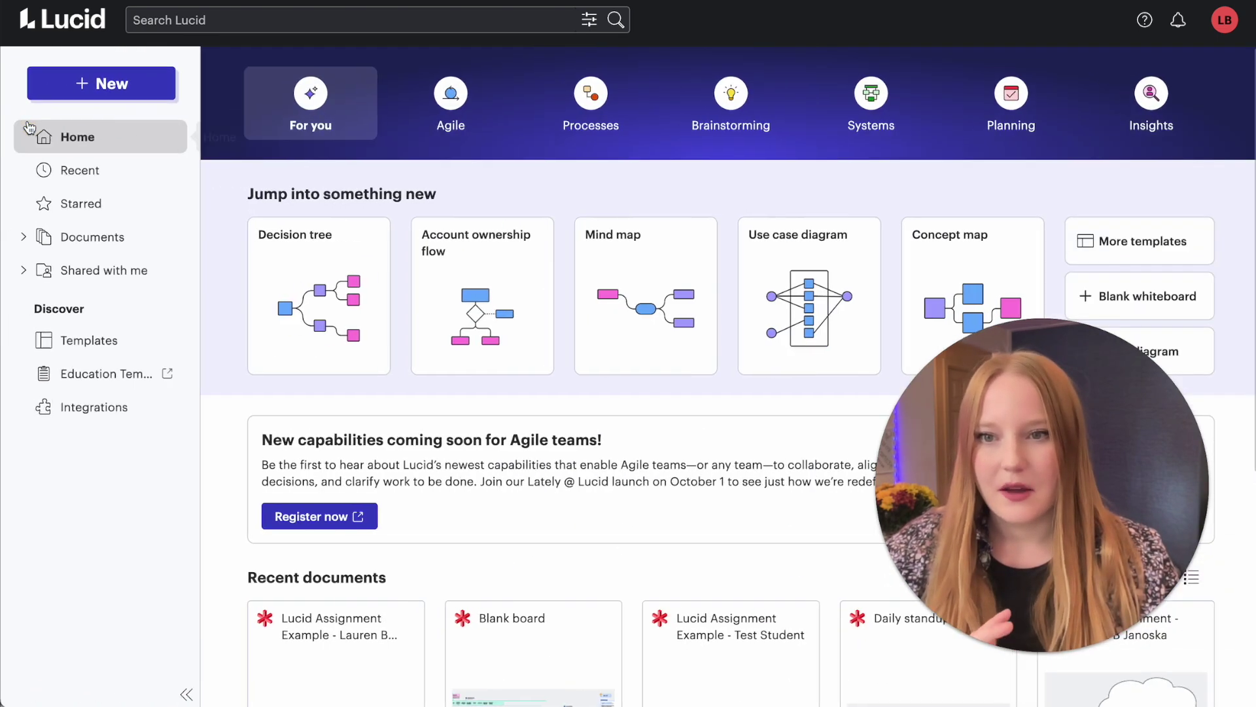
pyautogui.click(86, 373)
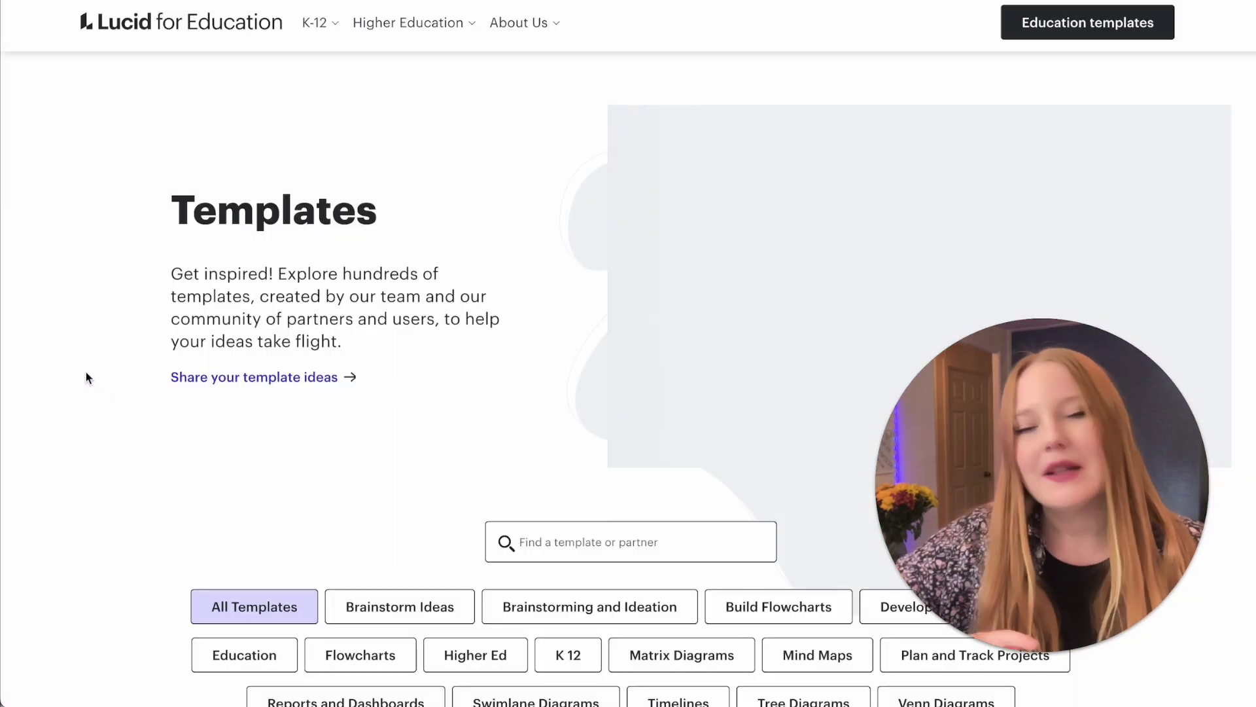
# Step: Filter the Lucid for Education templates to K 12 and browse the results
pyautogui.scroll(-5, 180, 357)
pyautogui.scroll(-1, 181, 357)
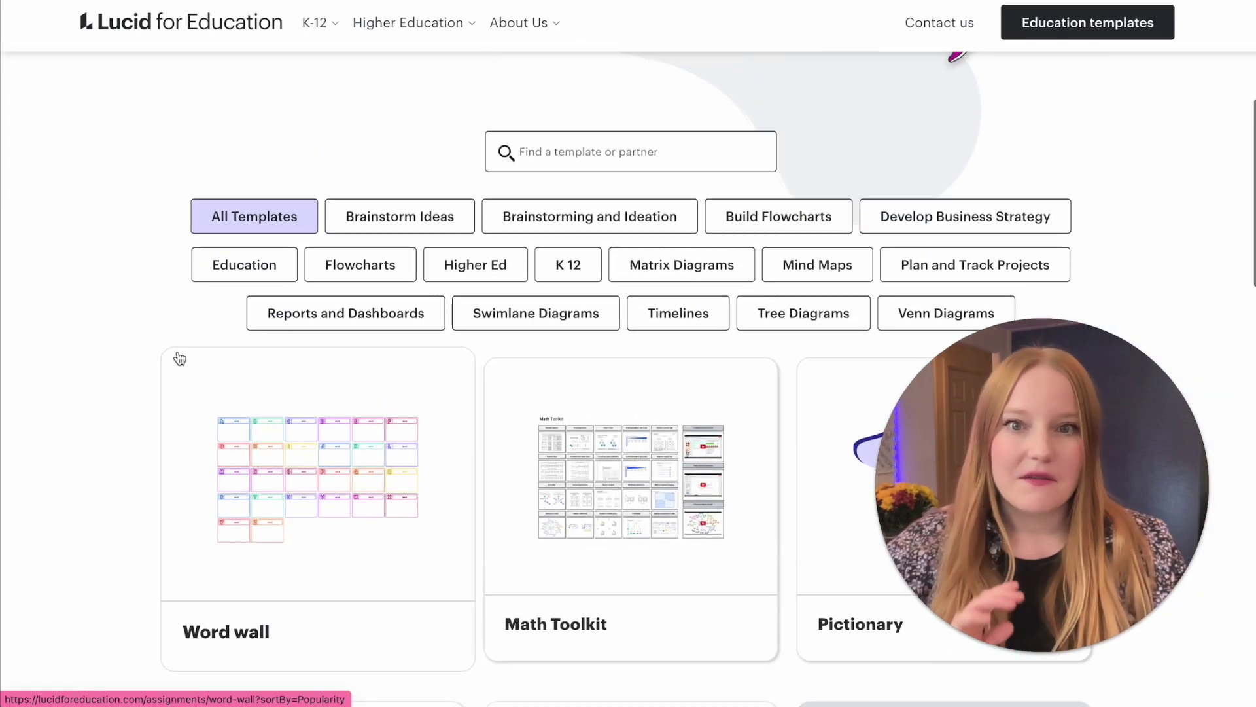
pyautogui.click(562, 267)
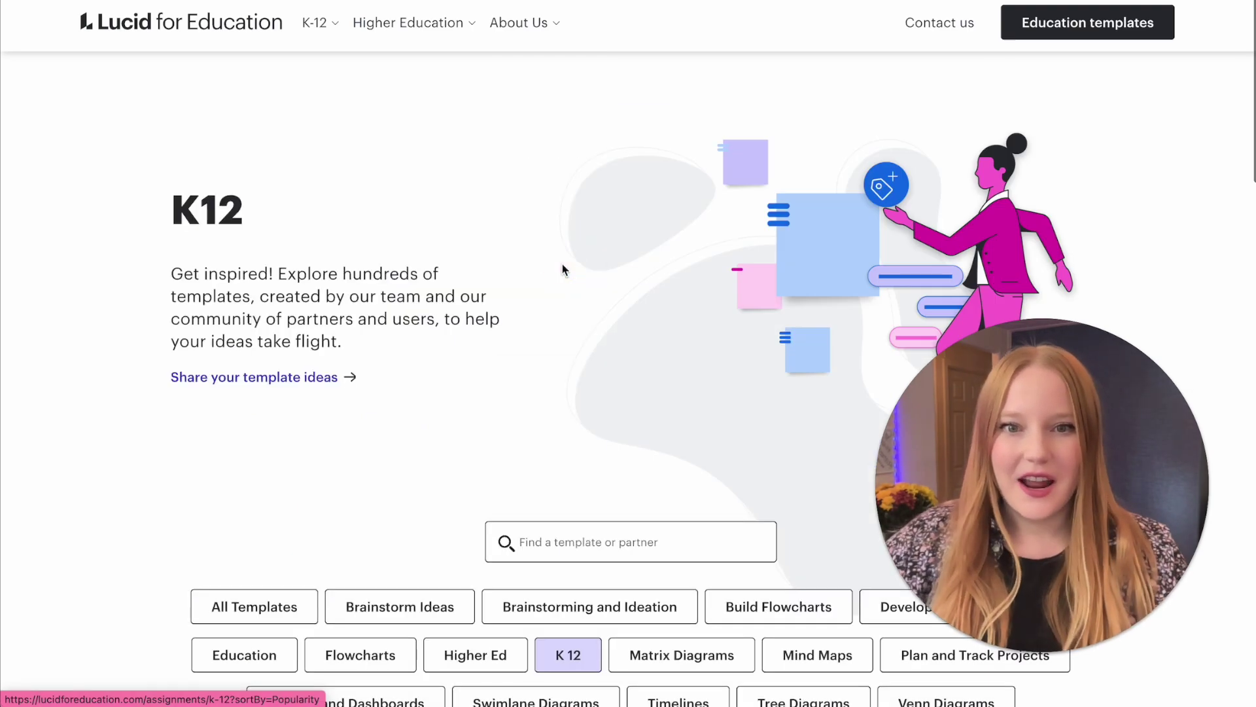
pyautogui.scroll(-10, 563, 268)
pyautogui.scroll(-5, 563, 268)
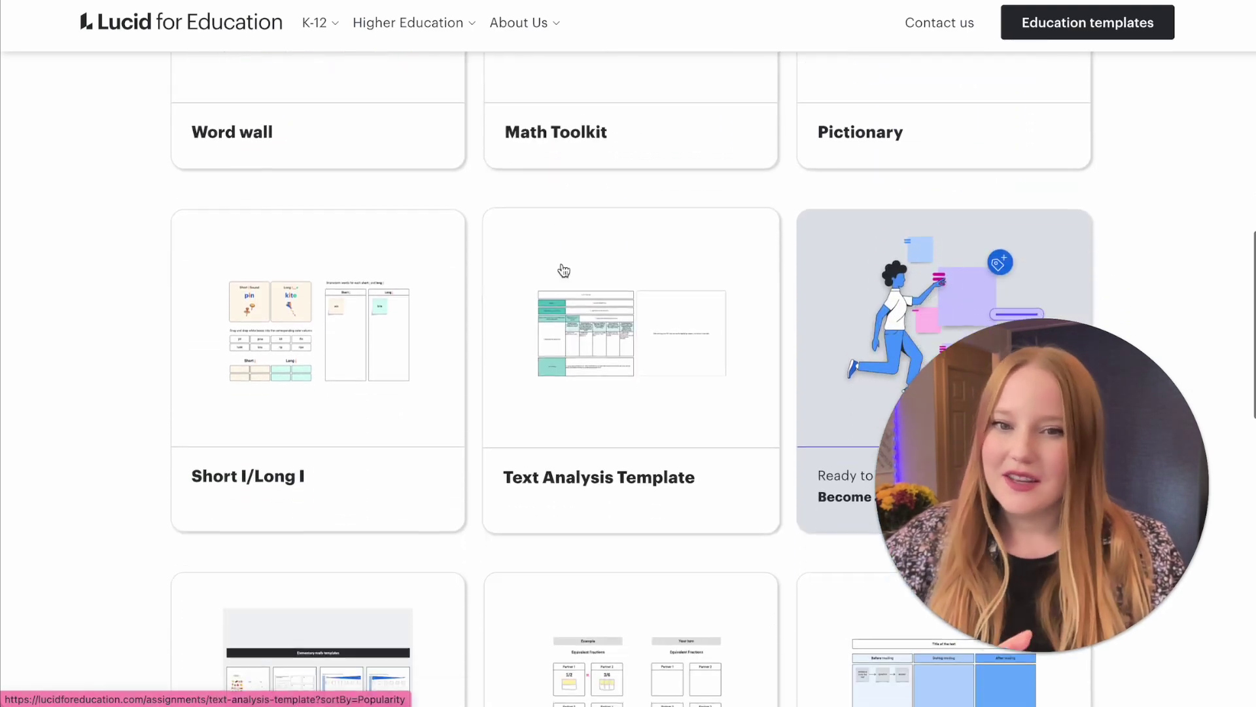
pyautogui.scroll(-5, 563, 270)
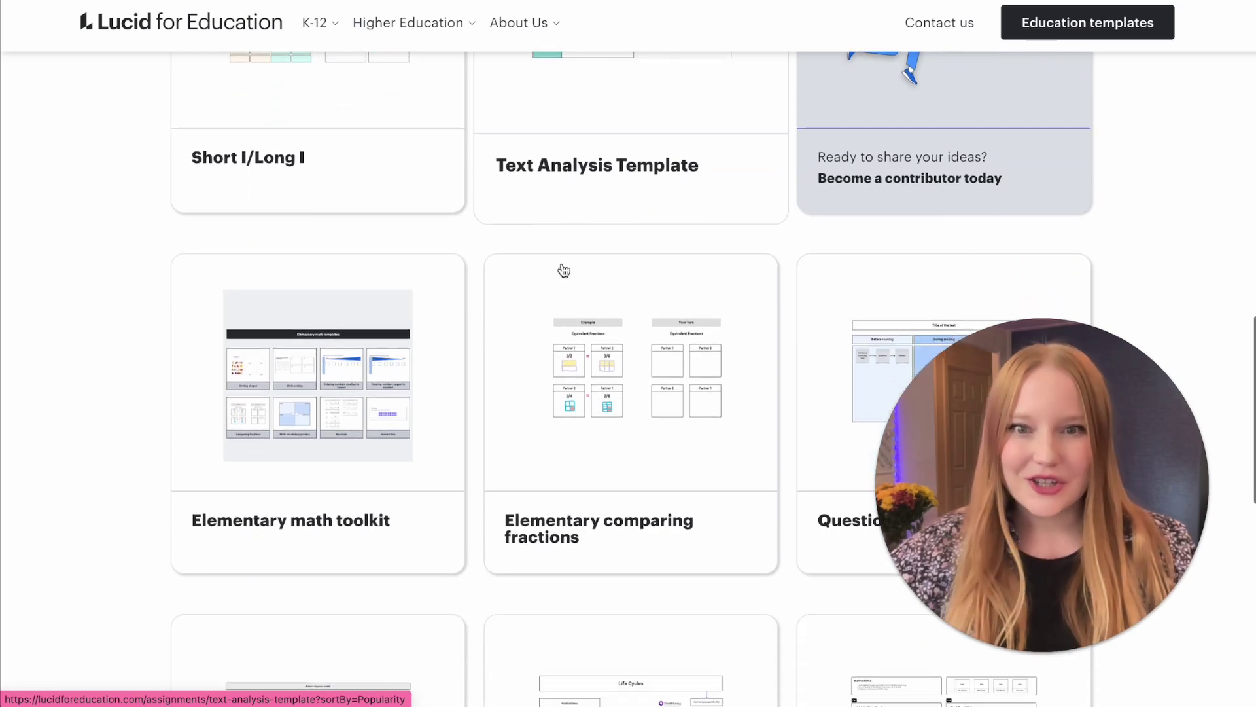
pyautogui.scroll(-2, 563, 270)
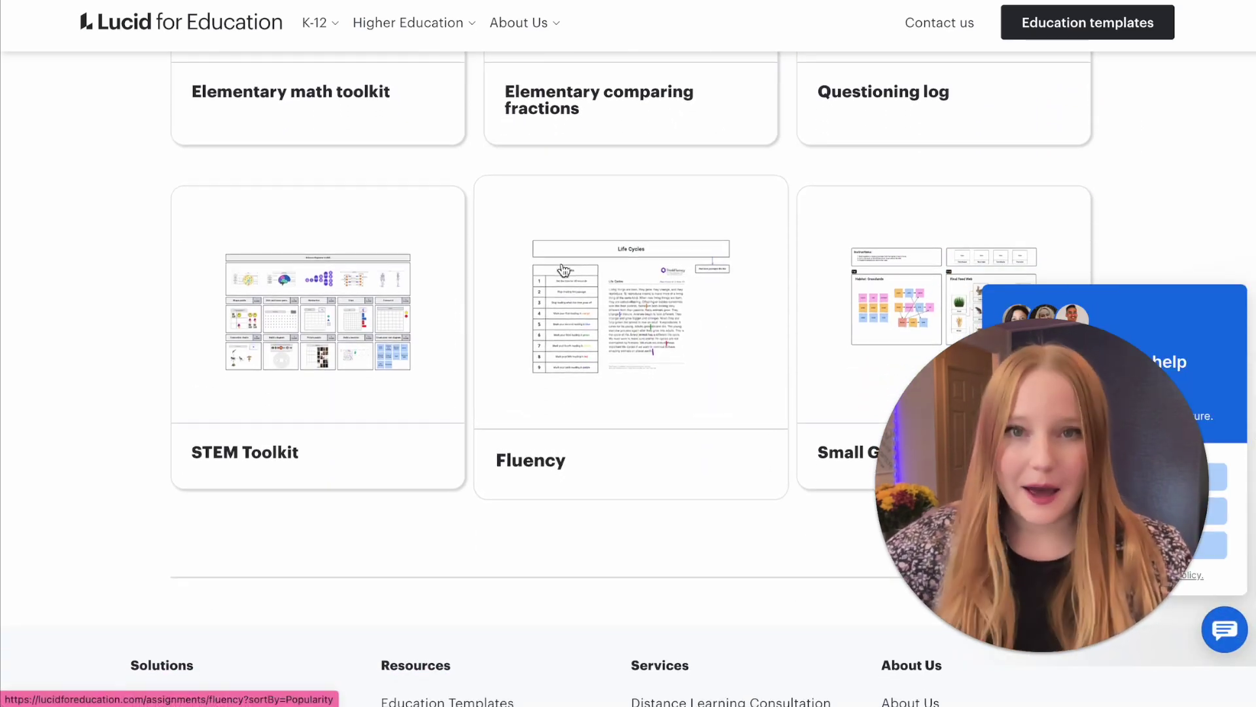
pyautogui.scroll(-2, 564, 270)
pyautogui.scroll(6, 563, 270)
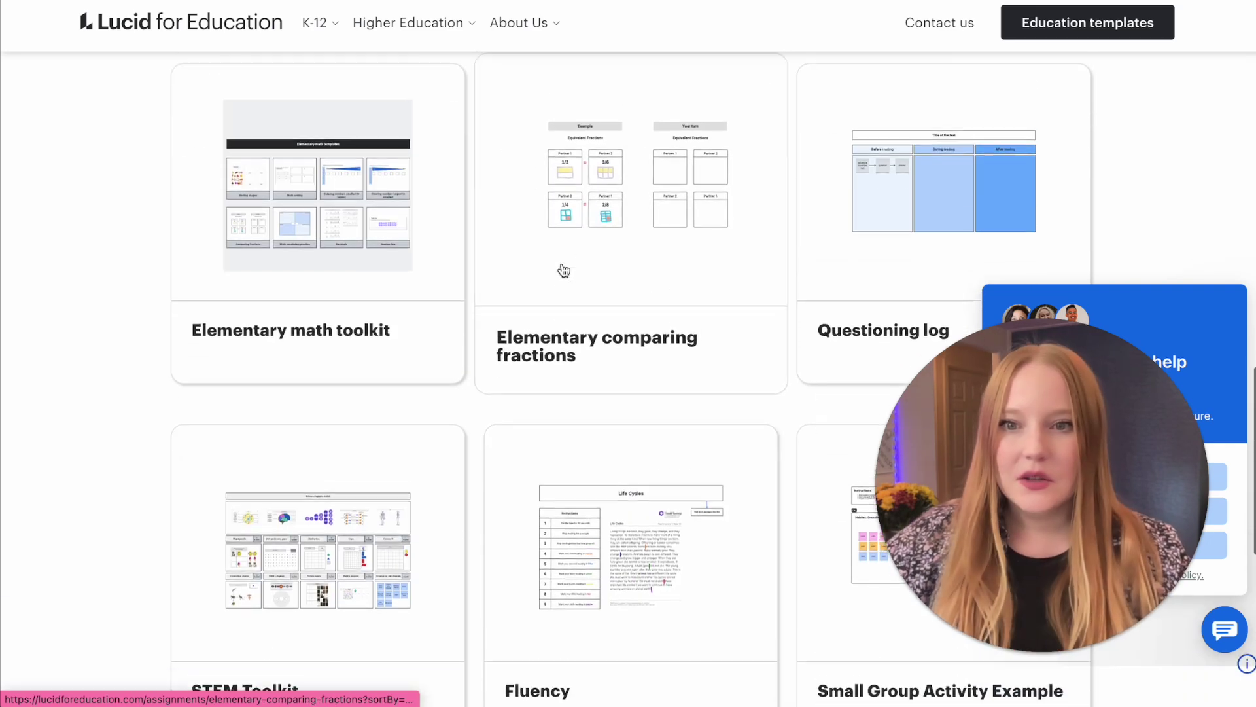
# Step: Open the Elementary math toolkit template and review its activities
pyautogui.click(373, 283)
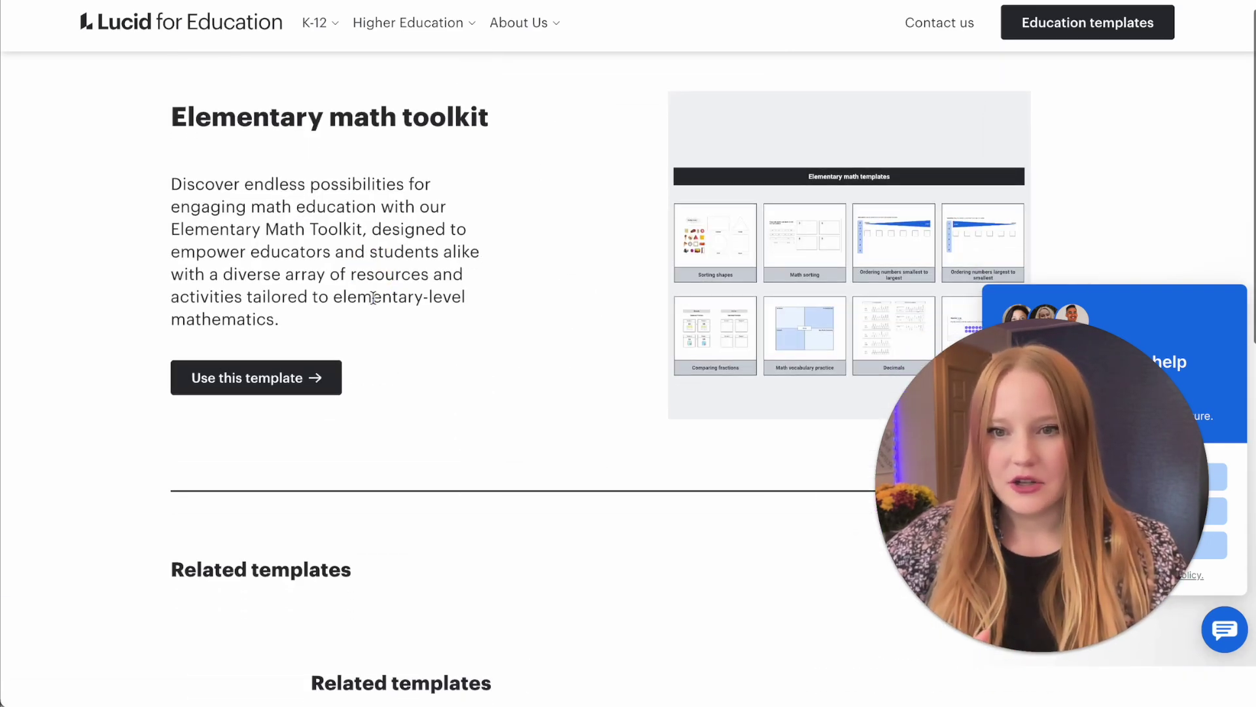
pyautogui.scroll(-6, 628, 294)
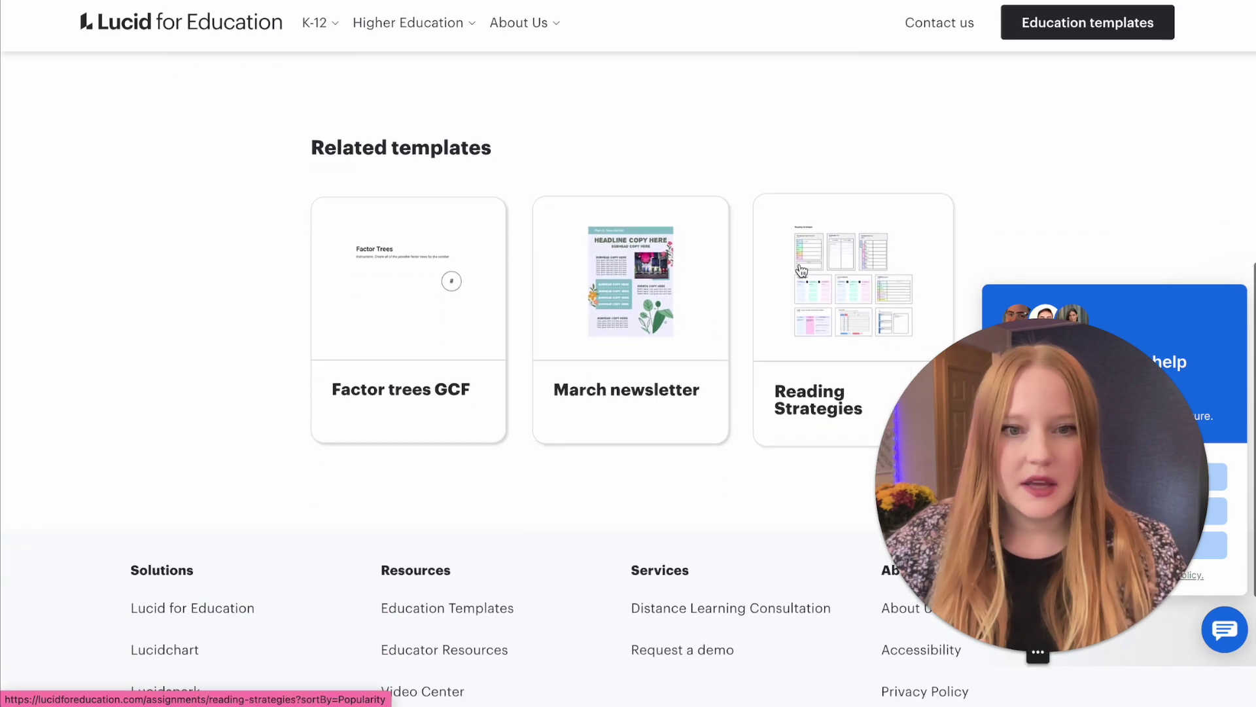
pyautogui.scroll(2, 815, 273)
pyautogui.scroll(6, 815, 273)
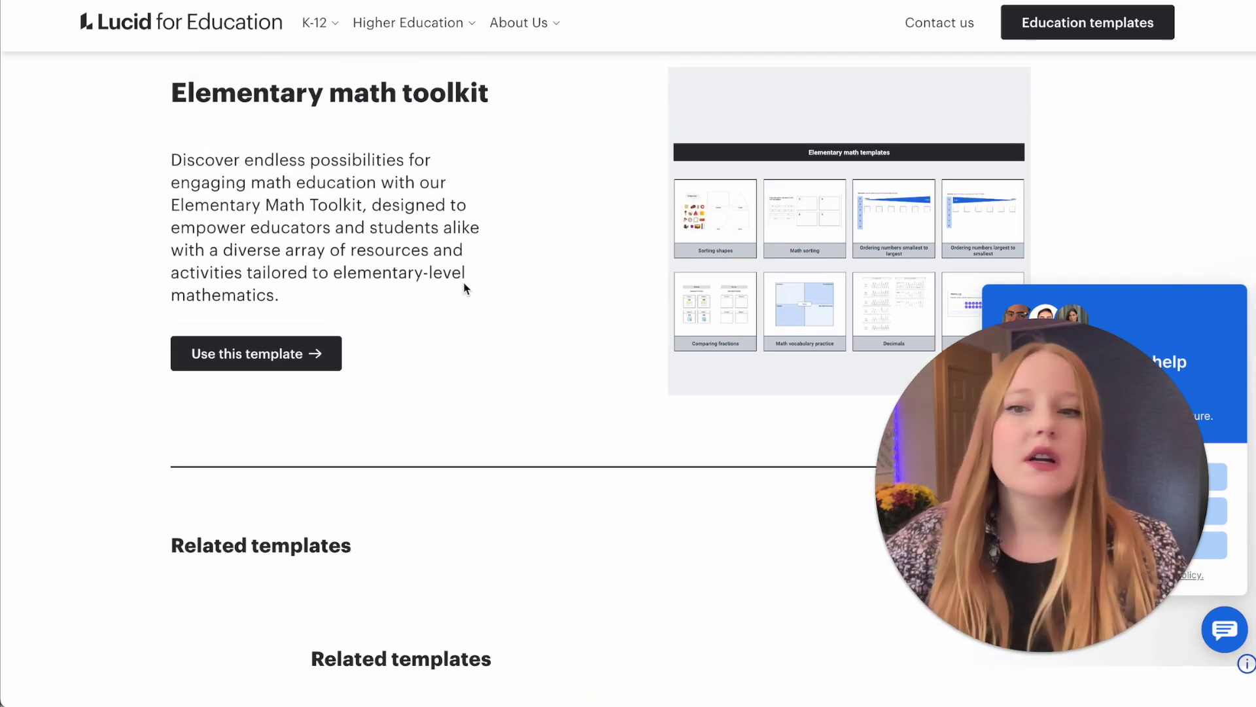
pyautogui.scroll(-2, 272, 368)
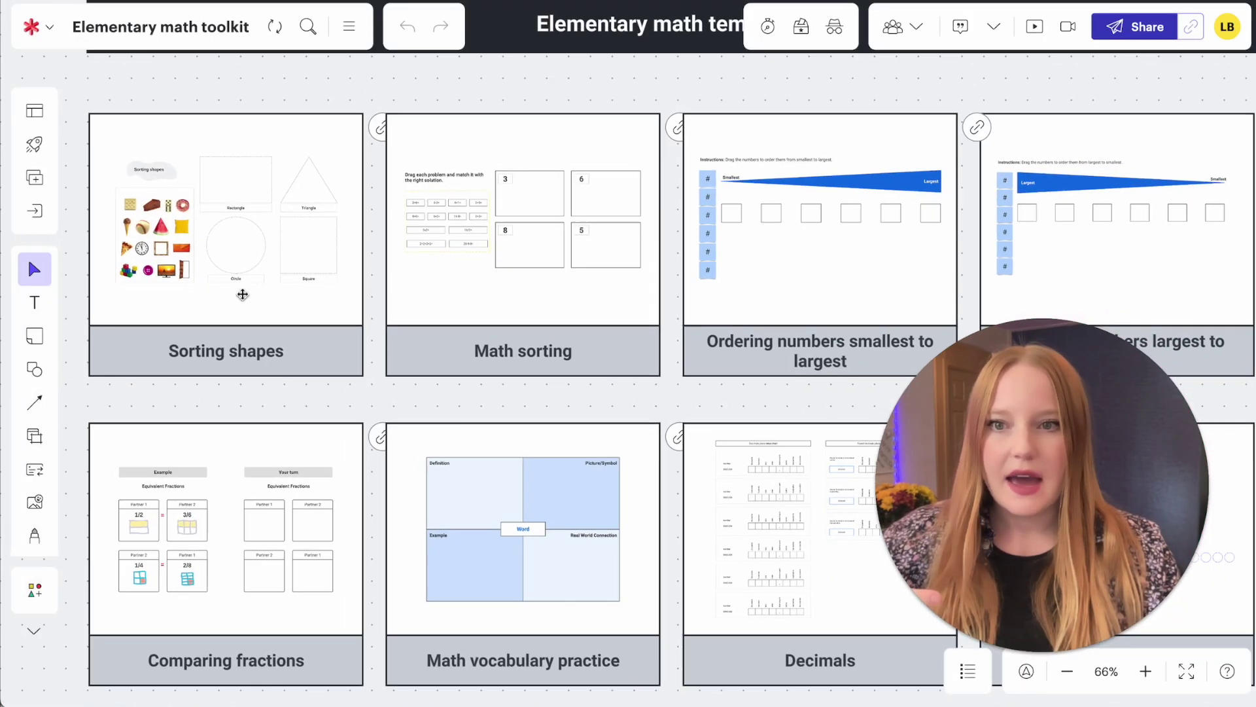
# Step: Pan left and right and scroll down across the Elementary math toolkit board
pyautogui.hscroll(3, 243, 294)
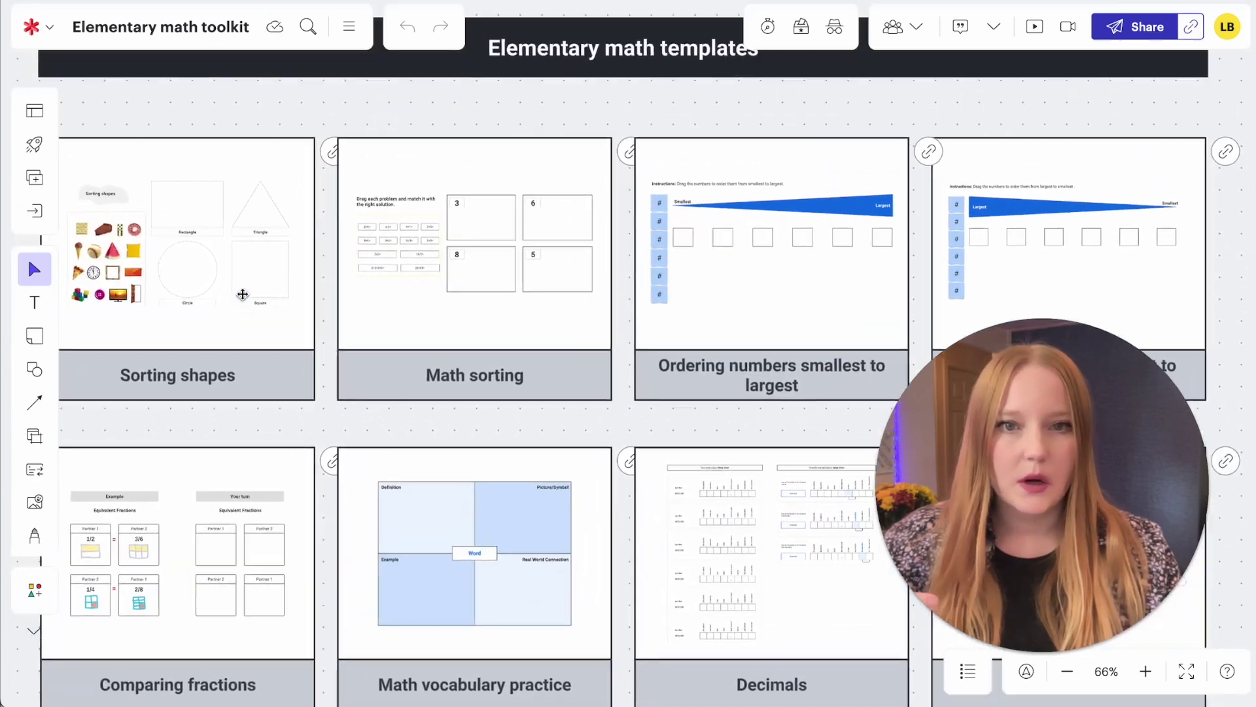
pyautogui.hscroll(-3, 242, 295)
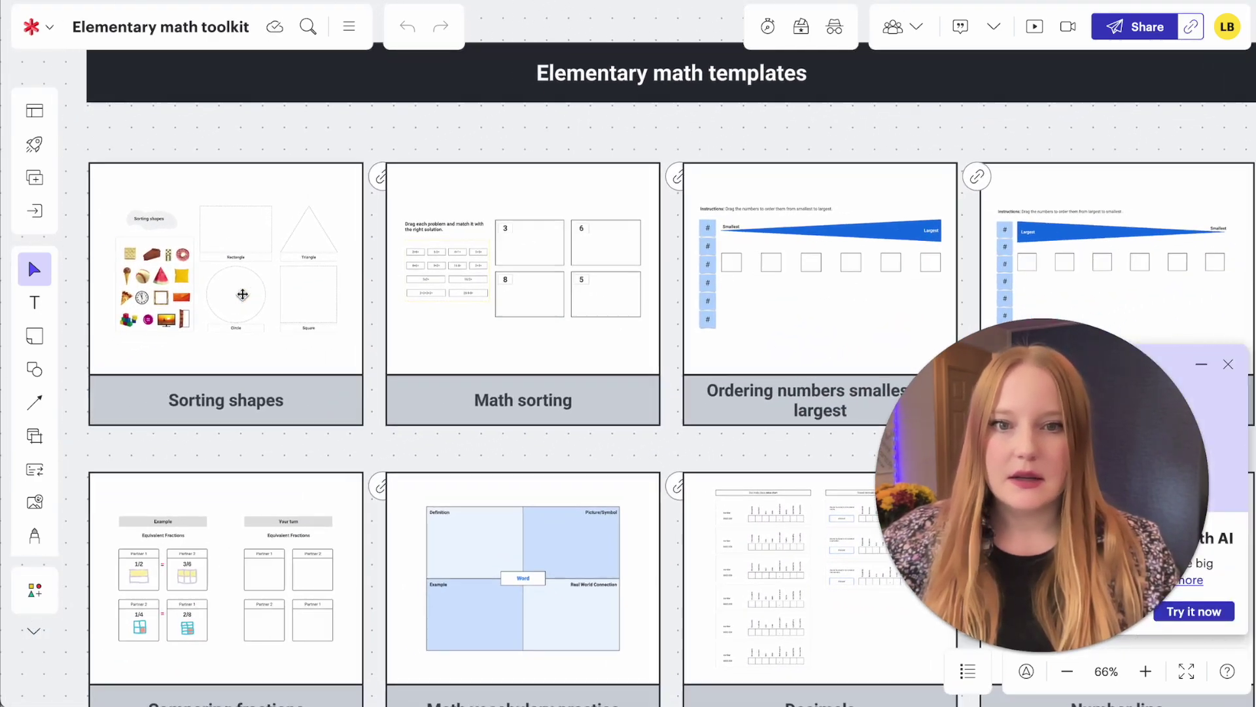
pyautogui.hscroll(-2, 242, 295)
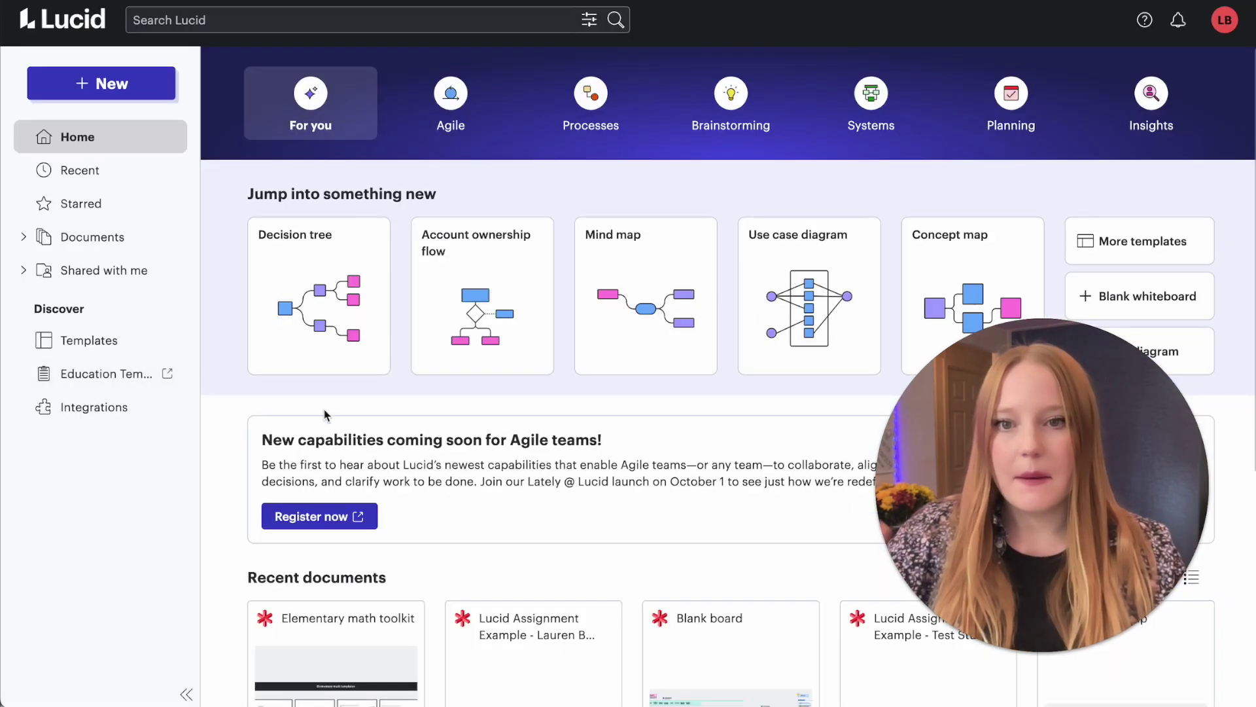
pyautogui.scroll(-3, 312, 499)
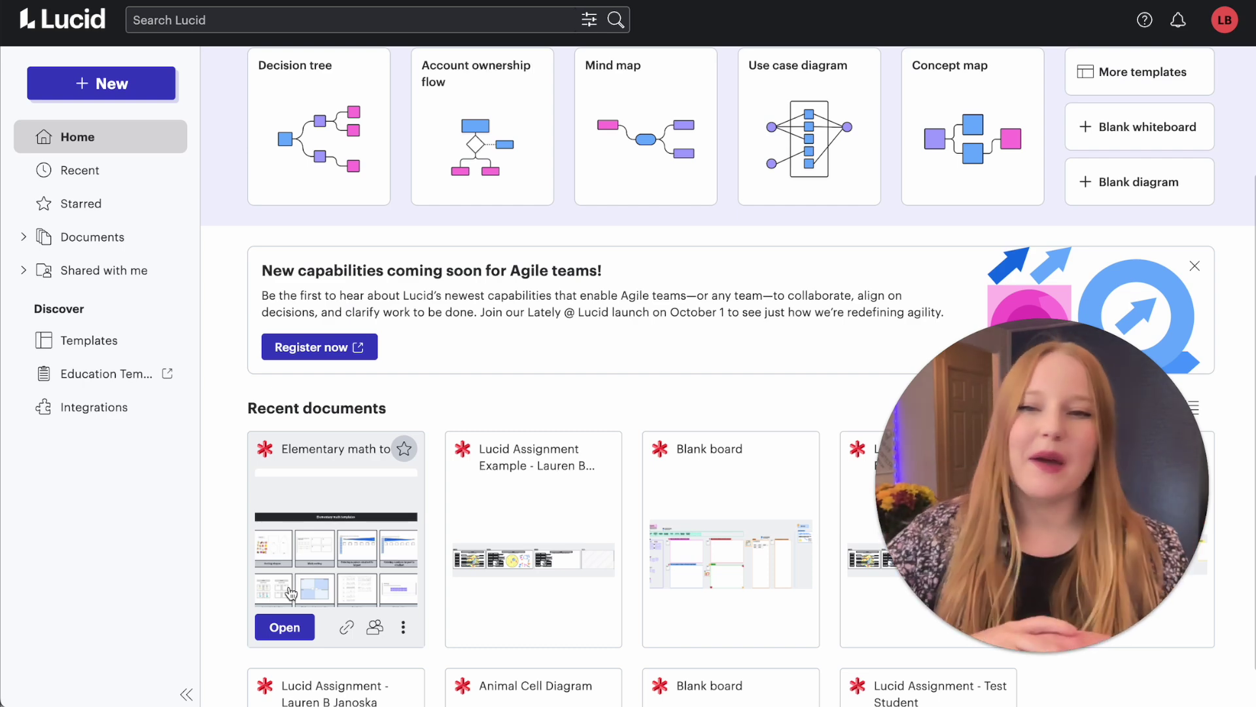
pyautogui.scroll(-2, 294, 564)
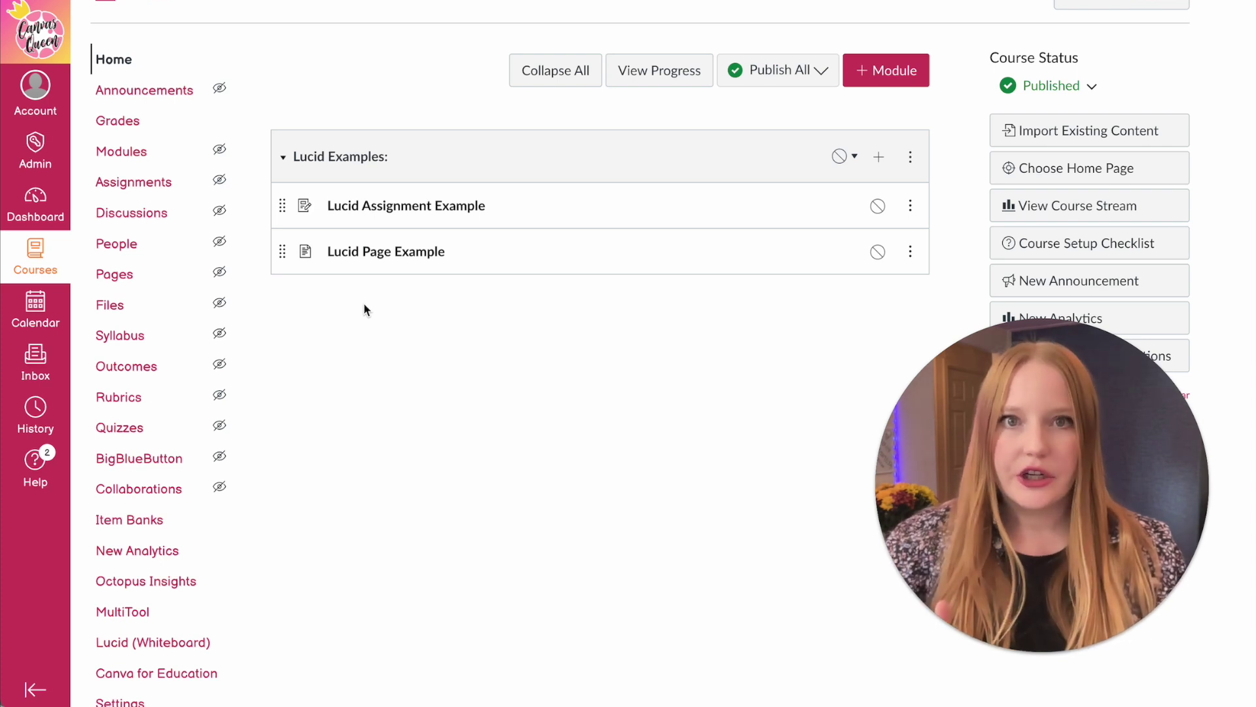
# Step: Open the Lucid Page Example page in edit mode
pyautogui.click(370, 261)
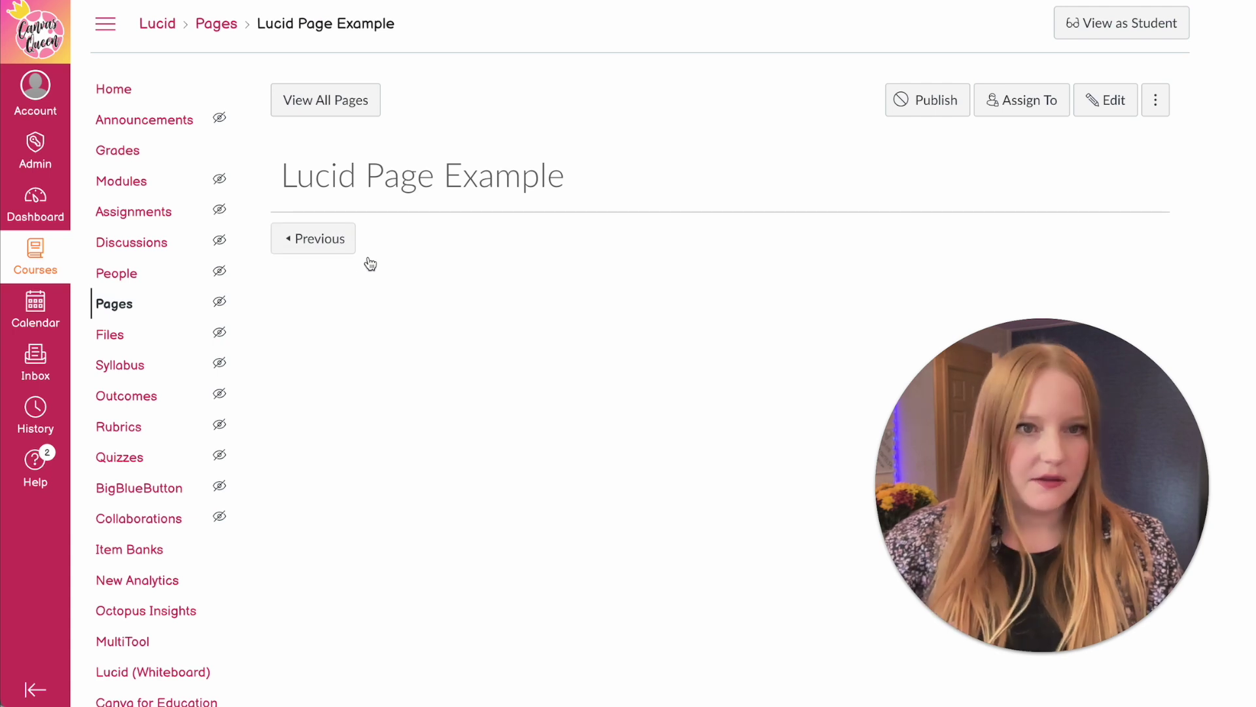
pyautogui.click(1102, 101)
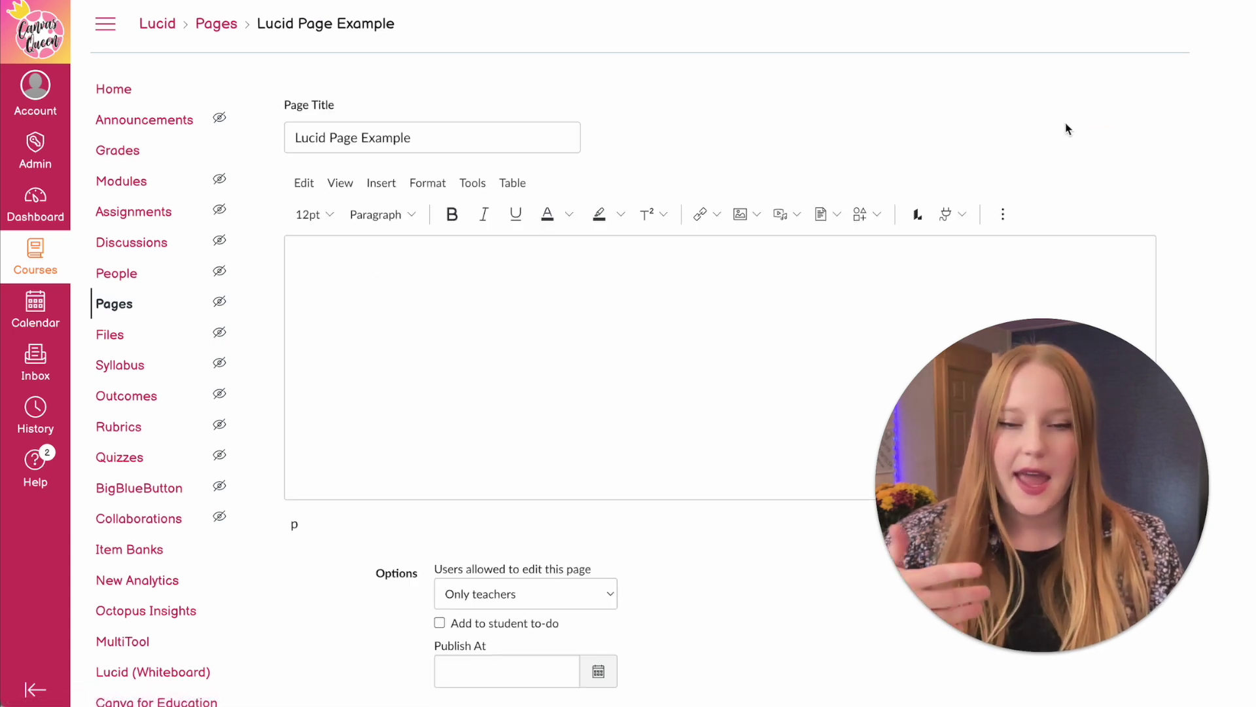
pyautogui.scroll(-1, 1019, 157)
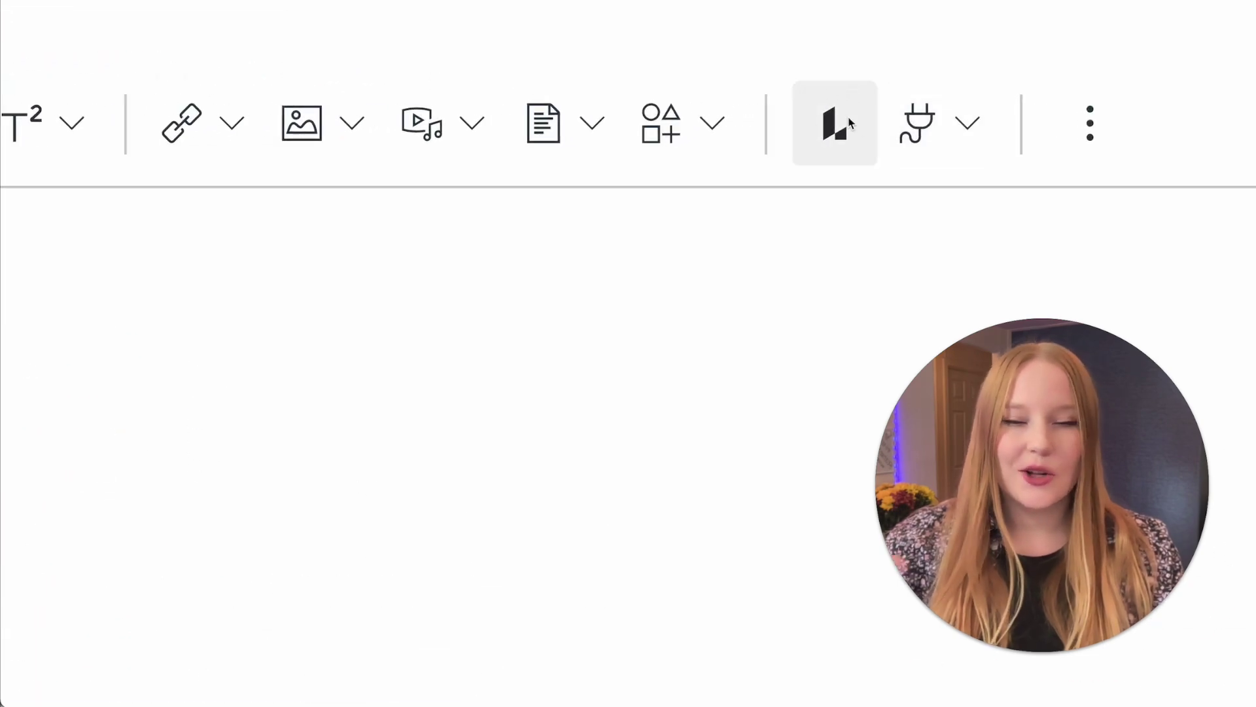
# Step: Embed the Elementary math toolkit Lucid board into the page with Edit access
pyautogui.click(850, 123)
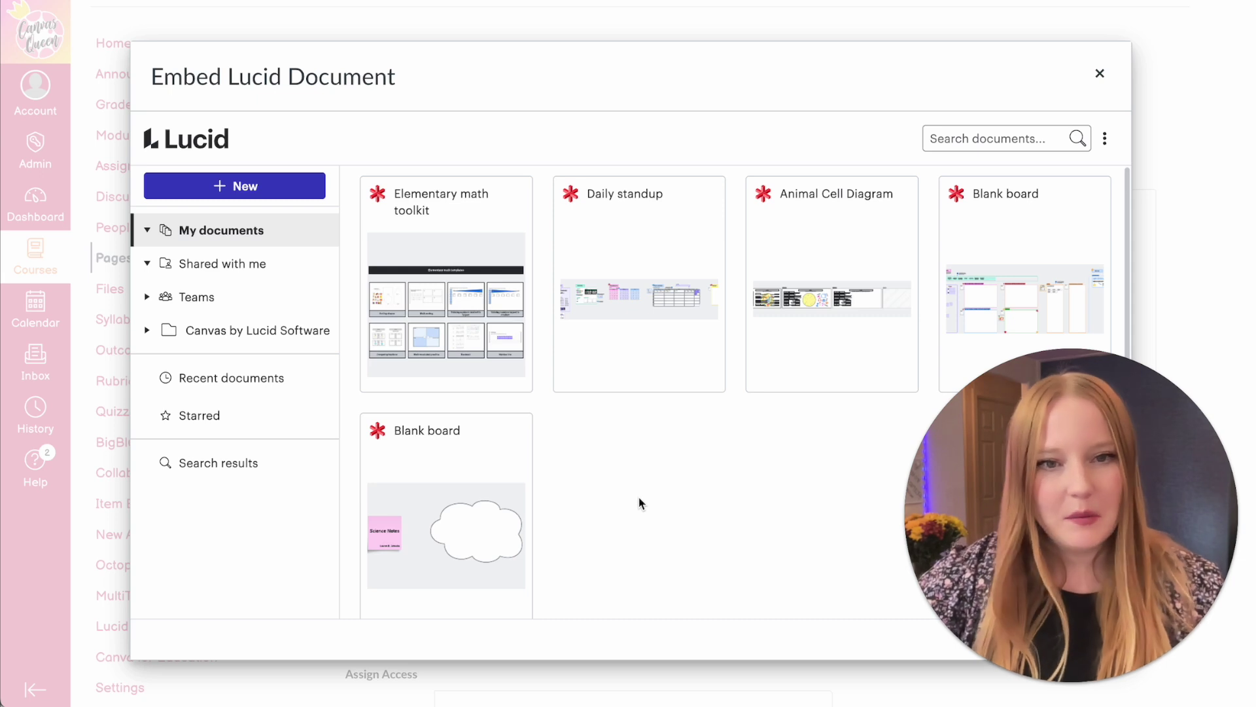
pyautogui.click(444, 268)
pyautogui.scroll(-3, 434, 317)
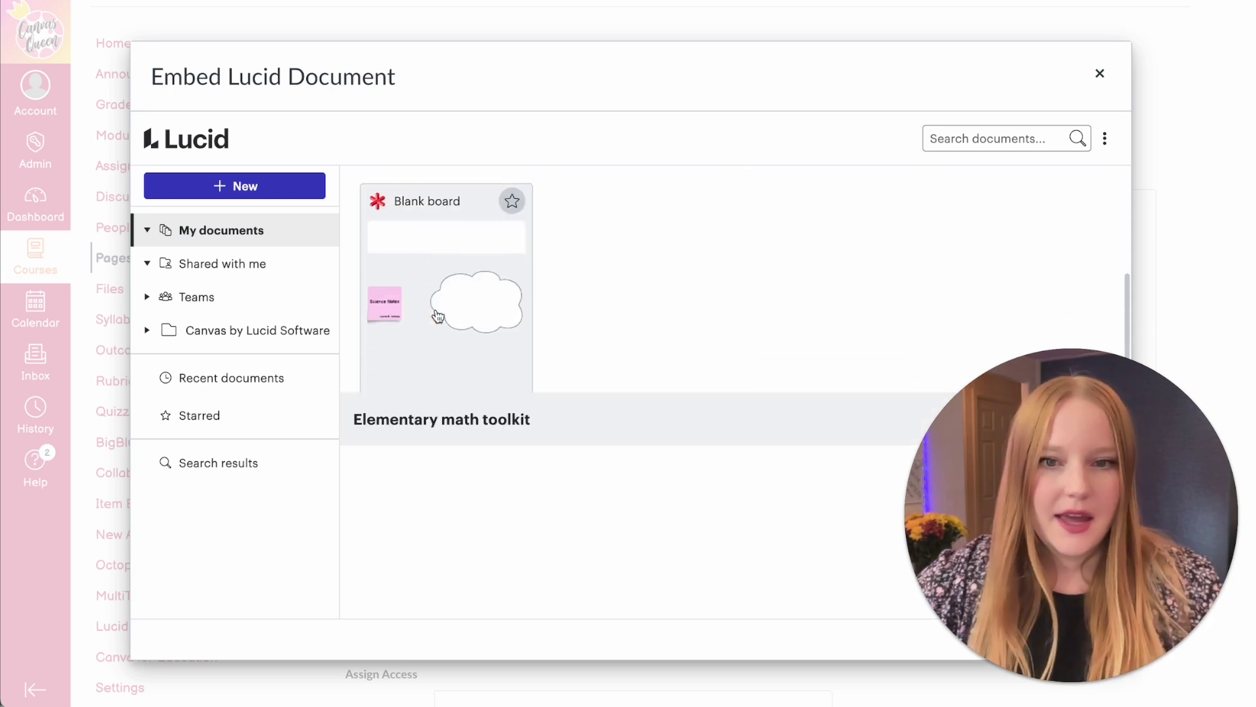
pyautogui.scroll(3, 435, 317)
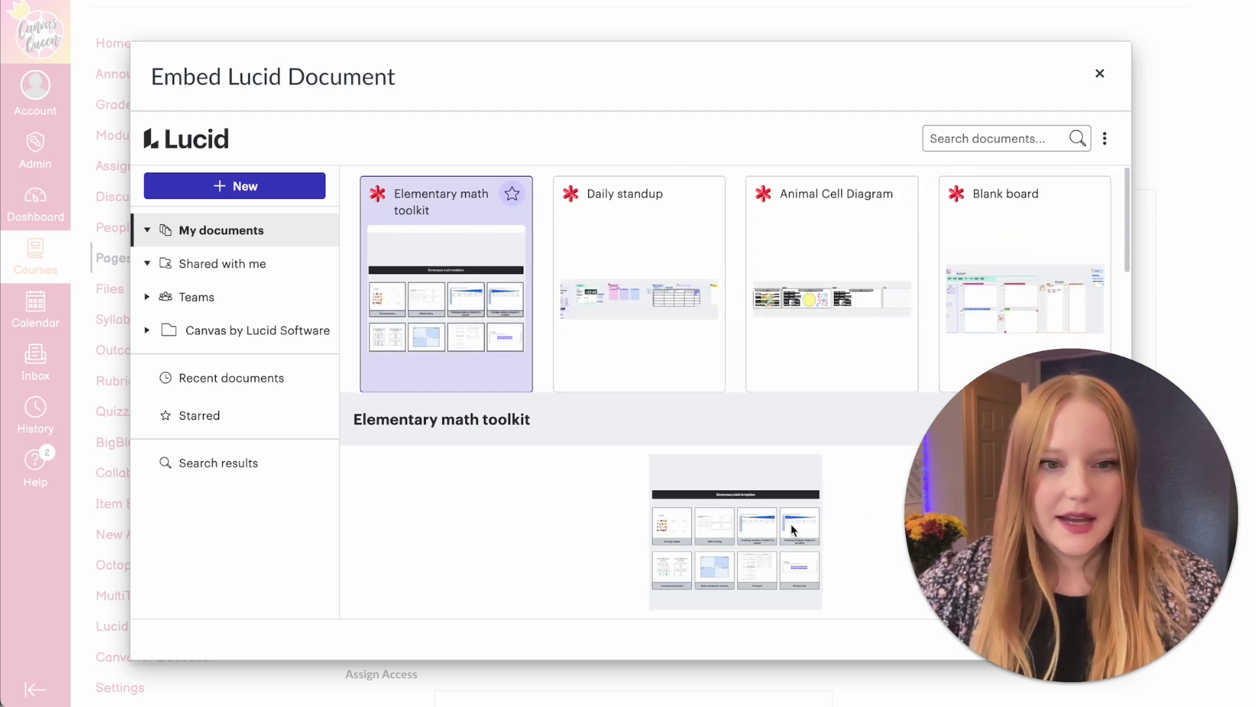
pyautogui.click(1072, 641)
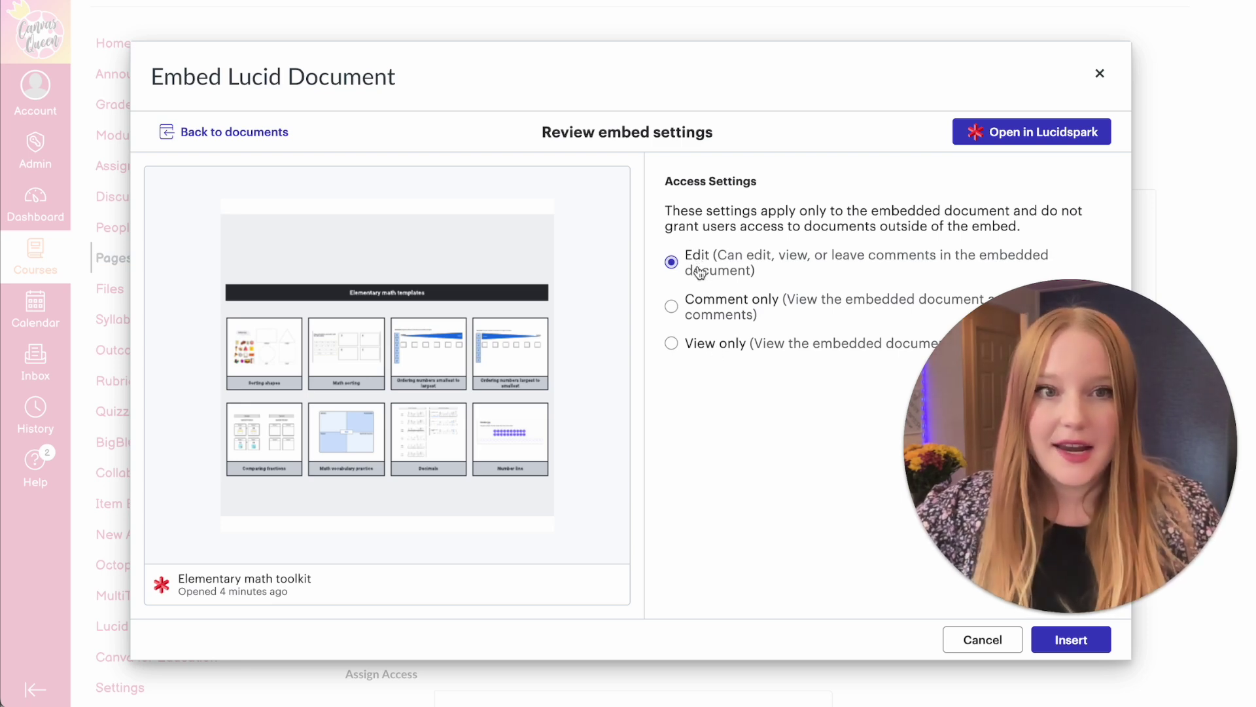
pyautogui.click(1076, 641)
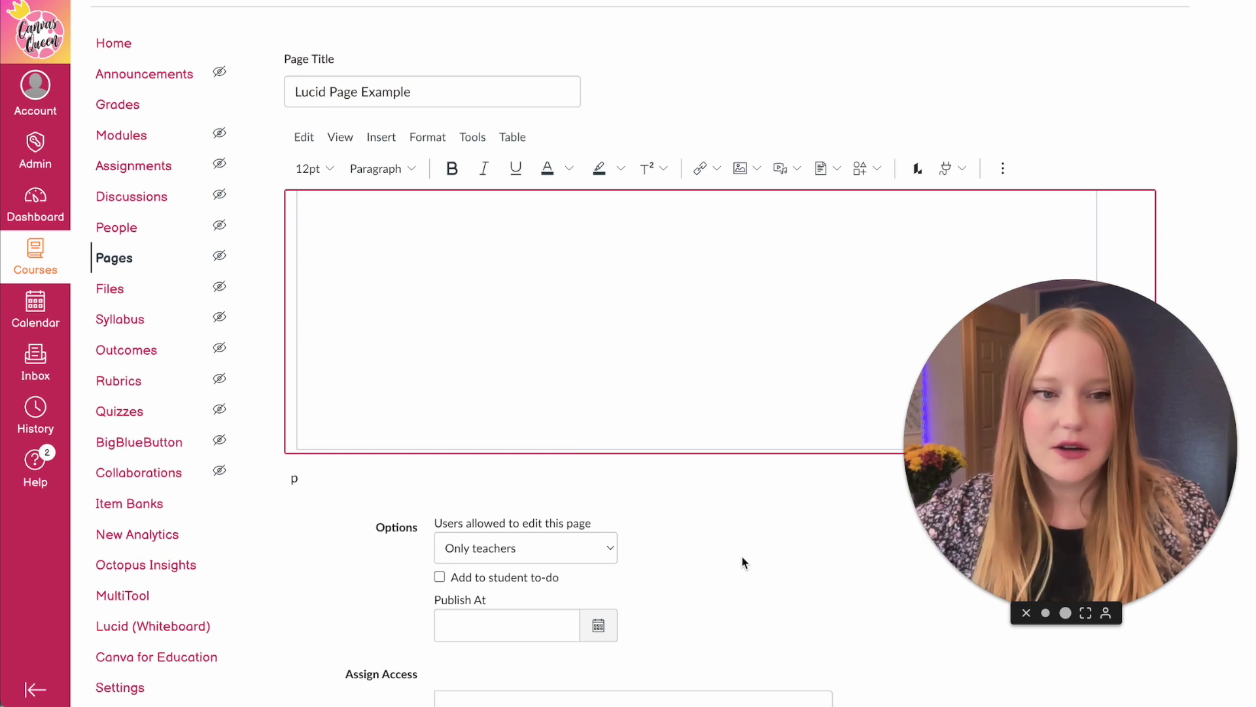
# Step: Scroll through the saved Lucid Page Example showing the embedded math toolkit board
pyautogui.scroll(-1, 743, 564)
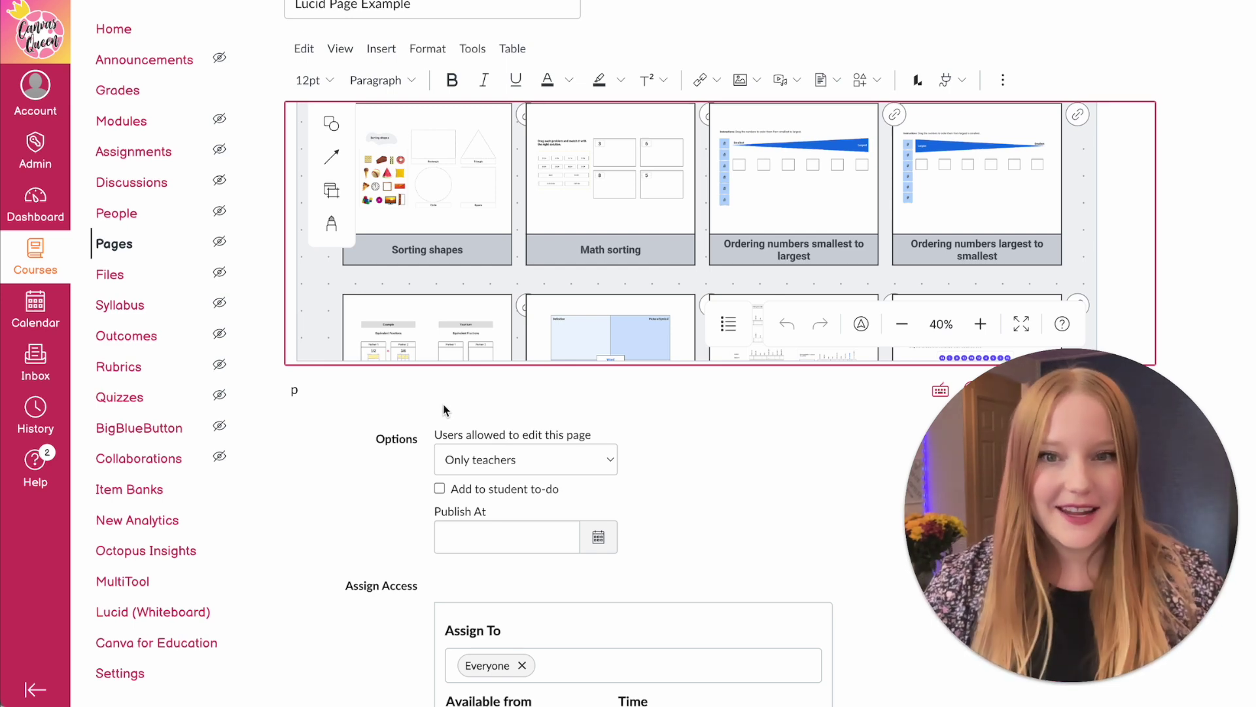
pyautogui.scroll(1, 720, 422)
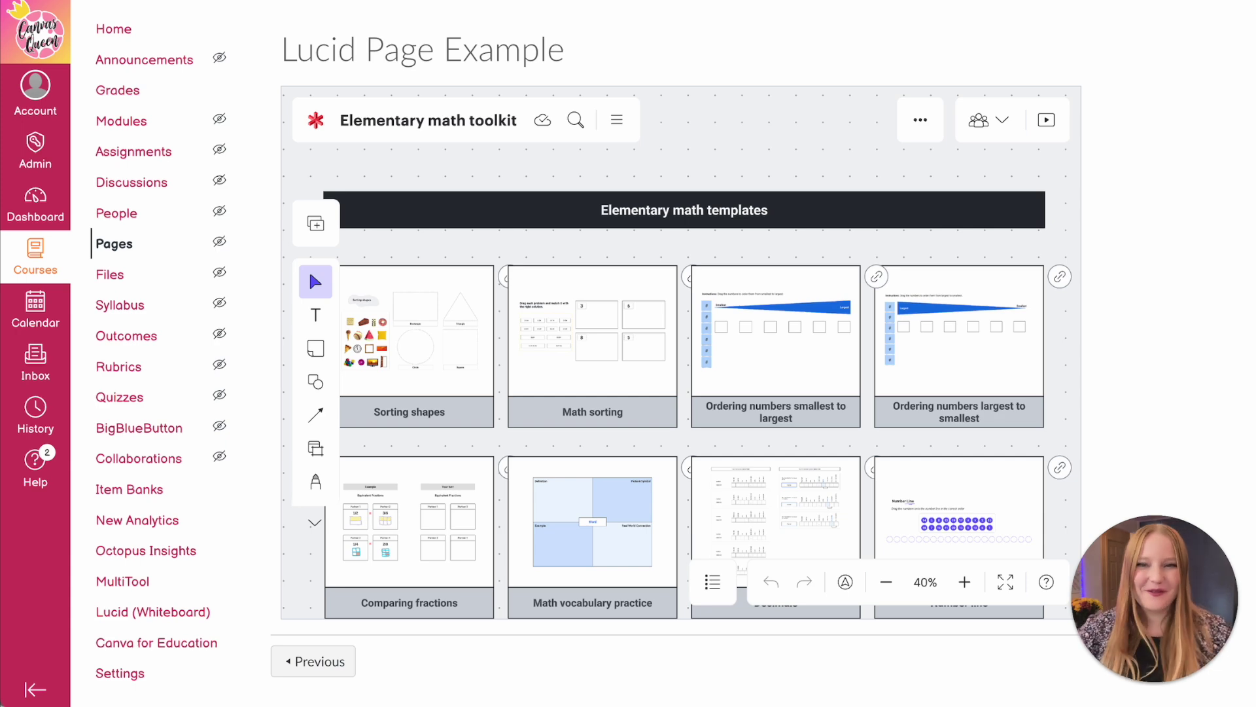
# Step: Expand the embedded Lucid board to full screen and find the Shape sort activity
pyautogui.scroll(-3, 408, 390)
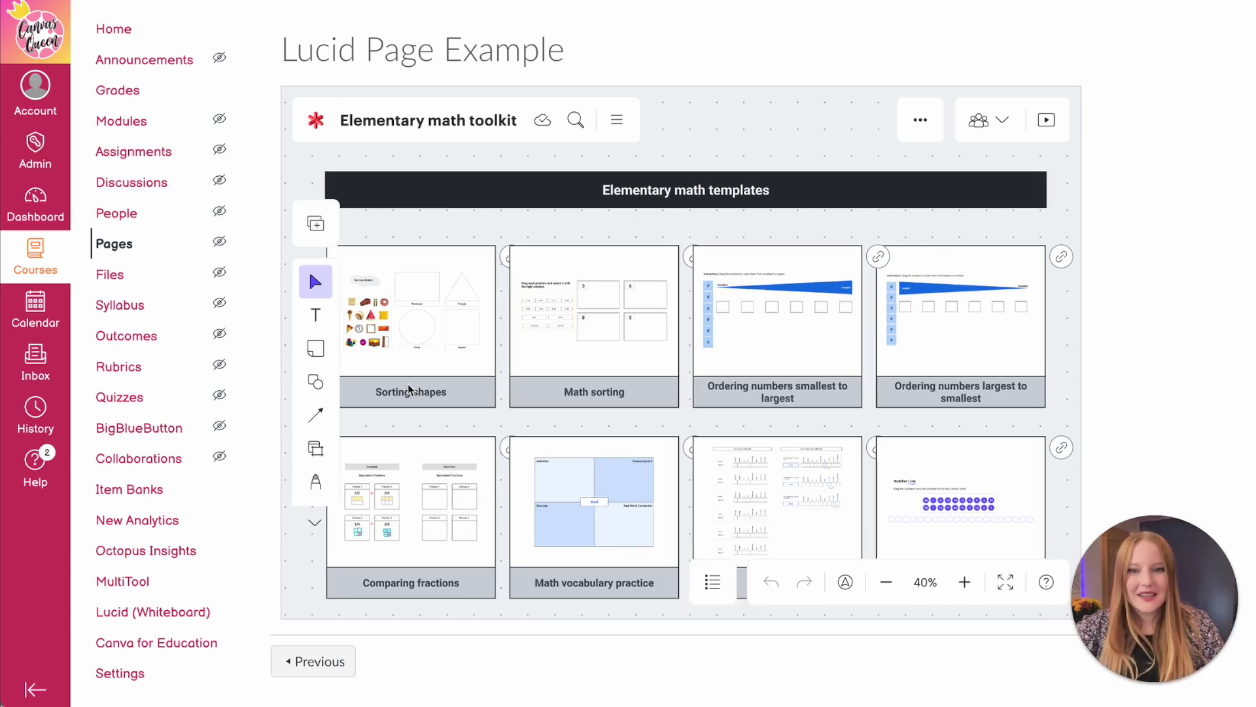
pyautogui.scroll(2, 408, 390)
pyautogui.scroll(-1, 409, 390)
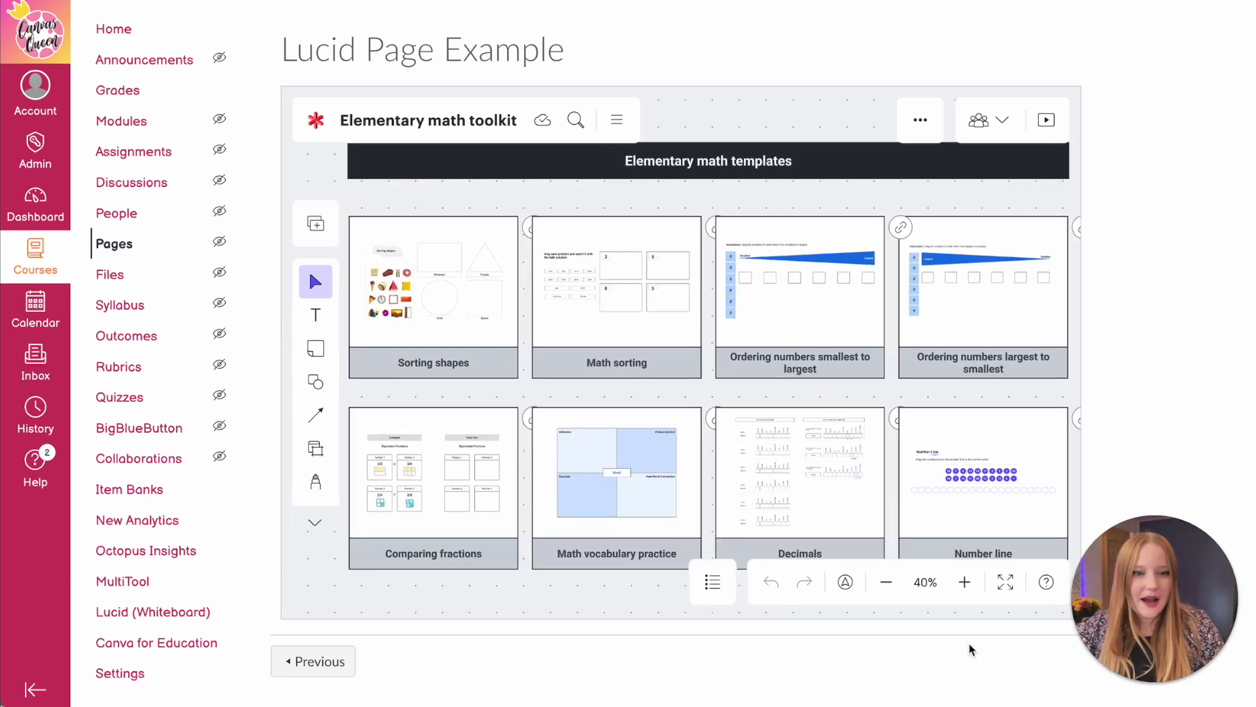
pyautogui.click(1005, 582)
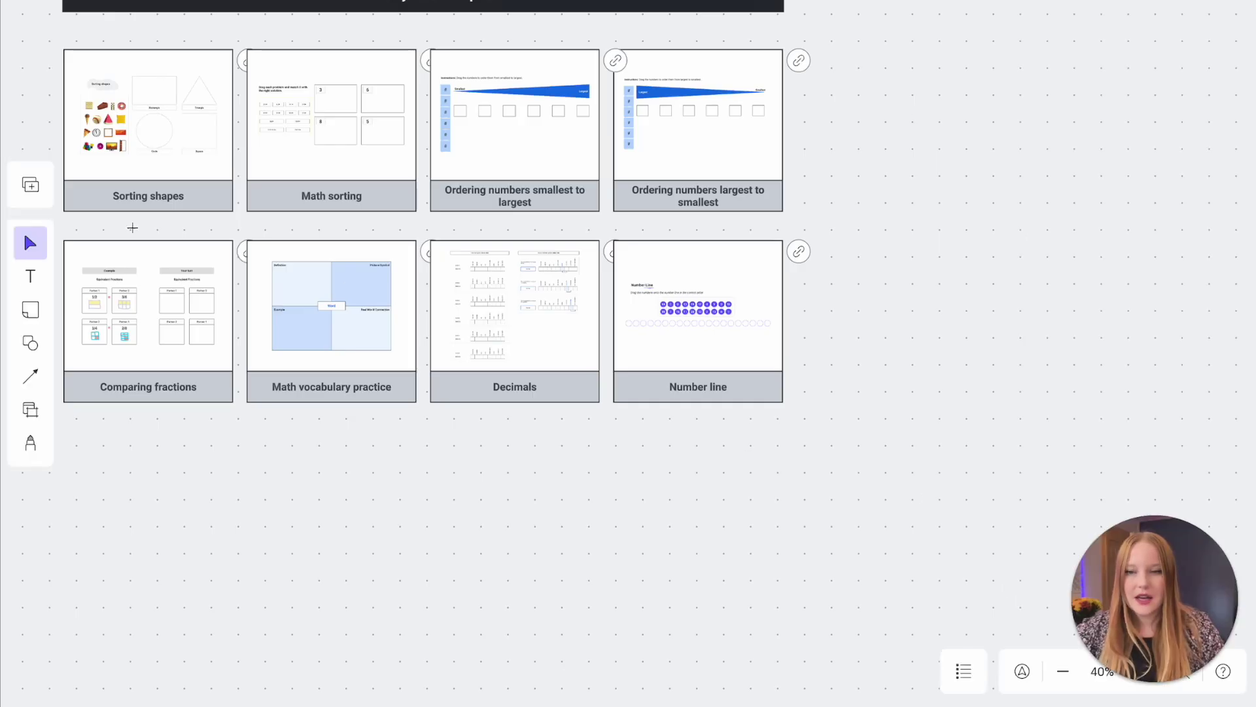
pyautogui.scroll(5, 115, 226)
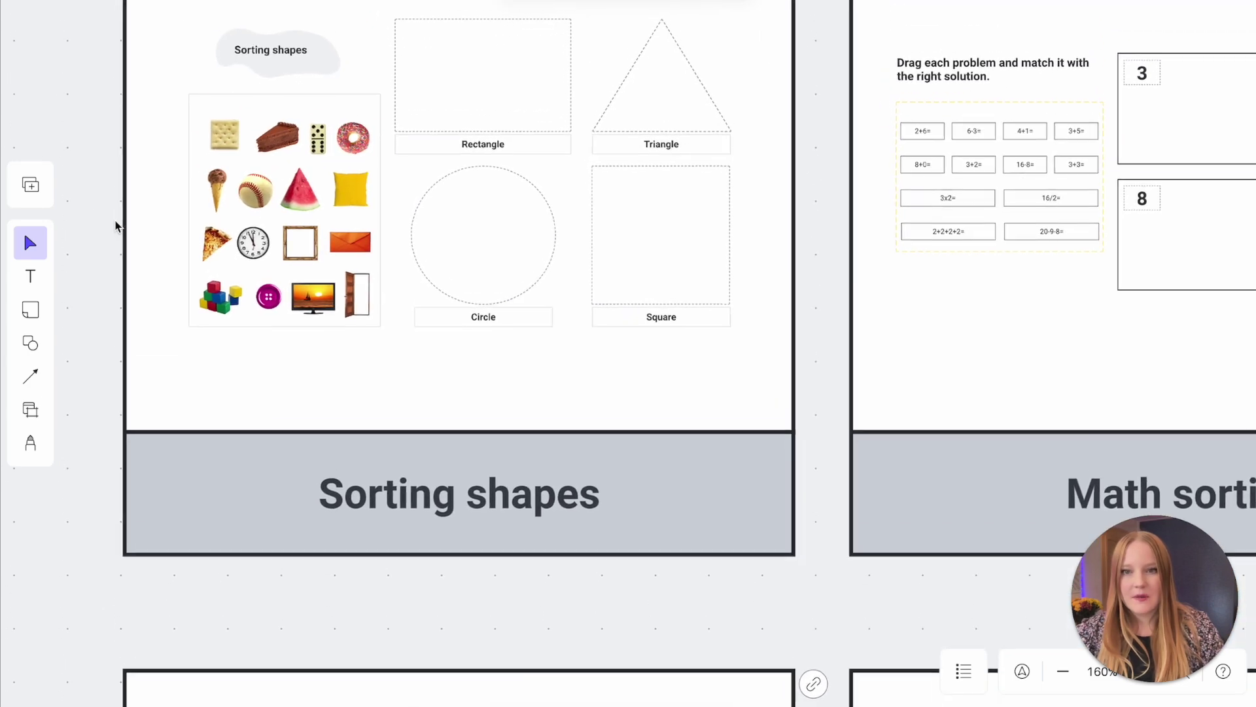
pyautogui.scroll(3, 115, 226)
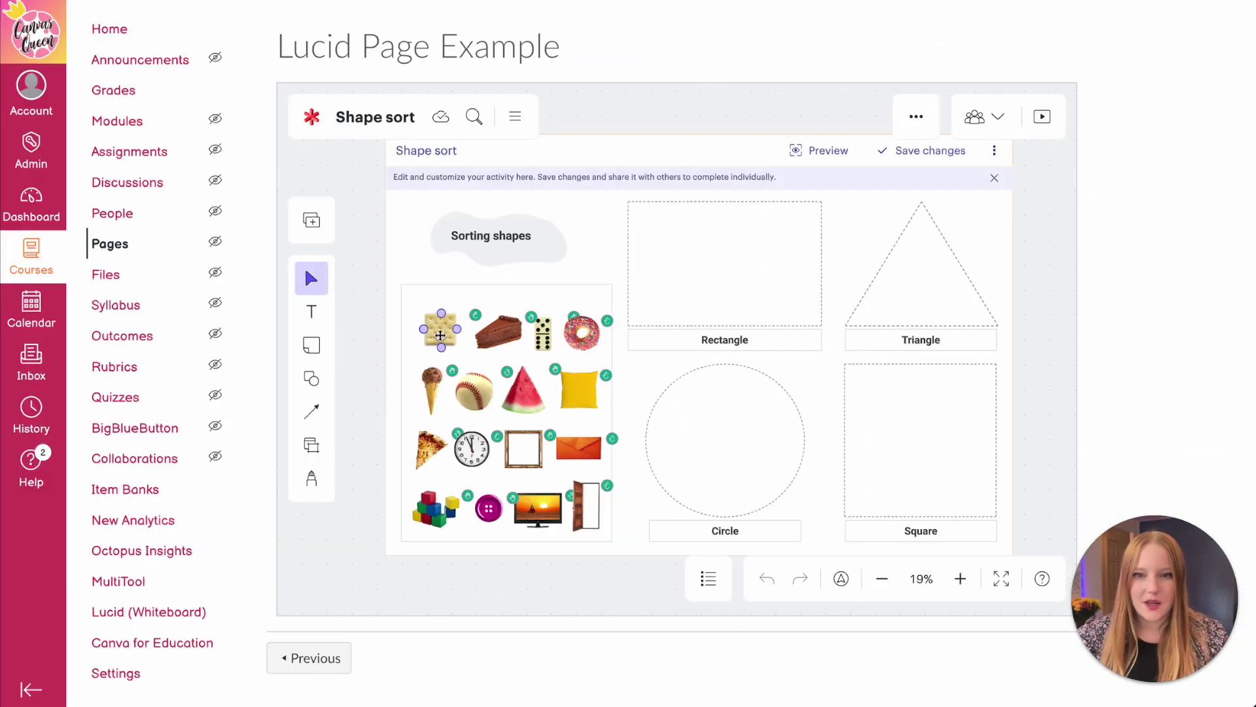
# Step: Sort the pictures: cake to Triangle, donut to Circle, pillow and cracker to Square, domino to Rectangle
pyautogui.moveTo(441, 335); pyautogui.dragTo(688, 247)
pyautogui.click(680, 371)
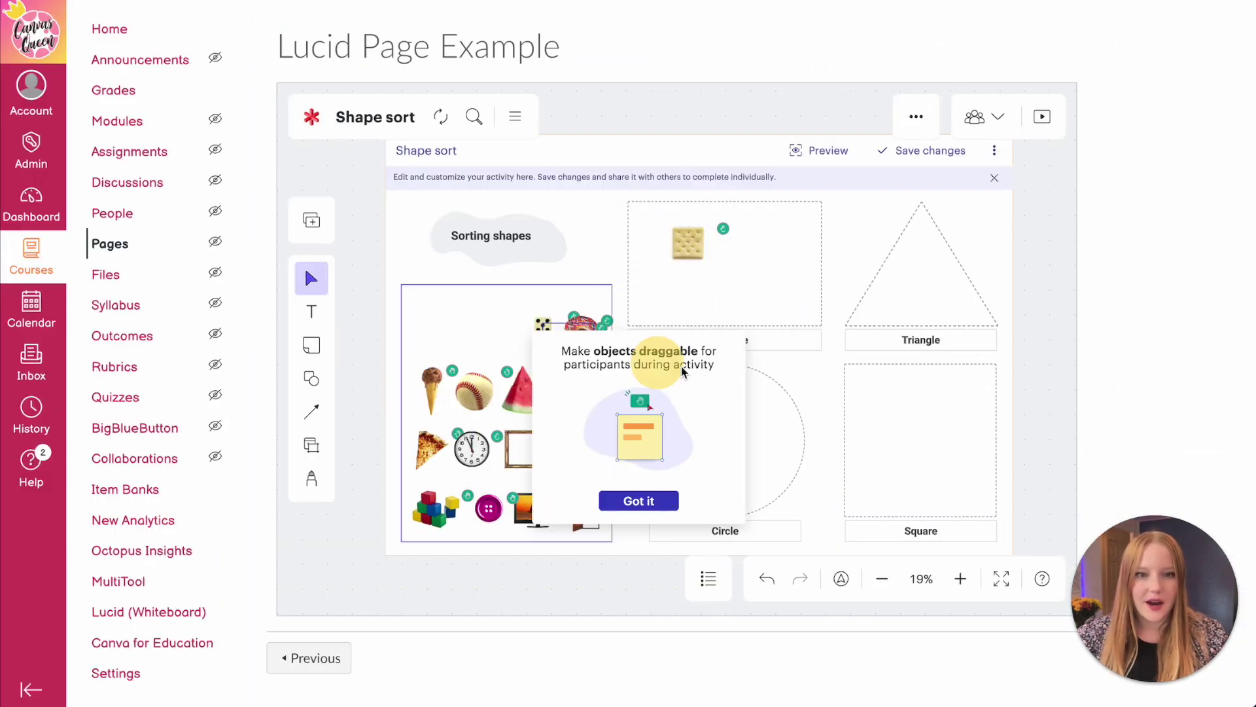
pyautogui.moveTo(867, 330); pyautogui.dragTo(929, 290)
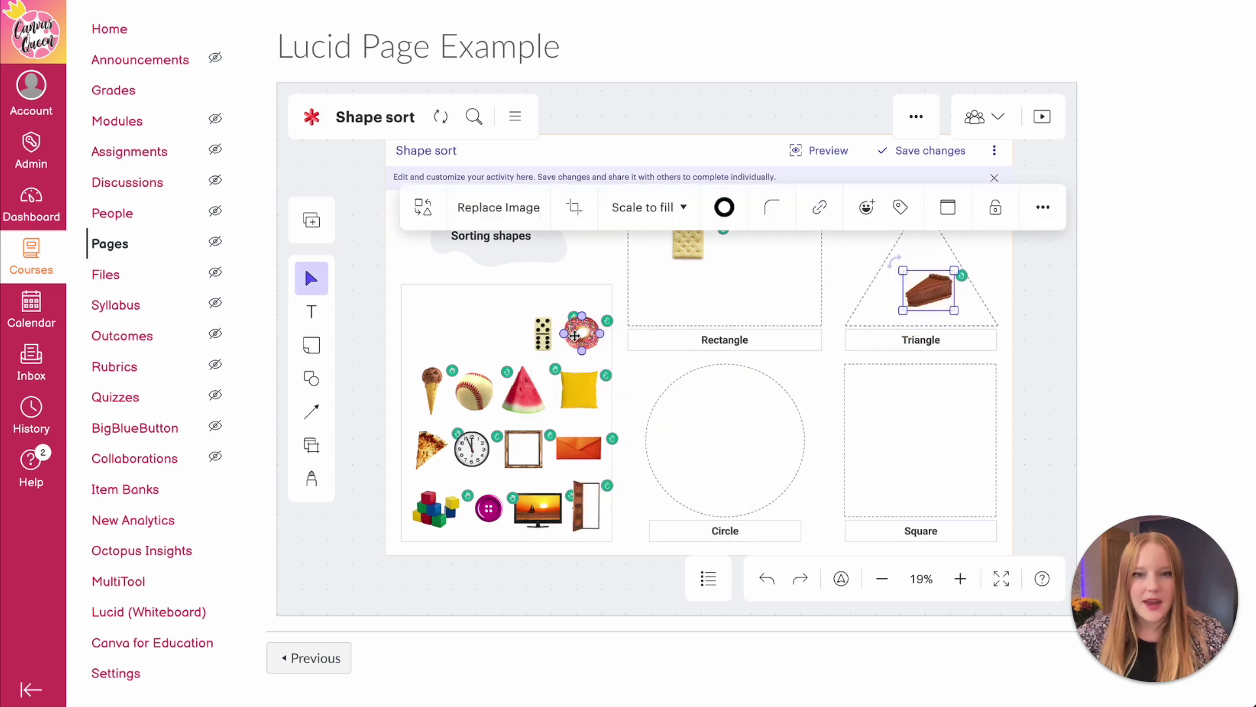
pyautogui.moveTo(574, 336); pyautogui.dragTo(709, 407)
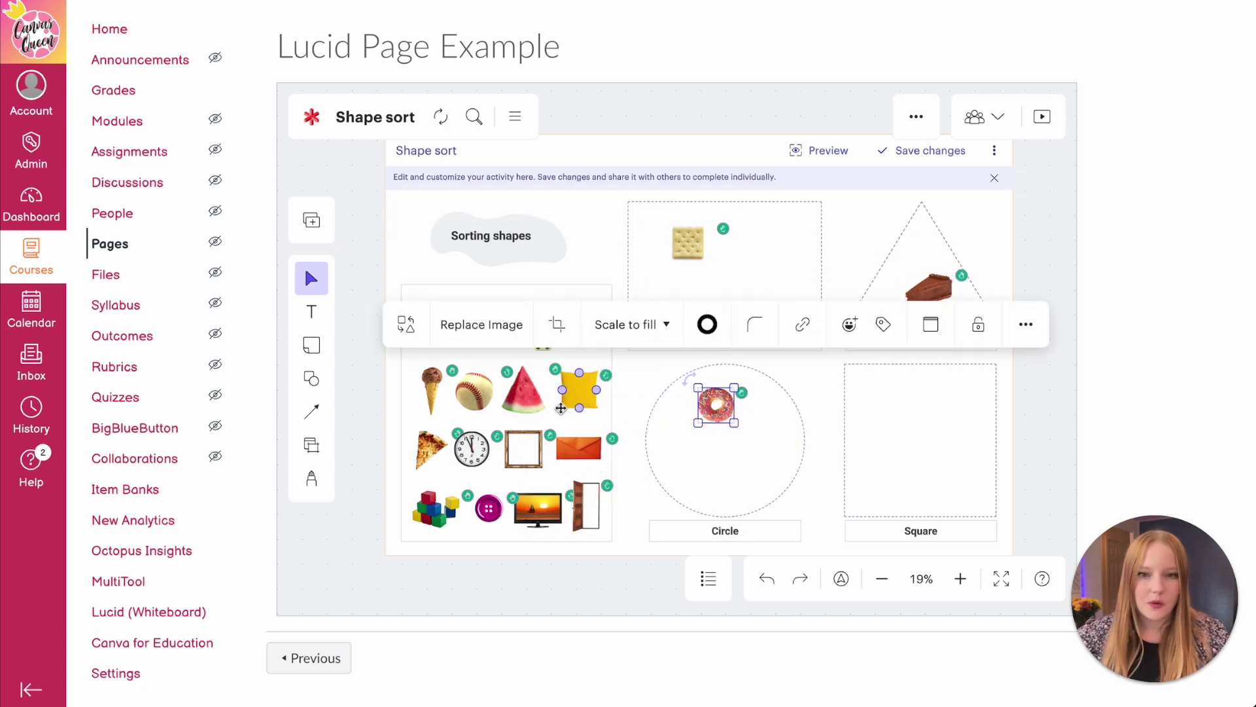
pyautogui.moveTo(561, 408); pyautogui.dragTo(919, 429)
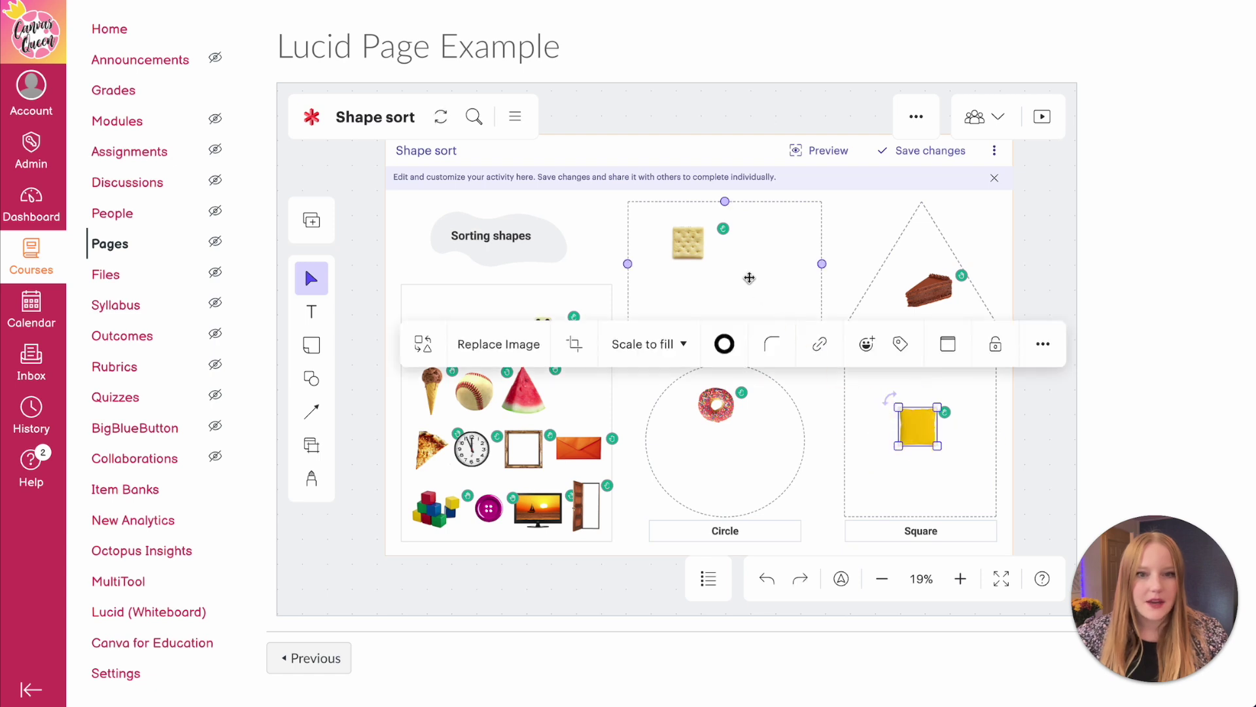
pyautogui.moveTo(688, 243); pyautogui.dragTo(931, 478)
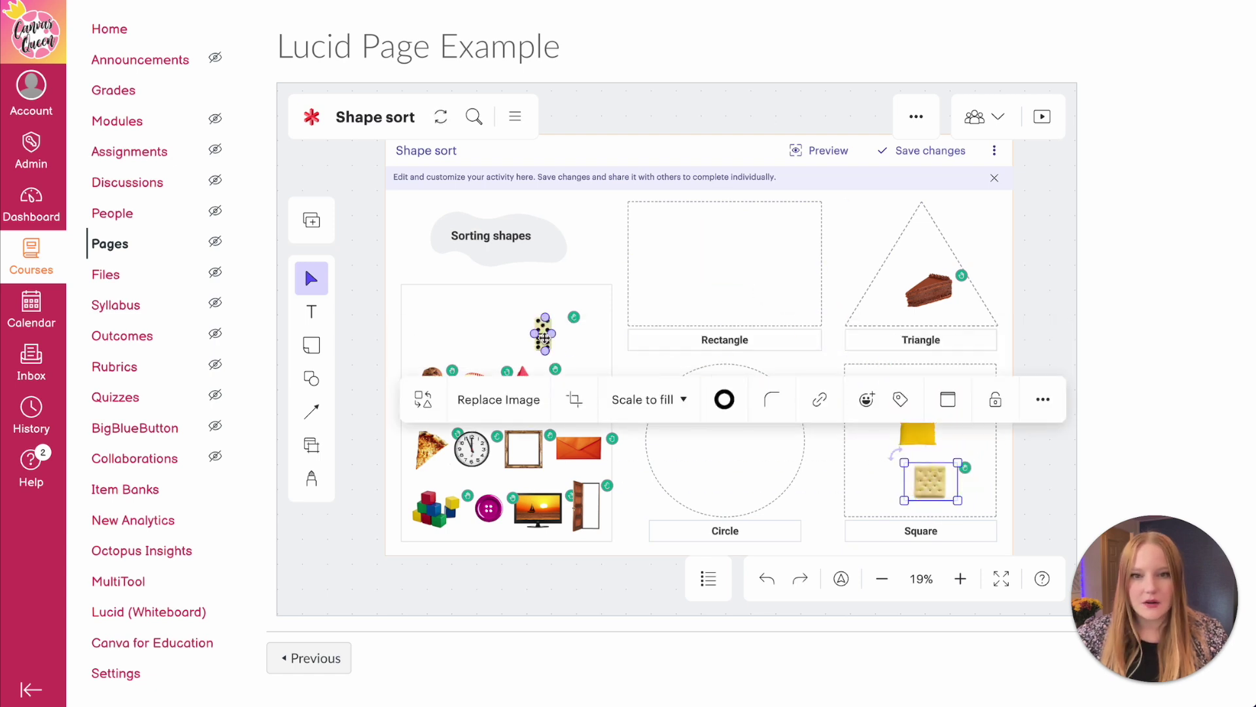
pyautogui.moveTo(543, 337); pyautogui.dragTo(759, 267)
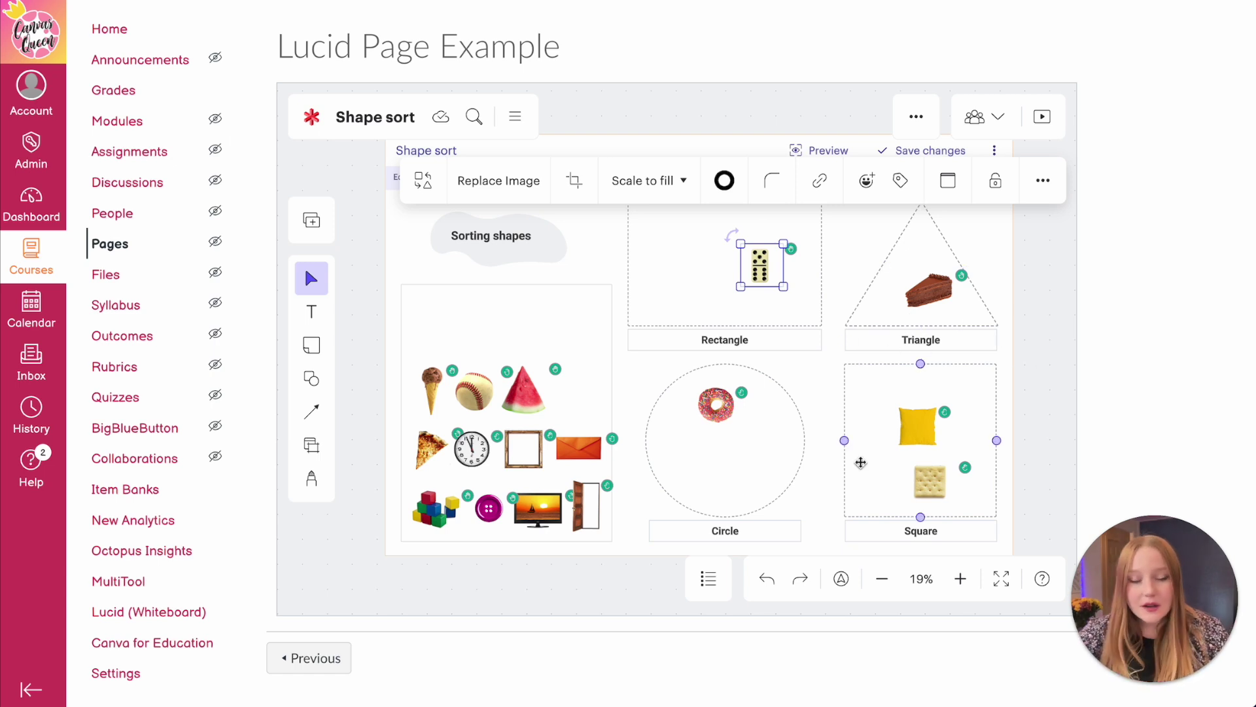
pyautogui.press('Escape')
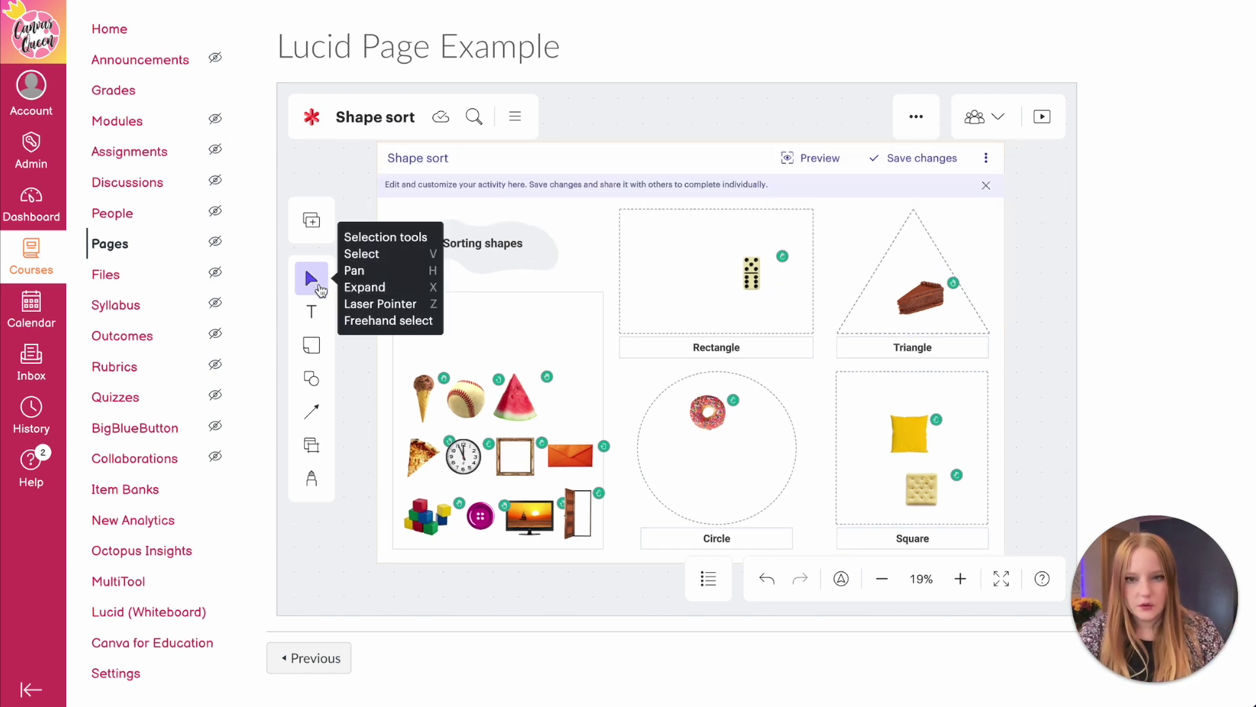
# Step: Add a 'type' text label above the items at 24 pt font size
pyautogui.click(315, 313)
pyautogui.click(503, 314)
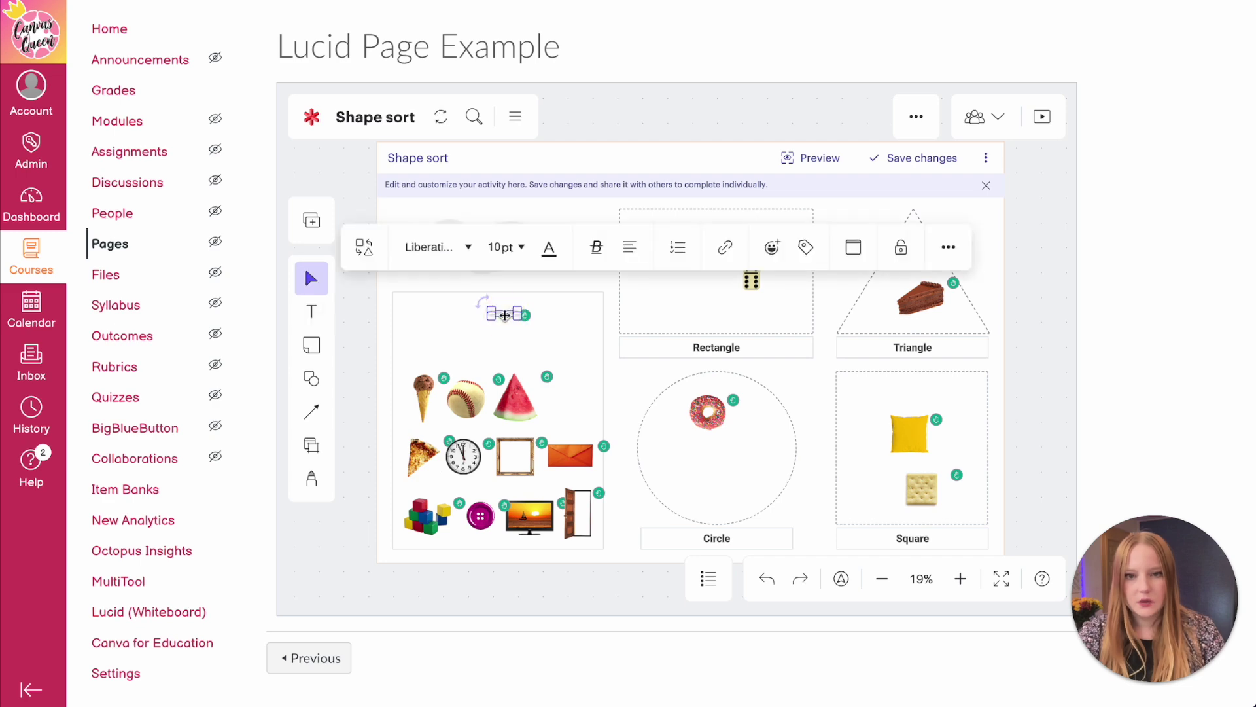
pyautogui.write('type')
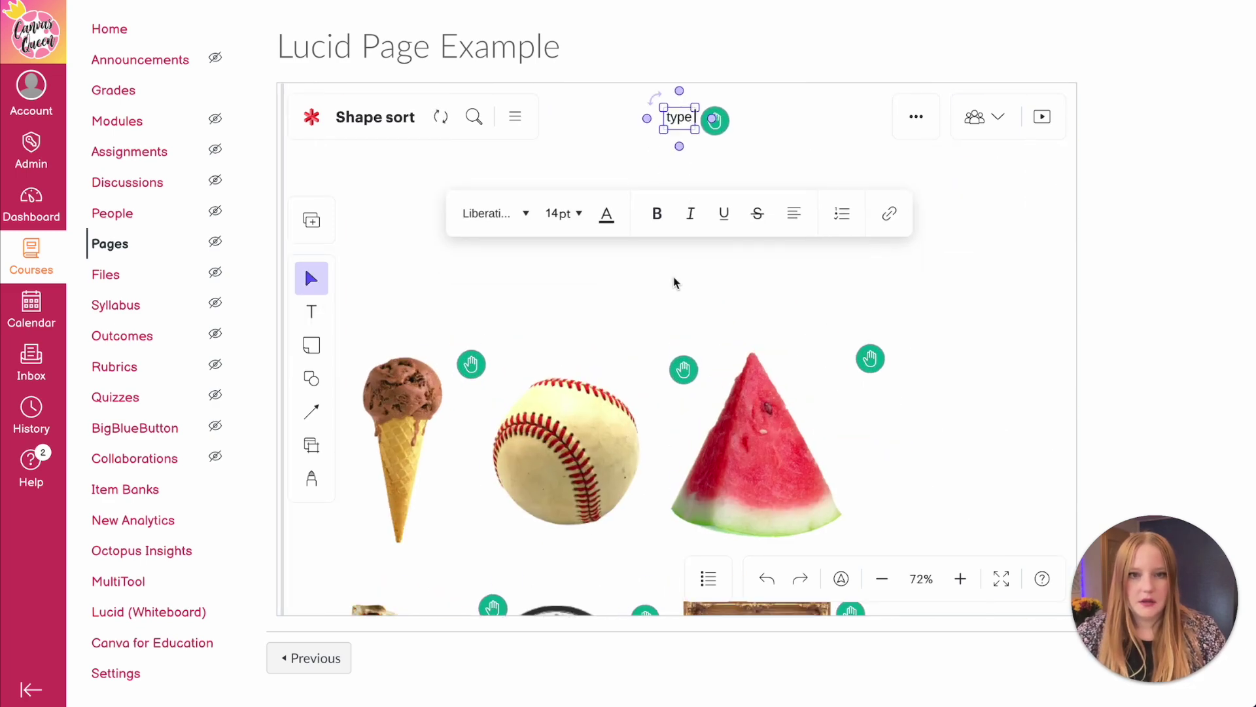
pyautogui.click(540, 224)
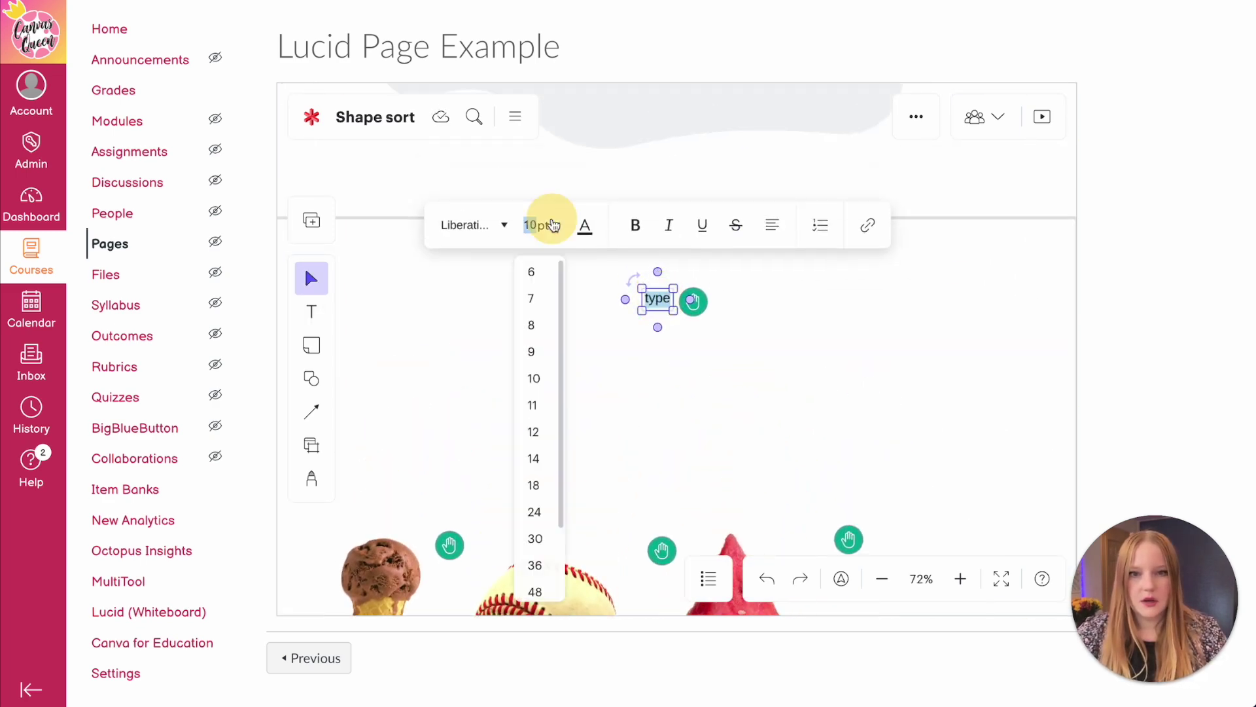
pyautogui.click(548, 514)
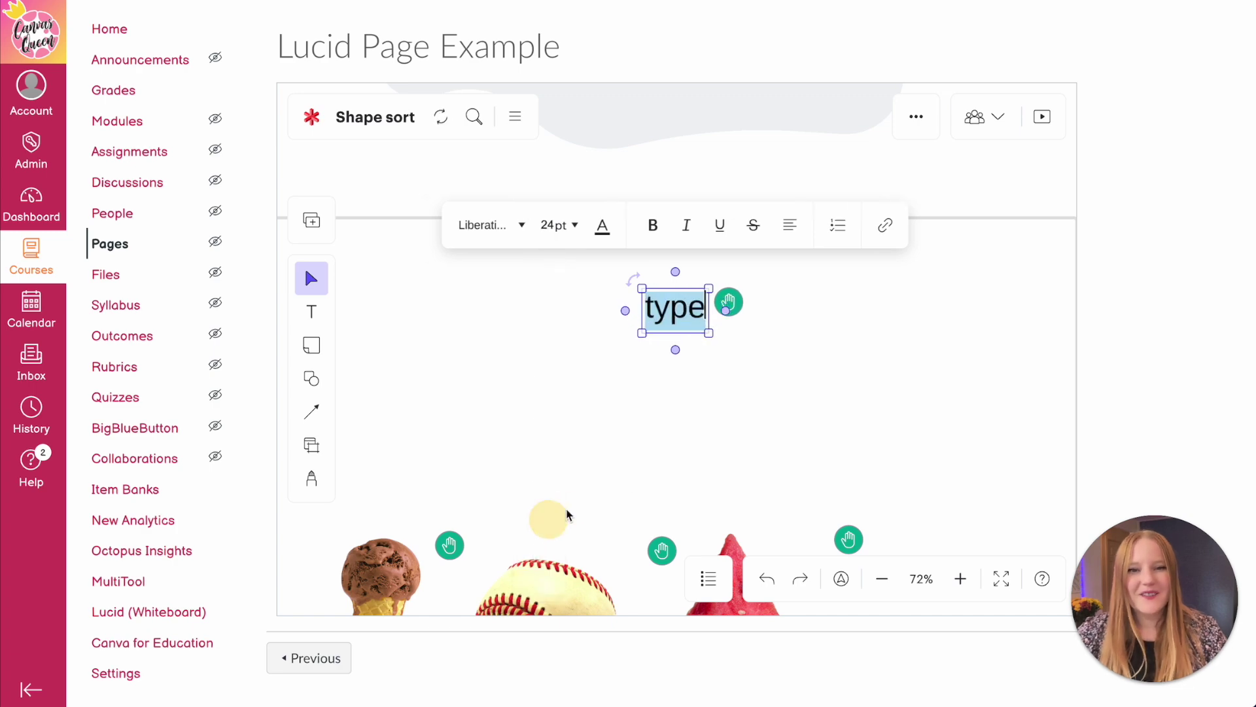
pyautogui.click(762, 427)
pyautogui.scroll(-5, 704, 466)
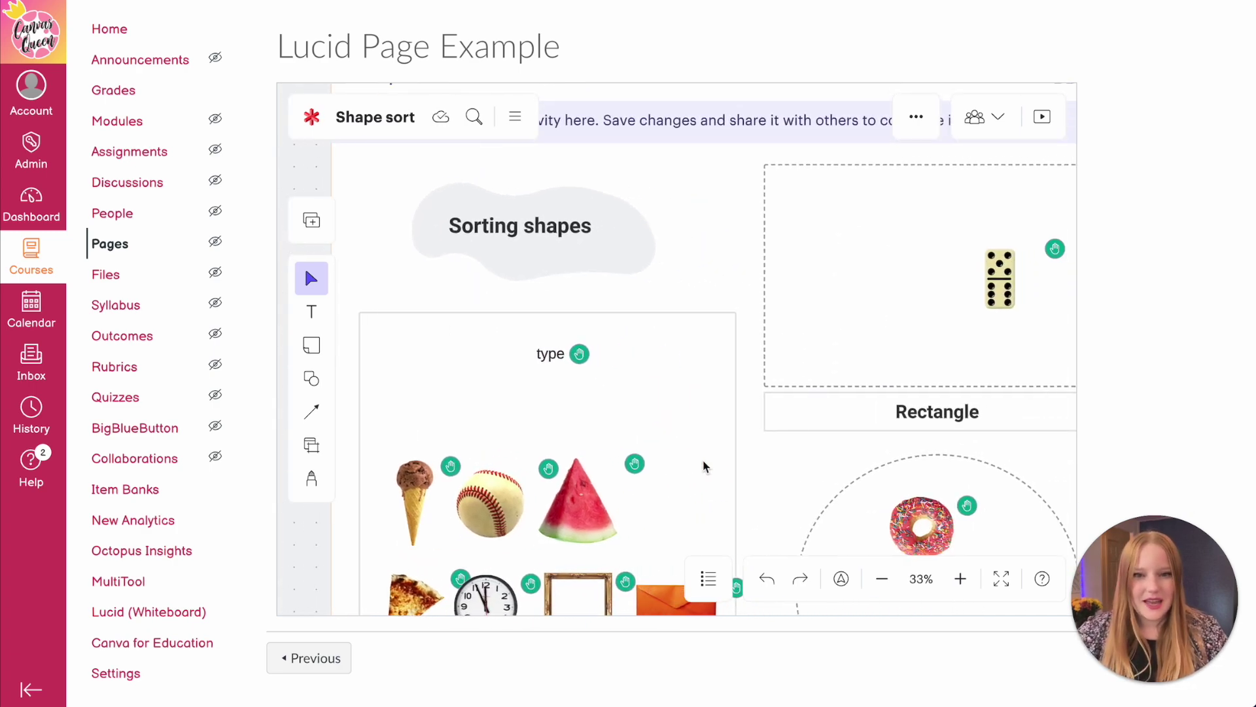
pyautogui.scroll(3, 705, 466)
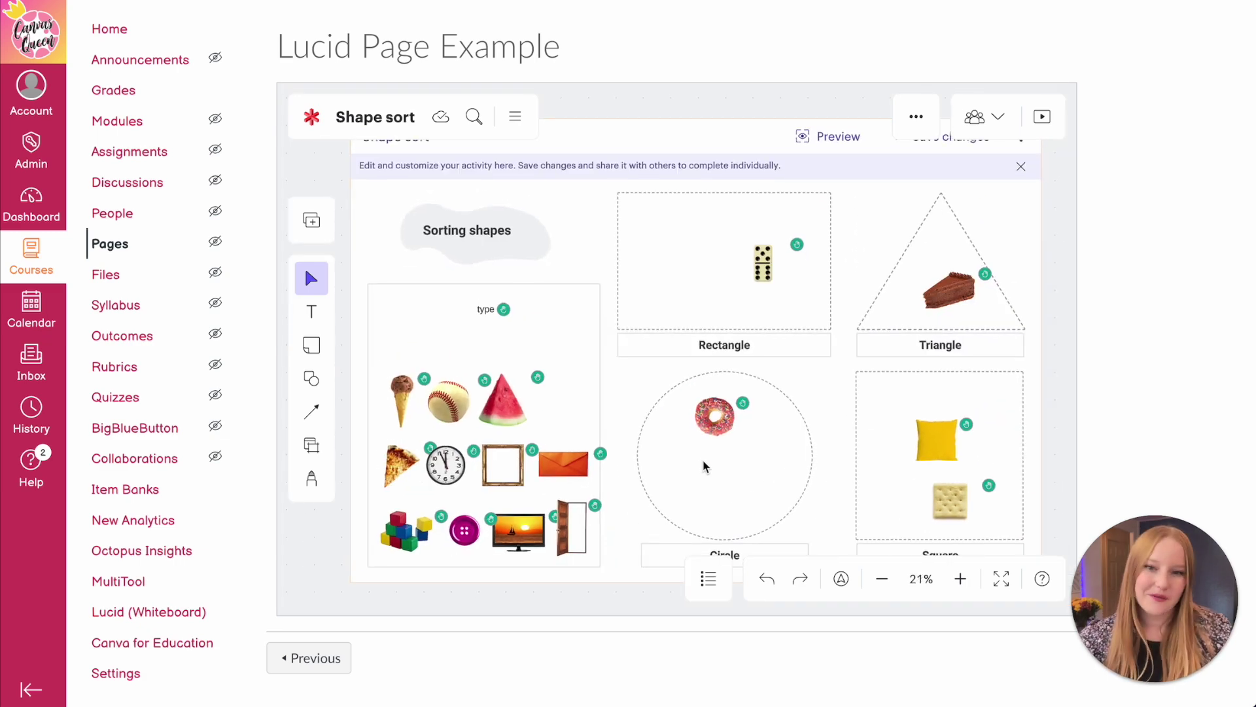
# Step: Place a purple sticky note on the board, resize it, then delete it
pyautogui.click(312, 345)
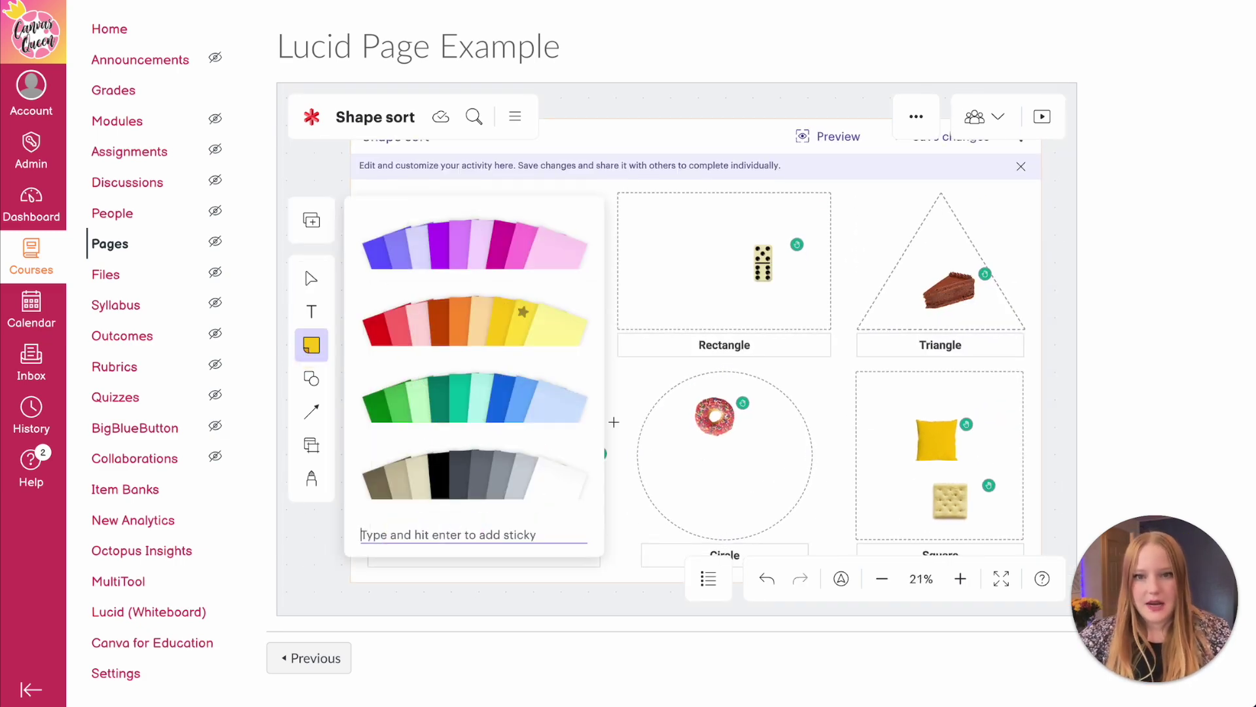
pyautogui.click(443, 231)
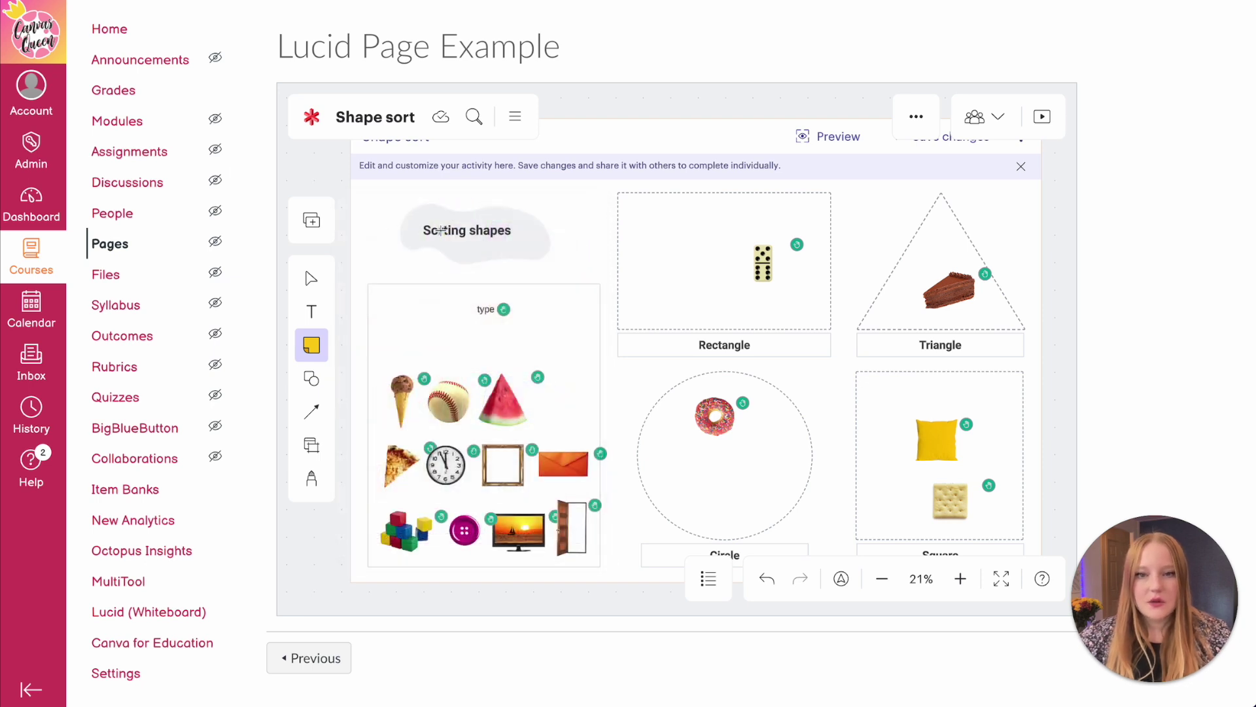
pyautogui.click(311, 345)
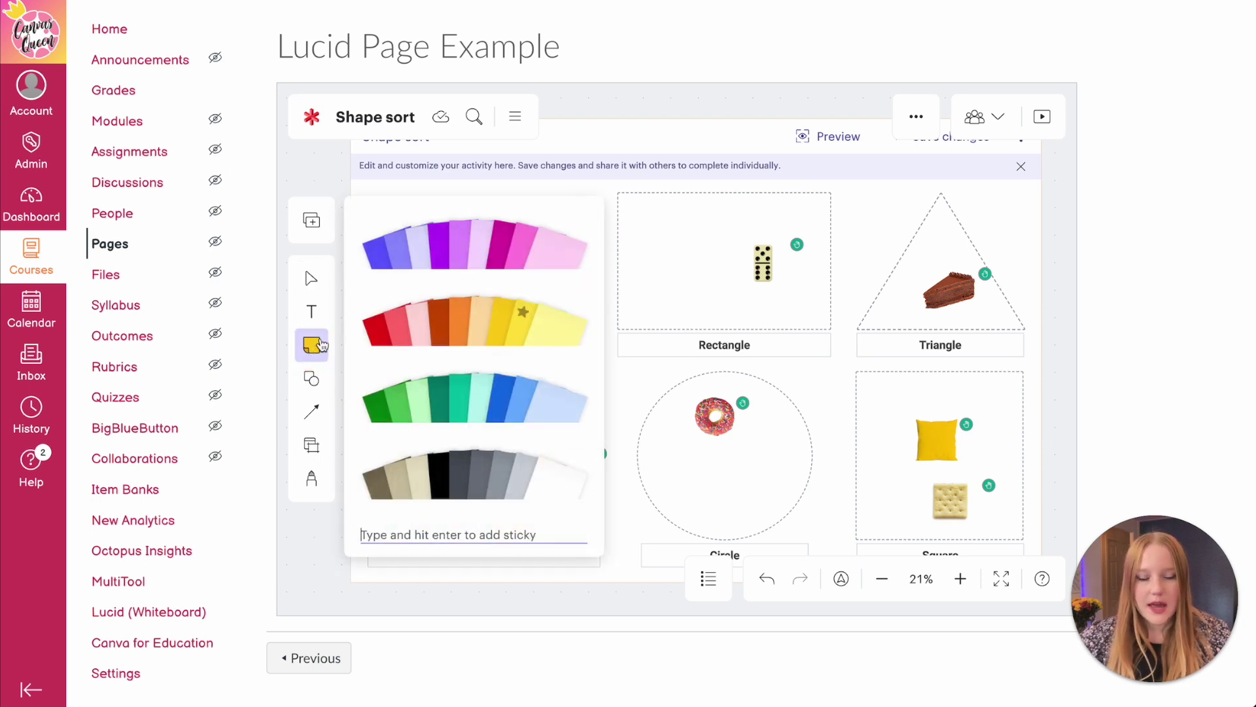
pyautogui.moveTo(519, 308); pyautogui.dragTo(736, 435)
pyautogui.moveTo(687, 393); pyautogui.dragTo(632, 382)
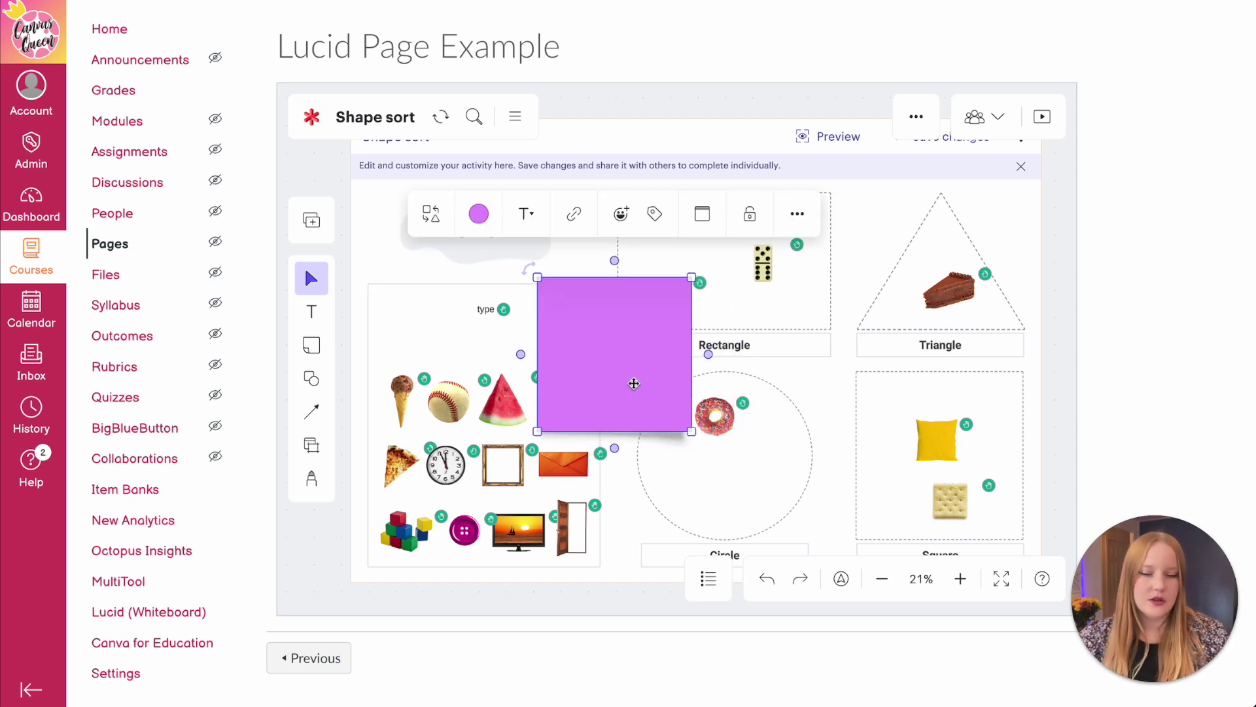
pyautogui.press('Delete')
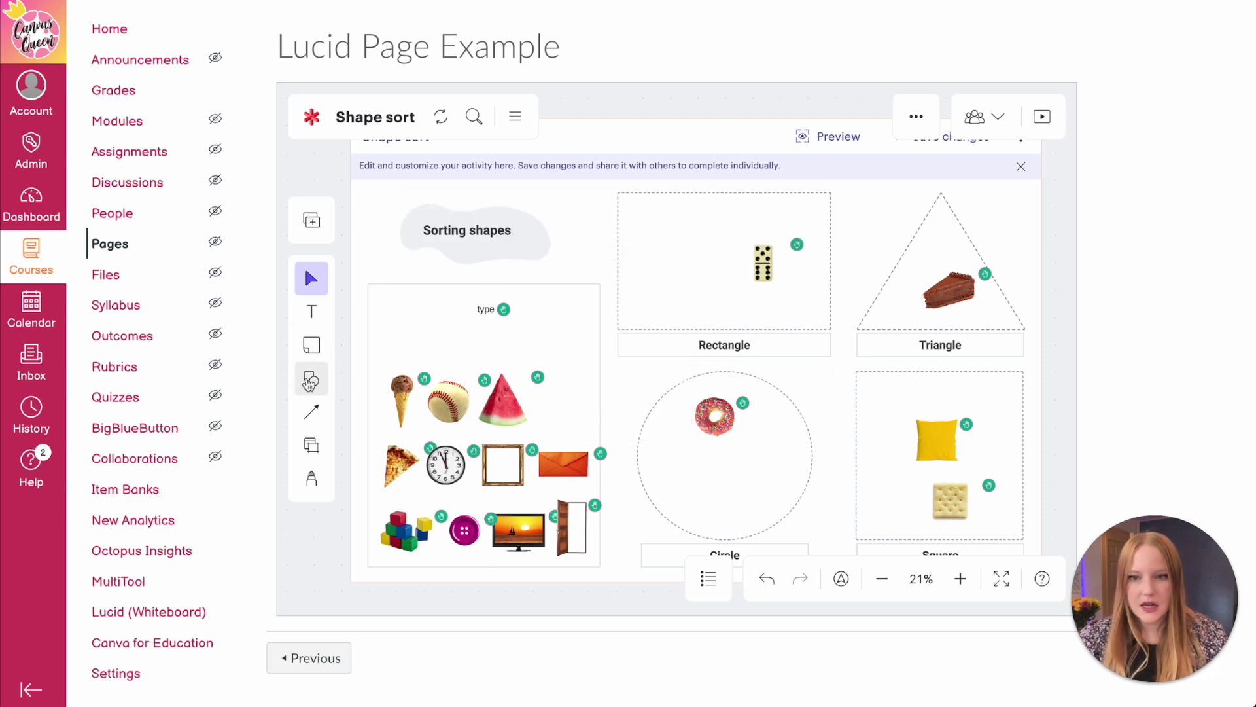
# Step: Draw a 6 px straight line from the pictures box to the Triangle
pyautogui.click(311, 411)
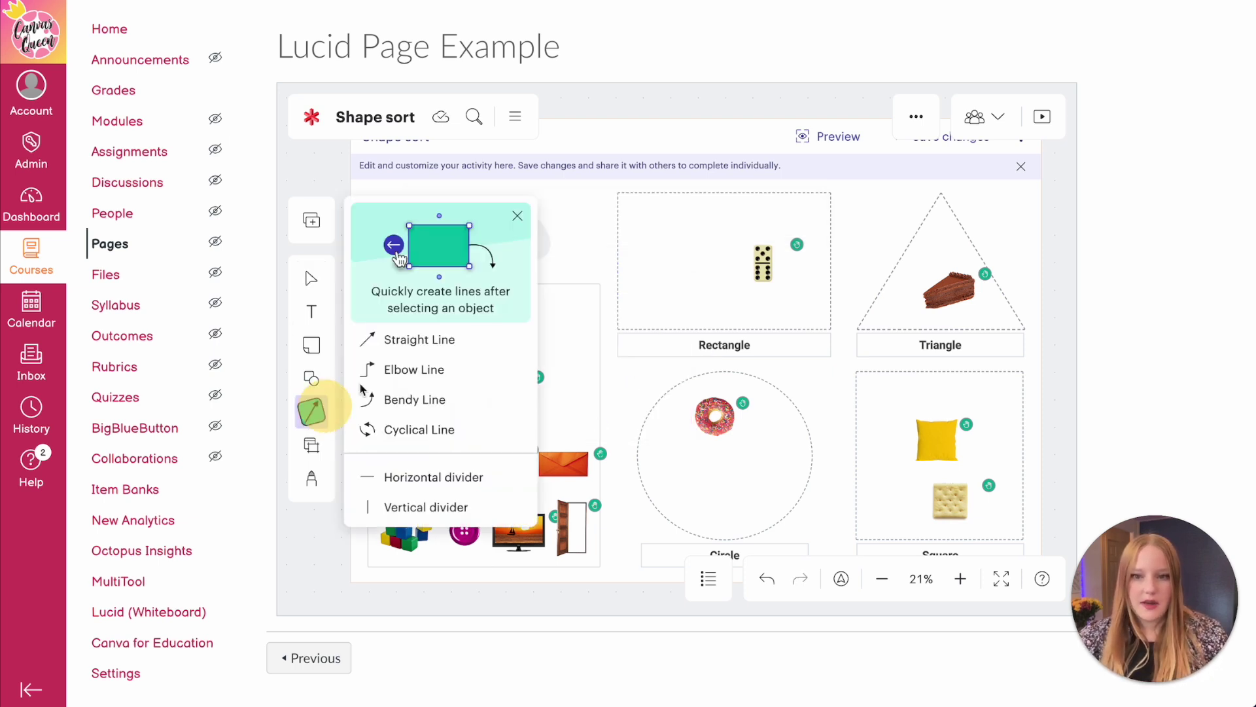
pyautogui.click(401, 340)
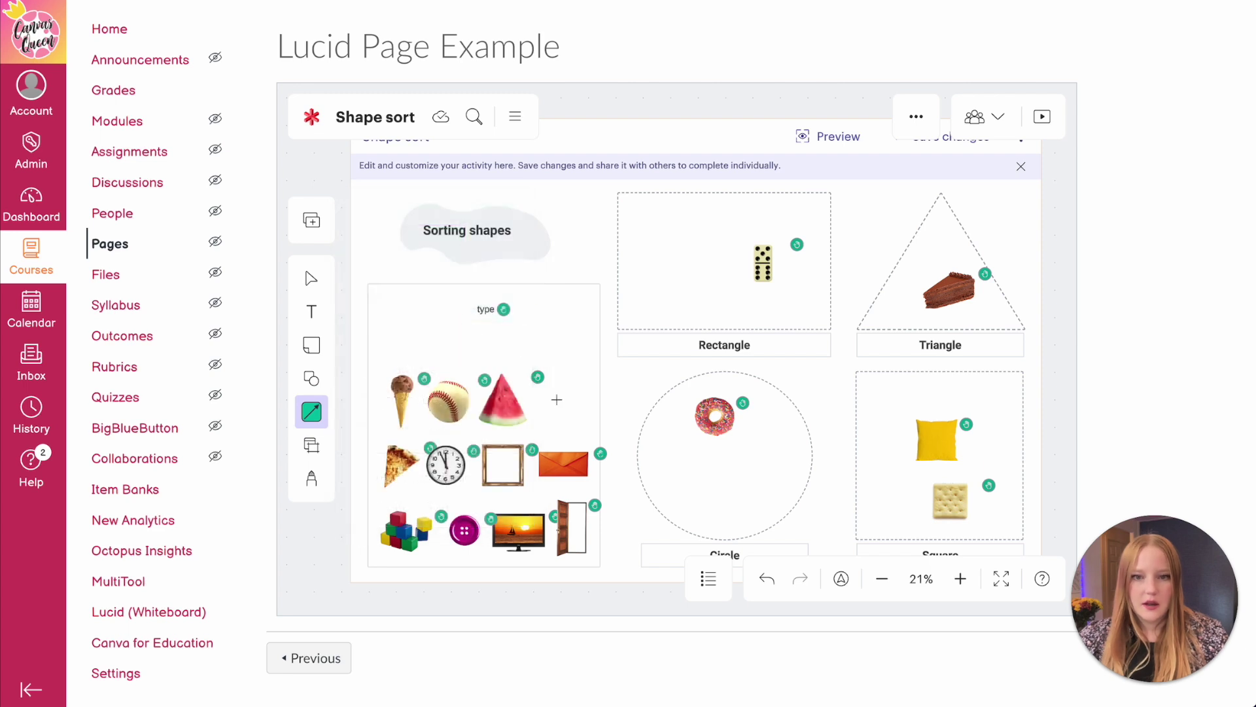
pyautogui.moveTo(543, 407); pyautogui.dragTo(916, 318)
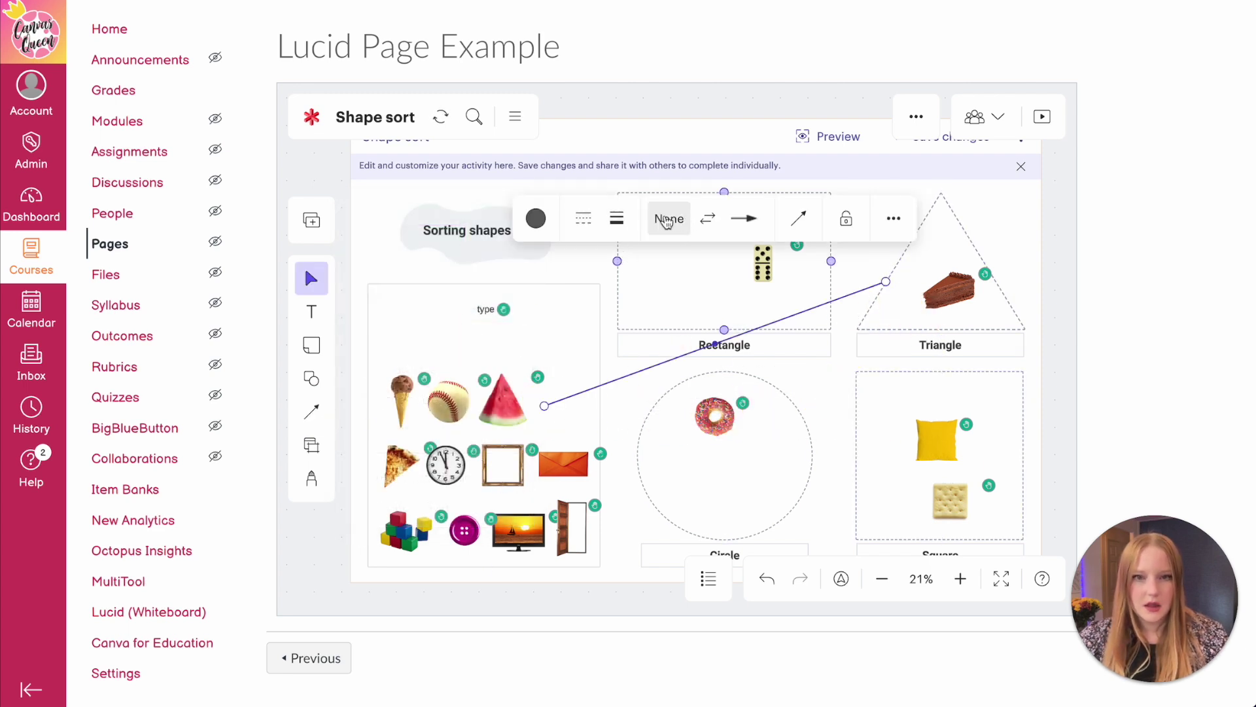
pyautogui.click(619, 220)
pyautogui.moveTo(628, 284); pyautogui.dragTo(672, 284)
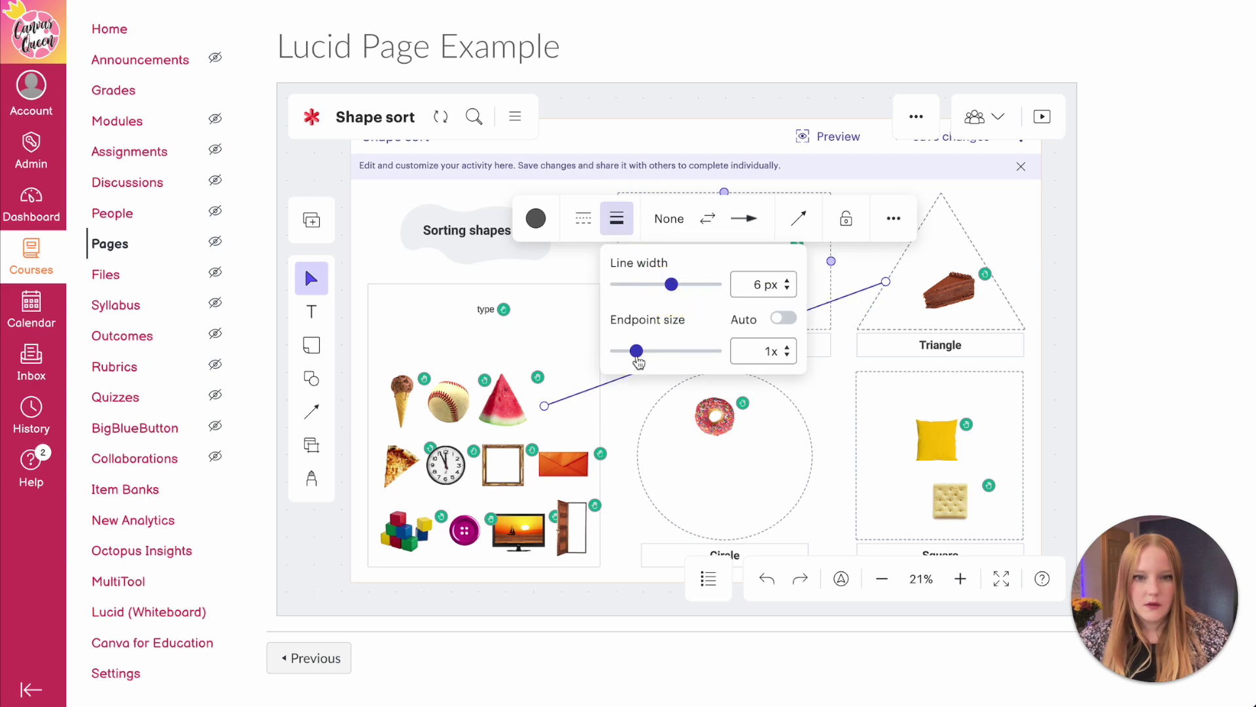
pyautogui.scroll(5, 893, 301)
pyautogui.scroll(-3, 893, 301)
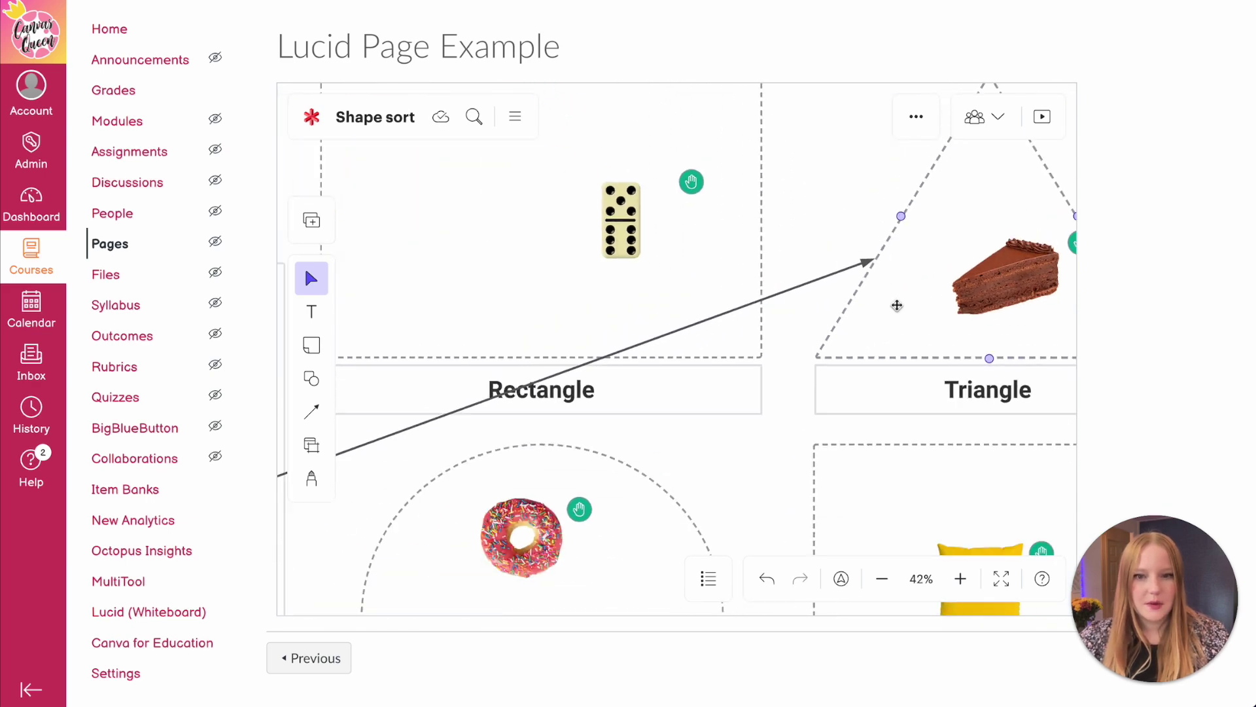
pyautogui.click(319, 457)
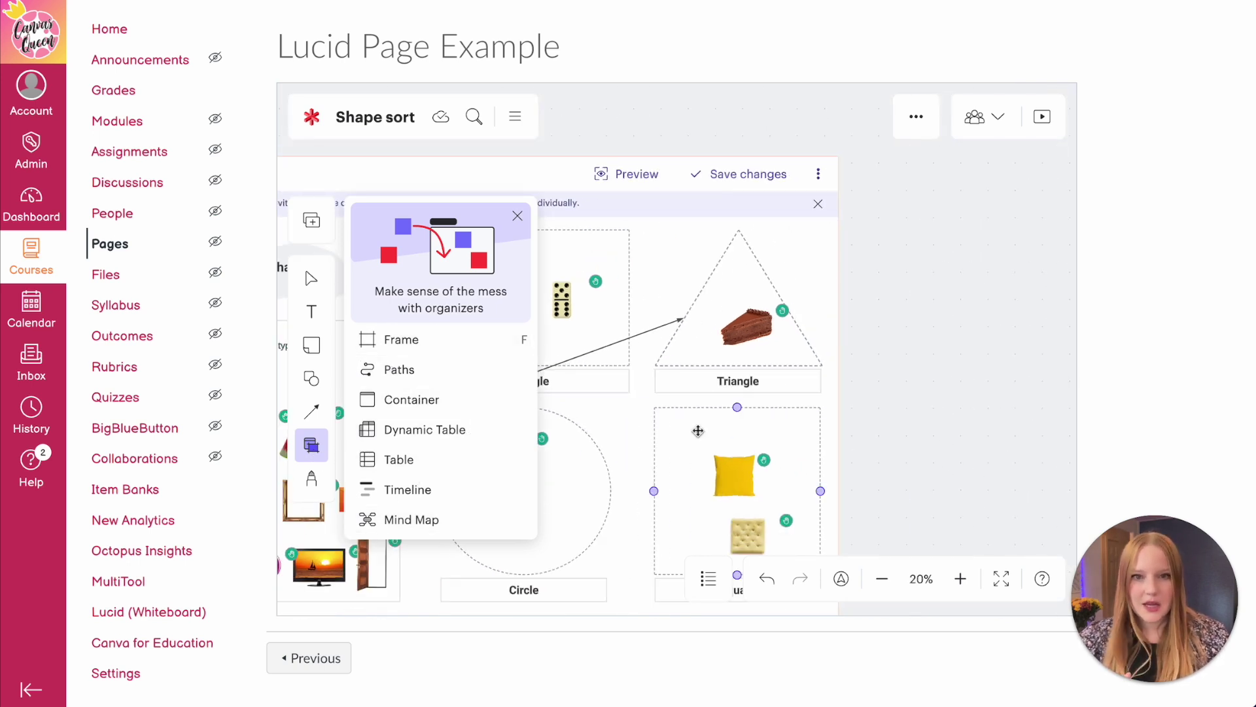
# Step: Draw a purple freehand smiley, mouth and two eyes, beside the Sorting shapes title
pyautogui.click(313, 482)
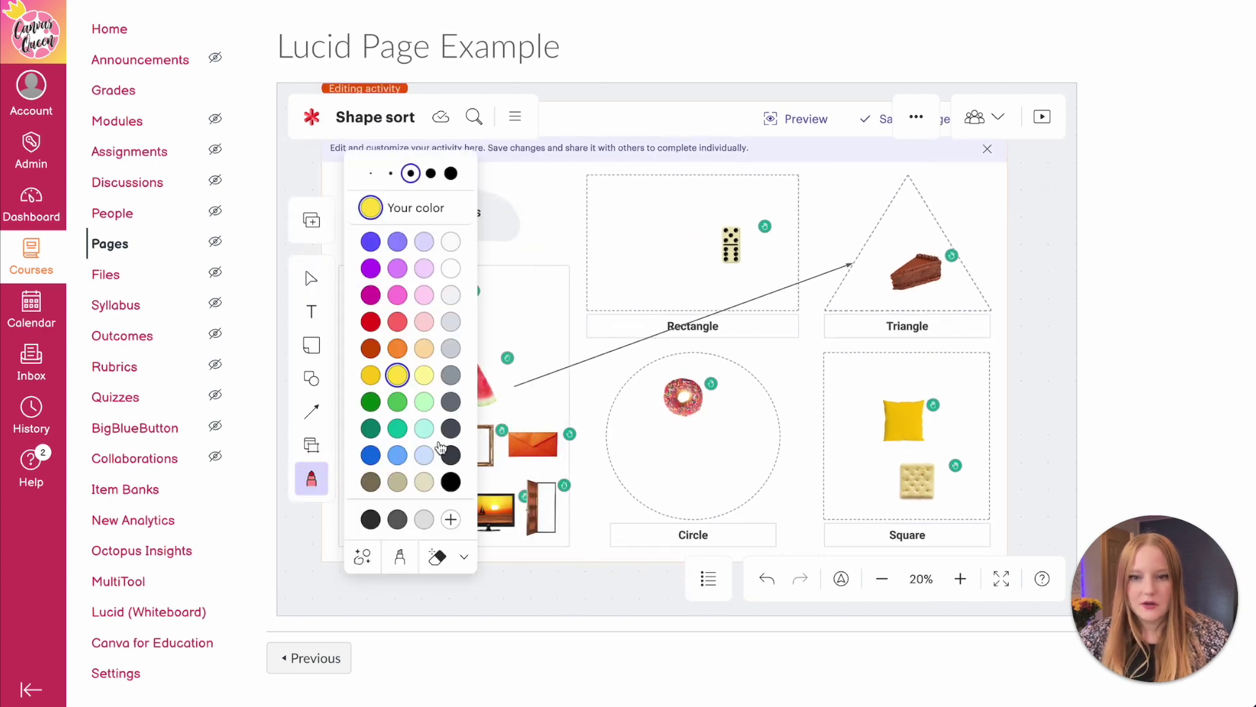
pyautogui.click(370, 268)
pyautogui.moveTo(526, 210); pyautogui.dragTo(567, 210)
pyautogui.click(540, 206)
pyautogui.click(549, 207)
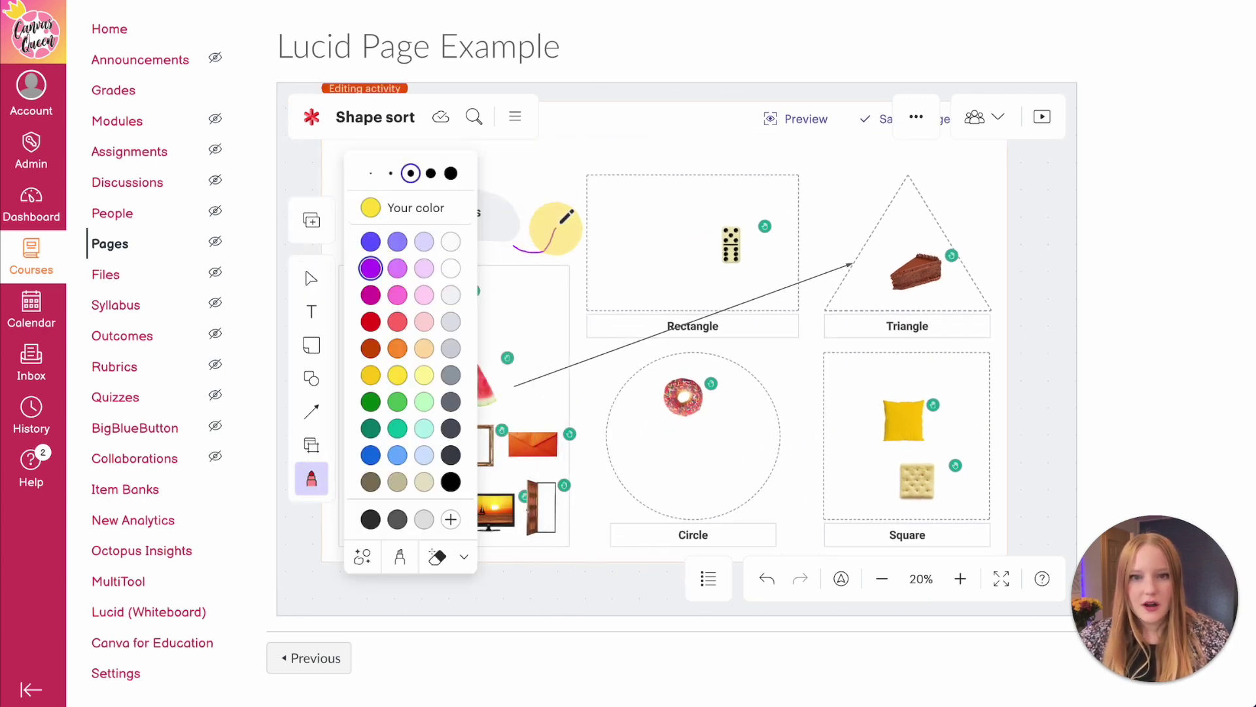
pyautogui.scroll(3, 772, 337)
pyautogui.scroll(-4, 772, 337)
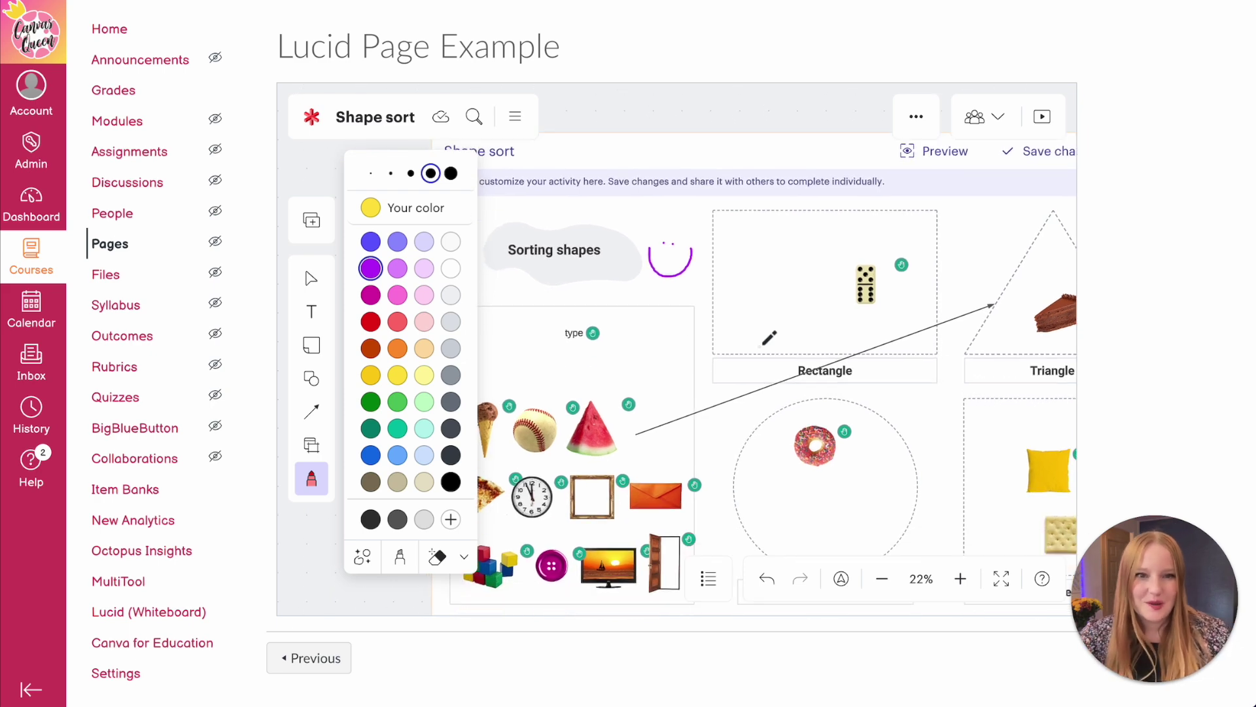
pyautogui.scroll(-3, 761, 339)
pyautogui.scroll(2, 720, 393)
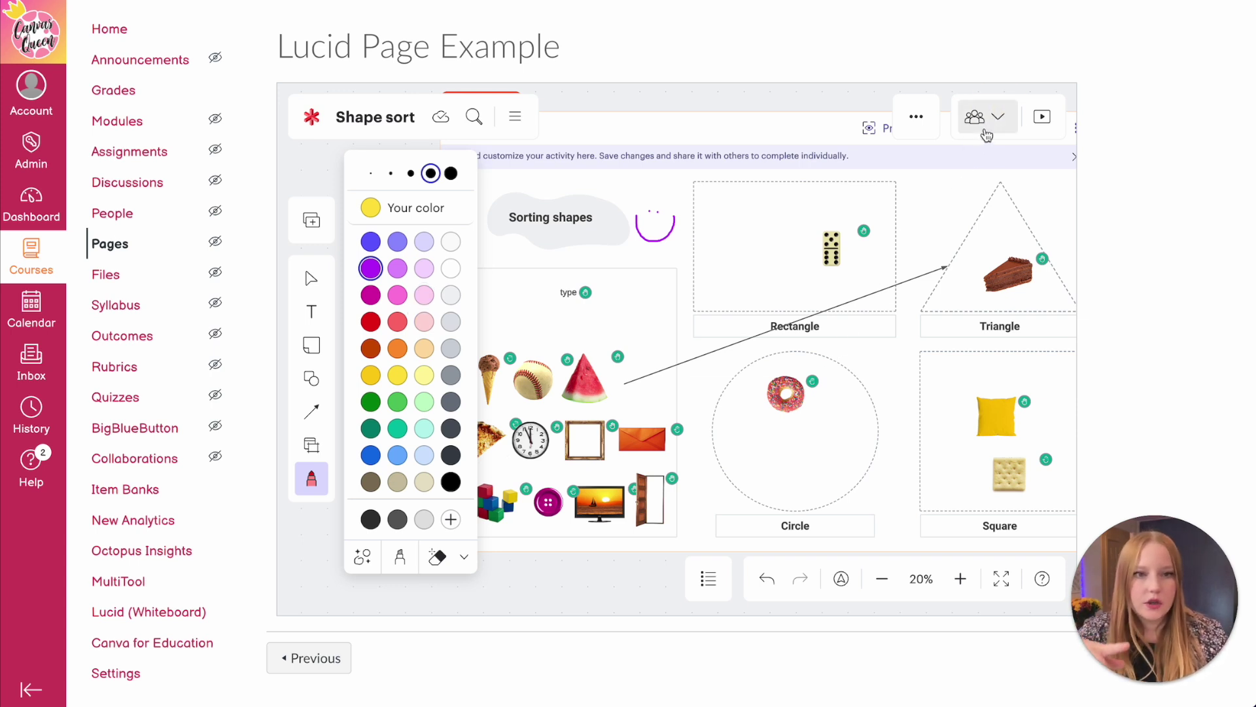
pyautogui.click(985, 127)
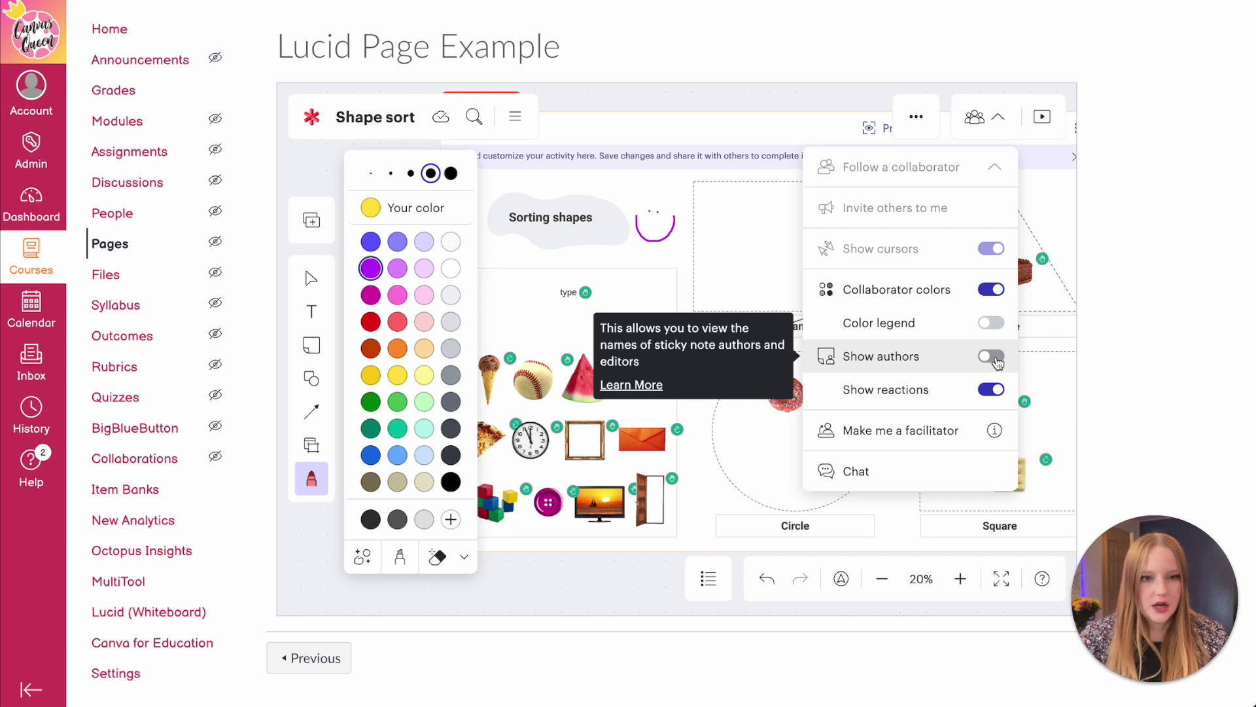
pyautogui.click(962, 108)
pyautogui.click(918, 119)
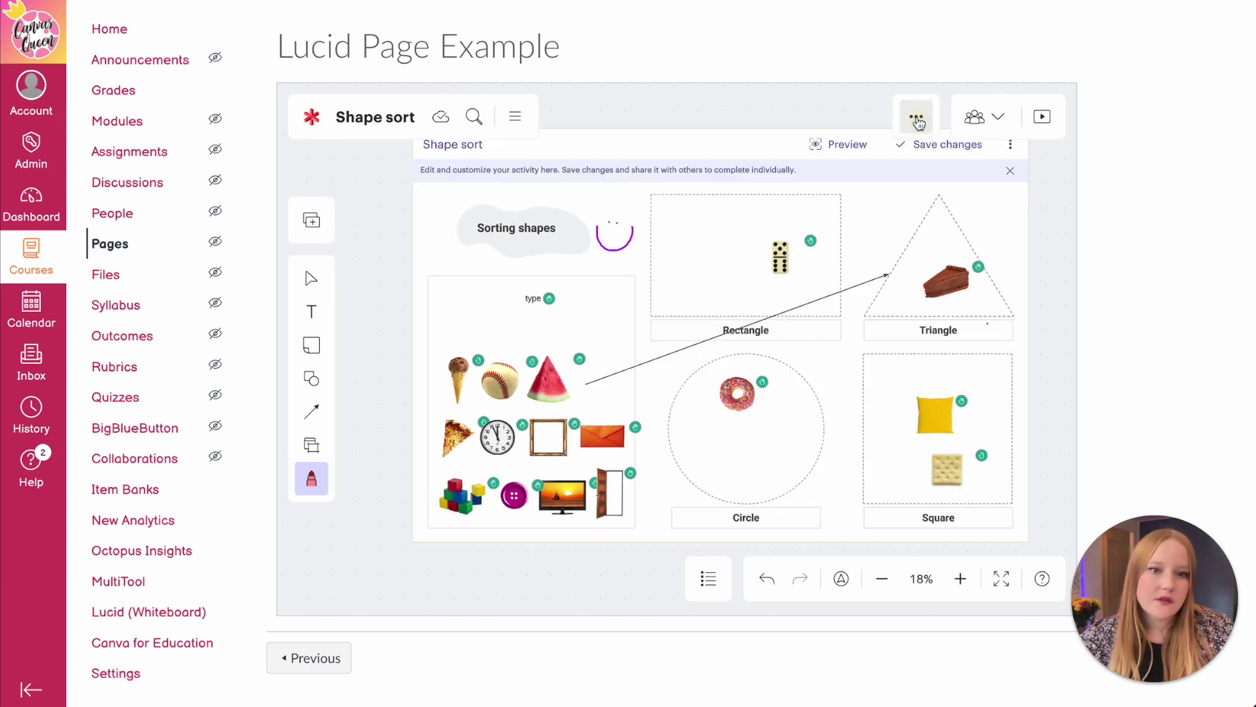
pyautogui.click(965, 179)
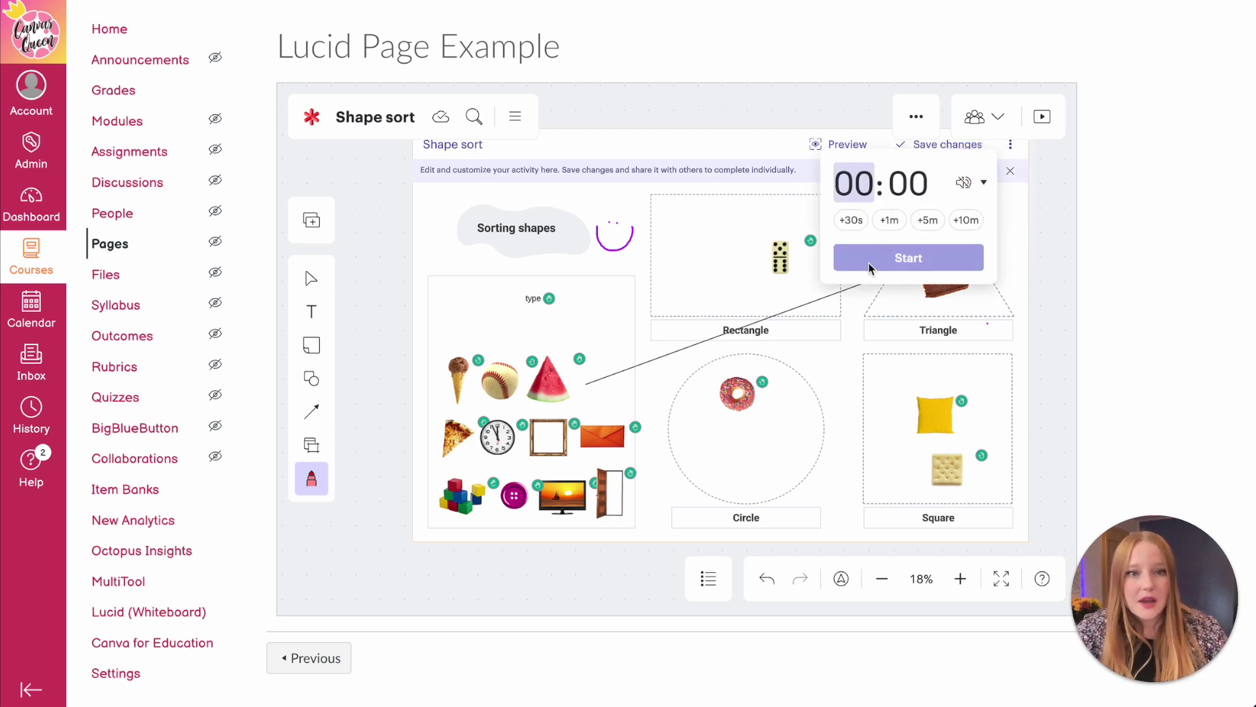
pyautogui.click(916, 117)
pyautogui.click(946, 195)
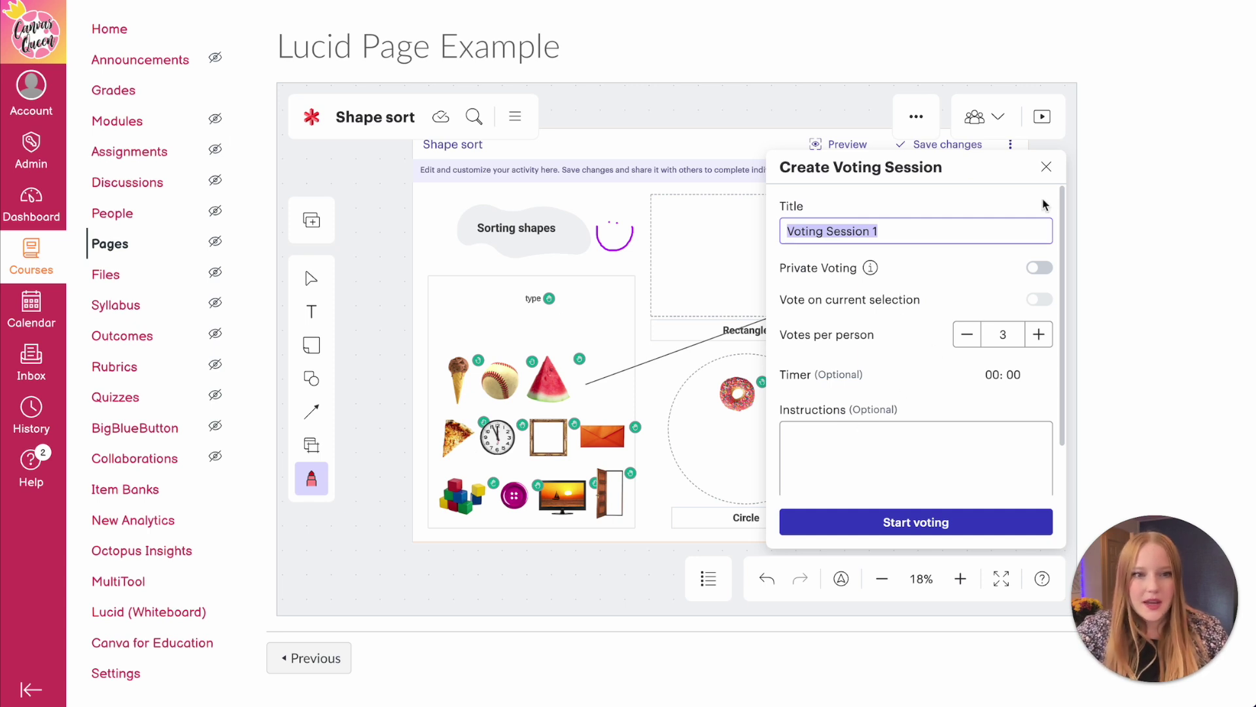
pyautogui.click(1046, 167)
pyautogui.click(916, 117)
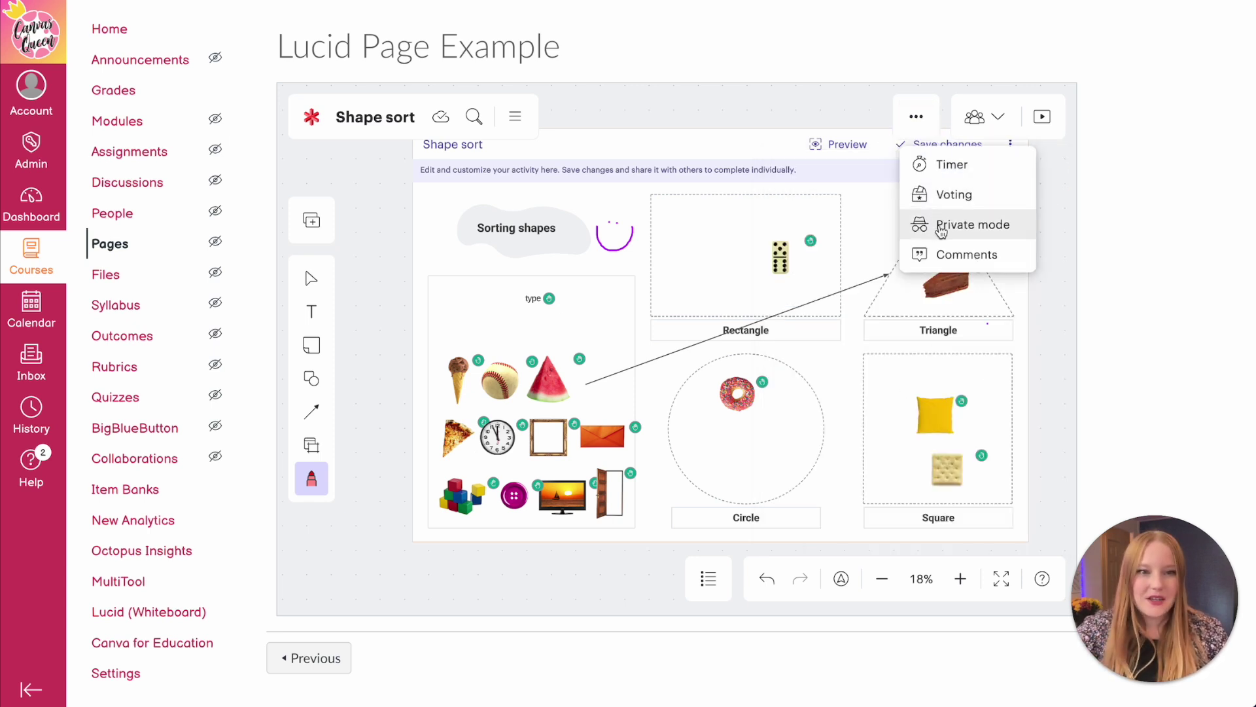
pyautogui.click(941, 227)
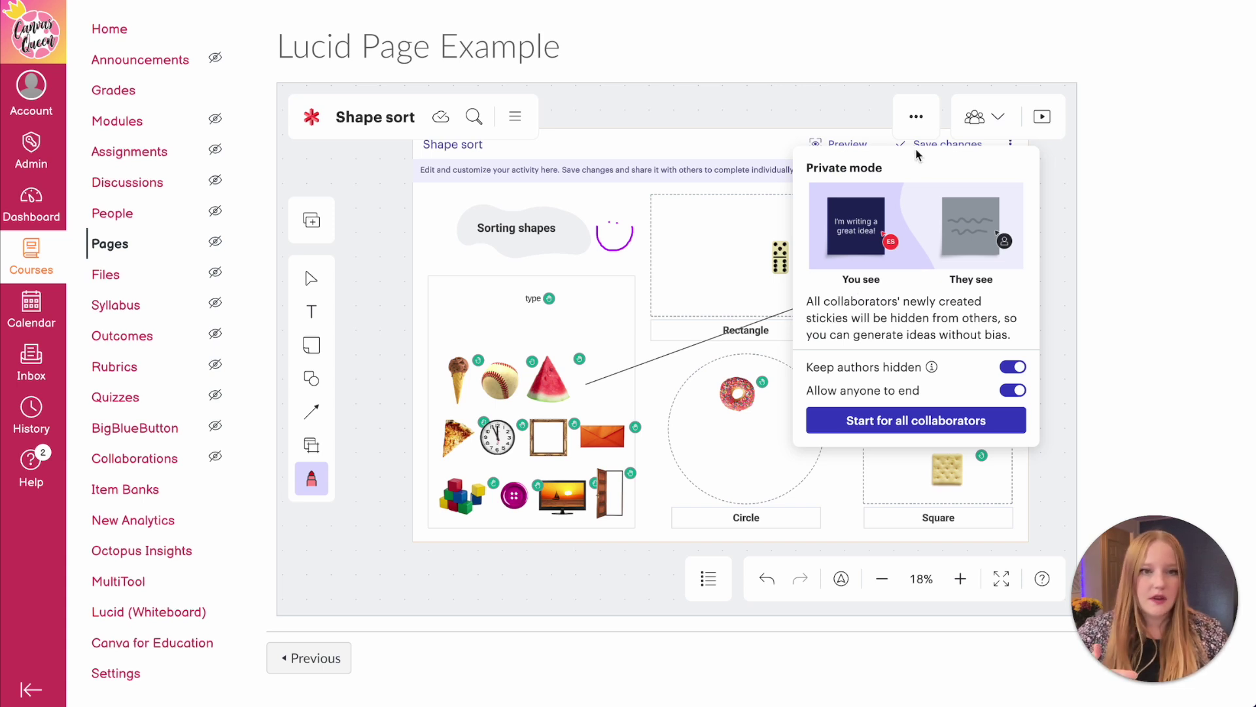
pyautogui.click(917, 117)
pyautogui.click(916, 117)
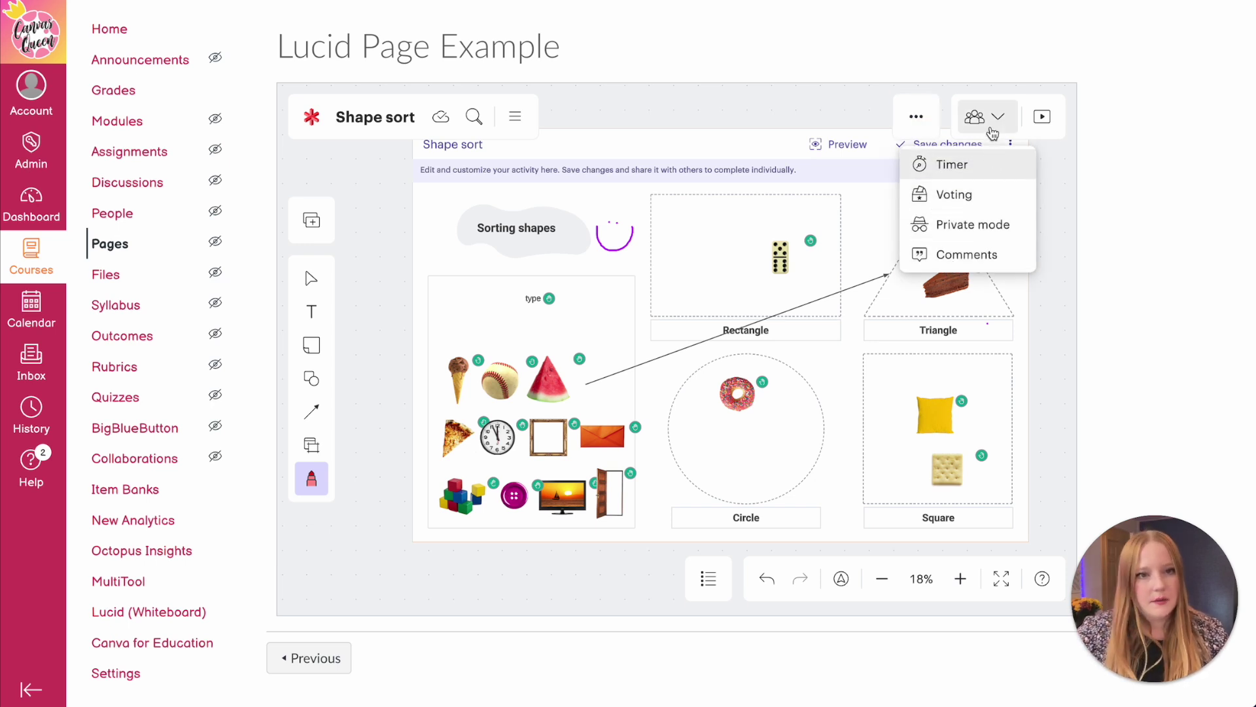
pyautogui.click(1042, 118)
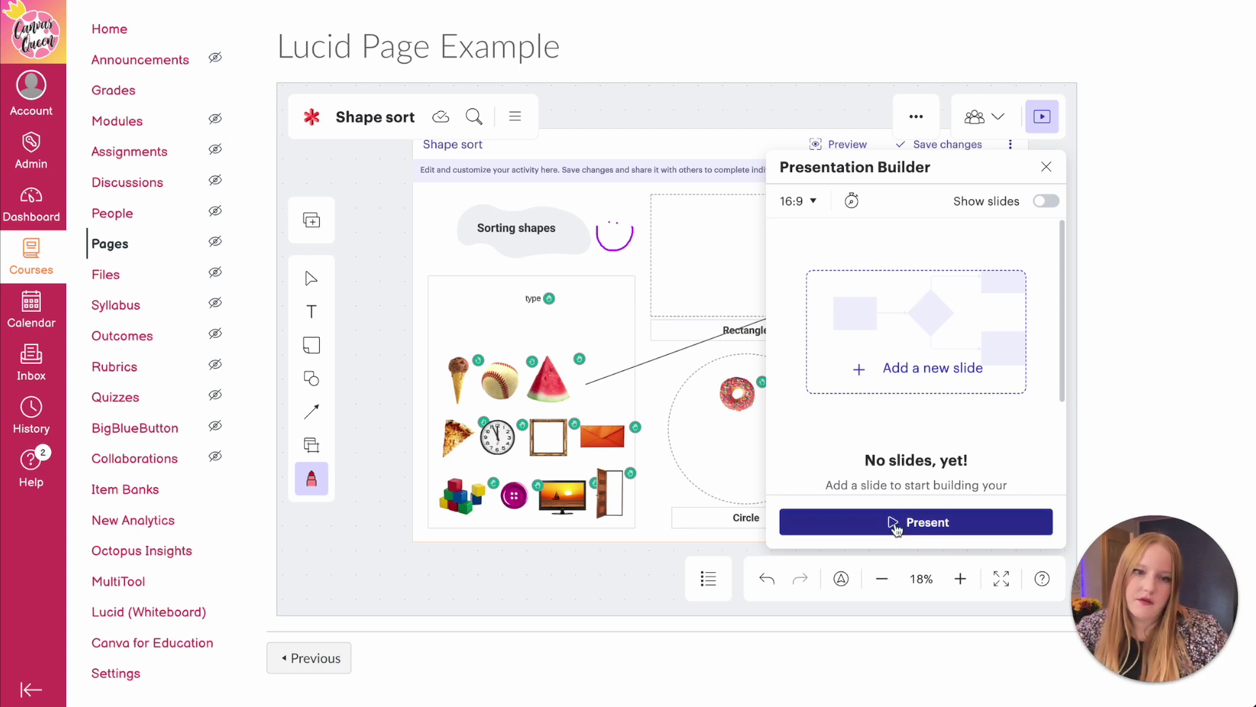
pyautogui.click(1043, 129)
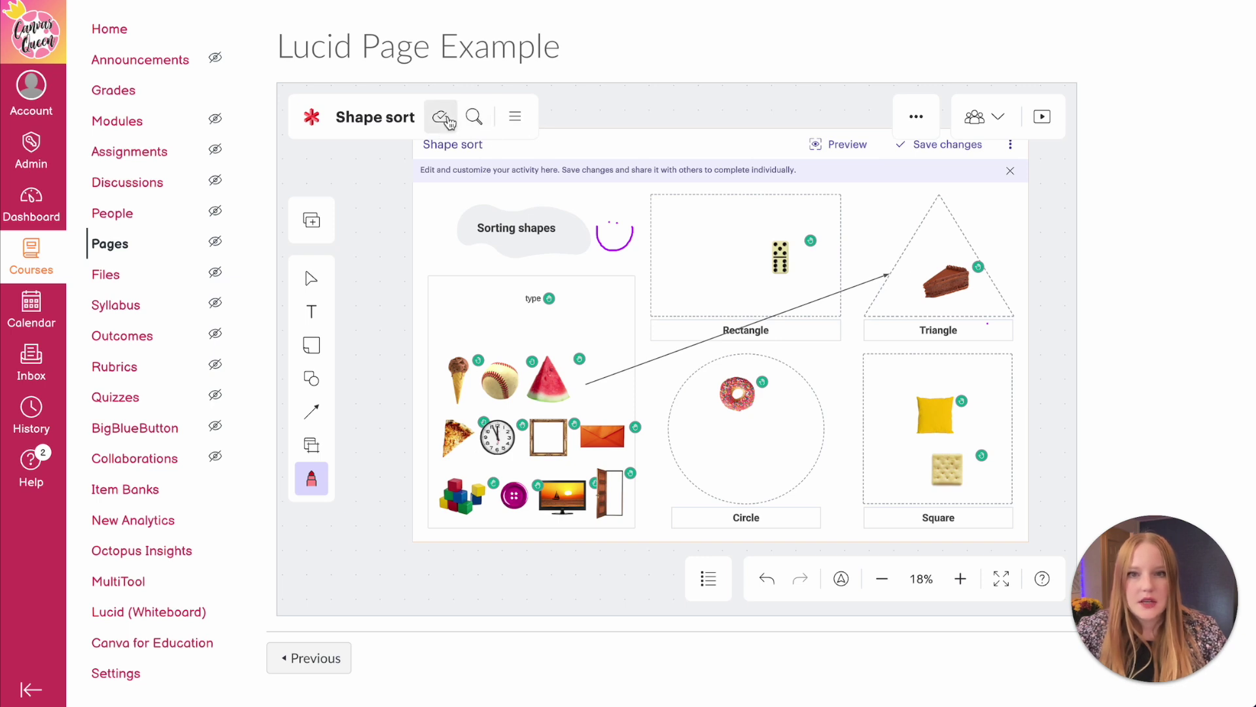
# Step: Browse the Shape sort board's main menu, then turn on Navigation mode to show the minimap
pyautogui.click(529, 118)
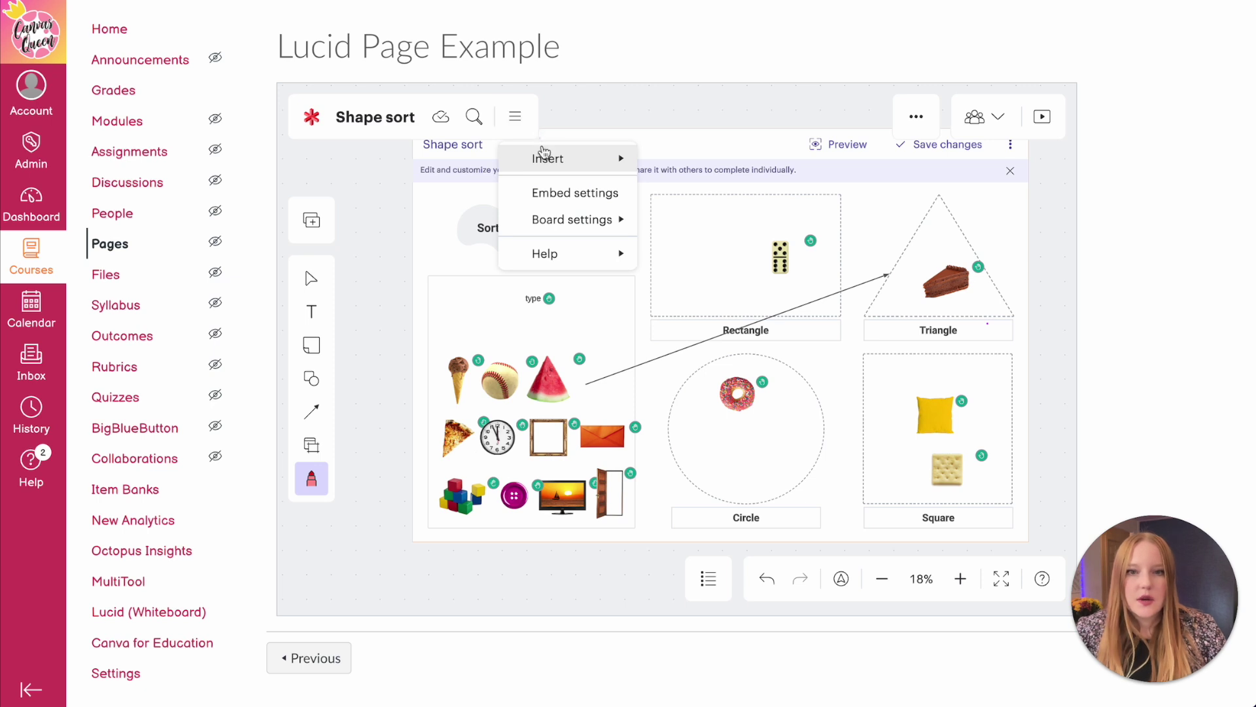
pyautogui.moveTo(560, 163)
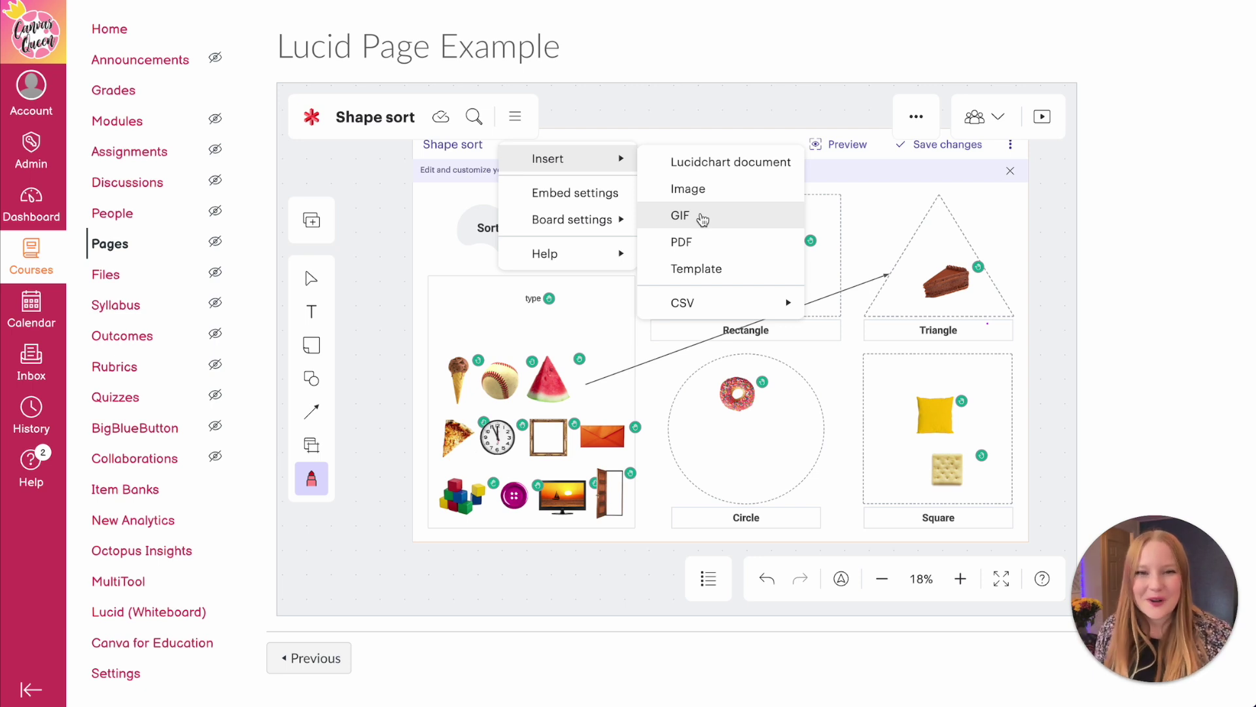
pyautogui.click(878, 560)
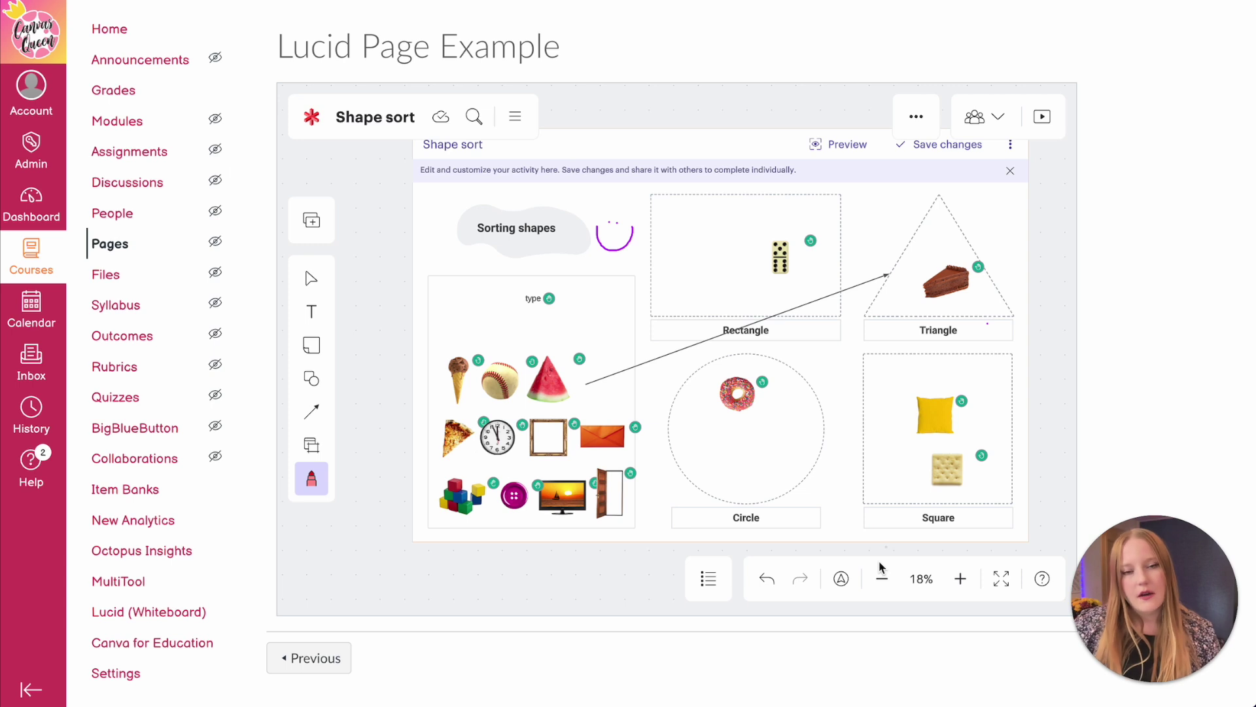
pyautogui.hscroll(1, 989, 440)
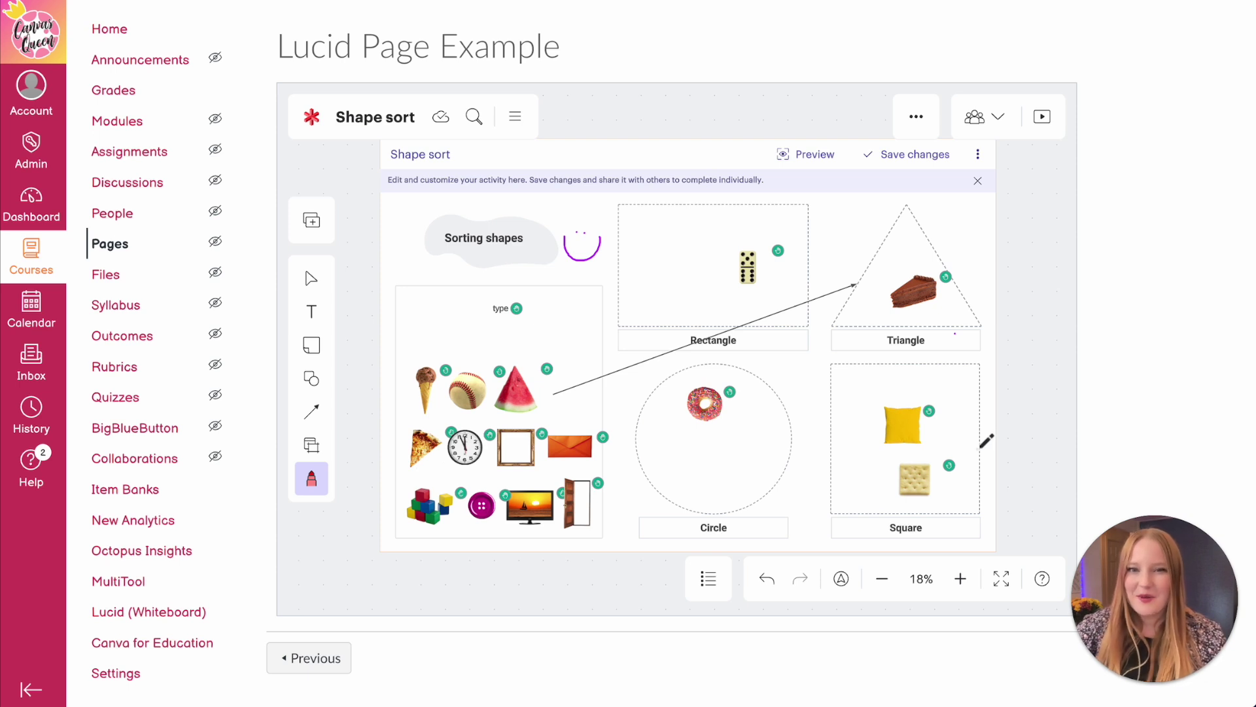
pyautogui.press('n')
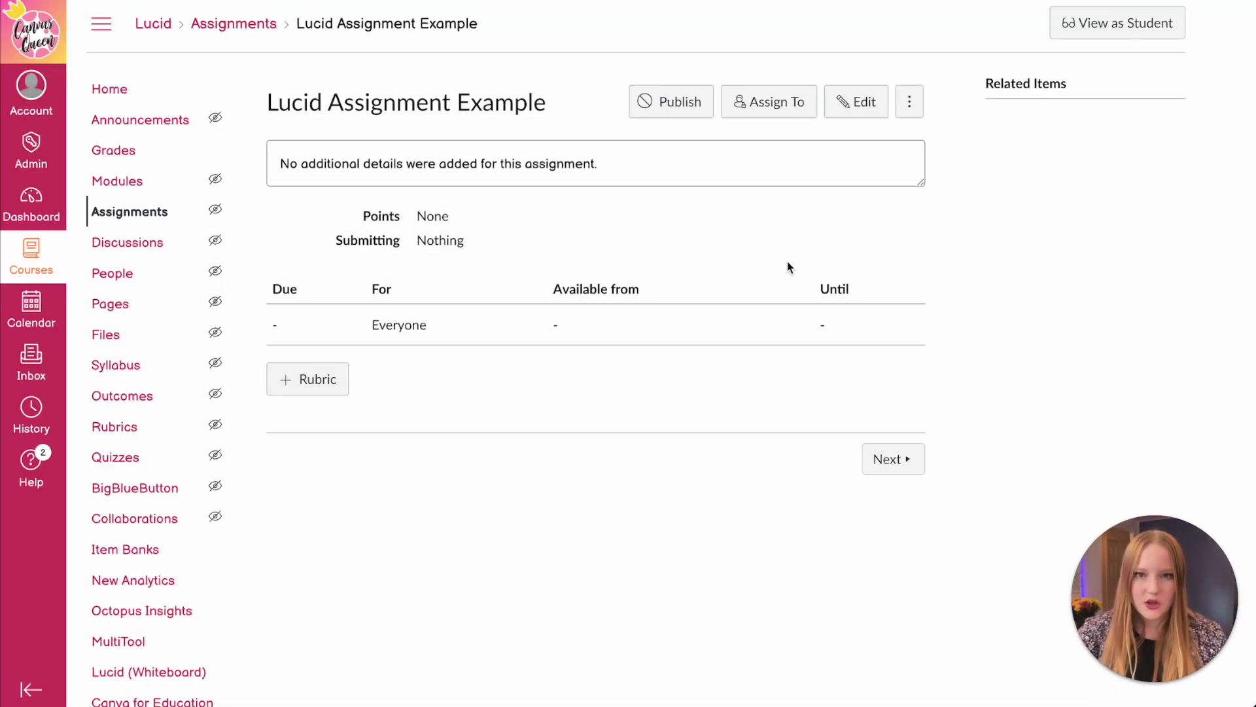
# Step: Edit the Lucid Assignment Example and change its submission type to Lucid
pyautogui.click(856, 104)
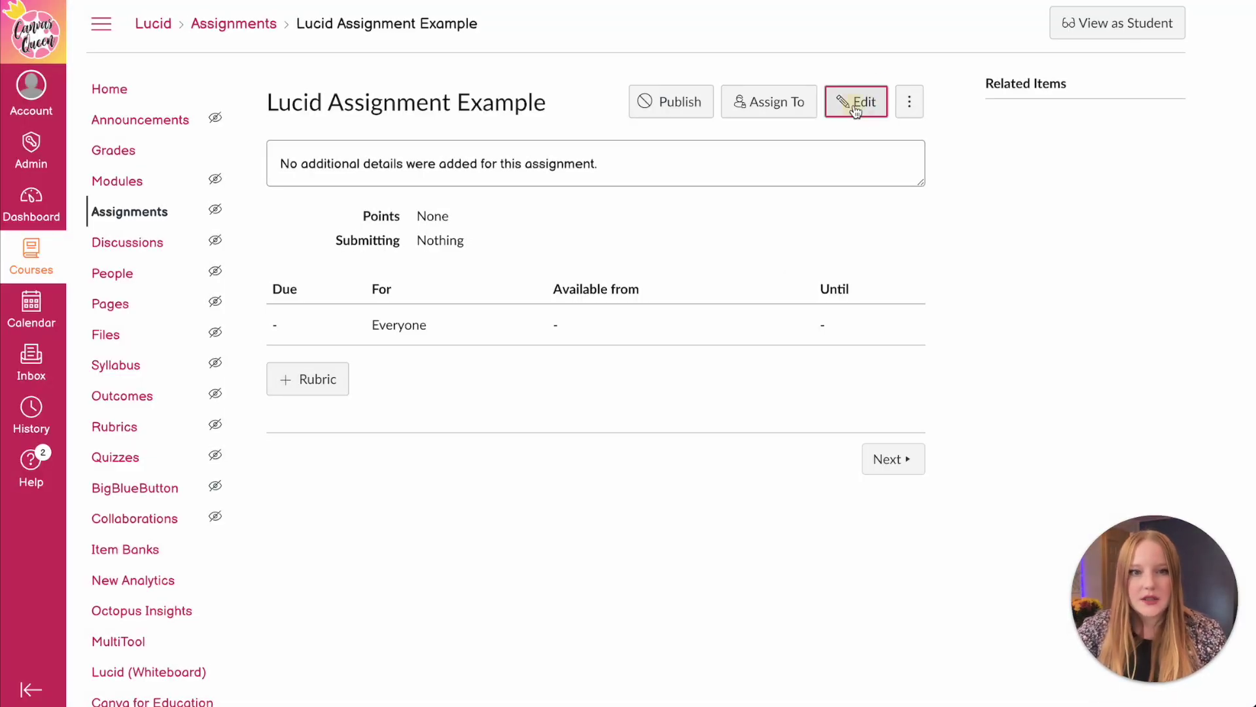
pyautogui.scroll(-4, 827, 353)
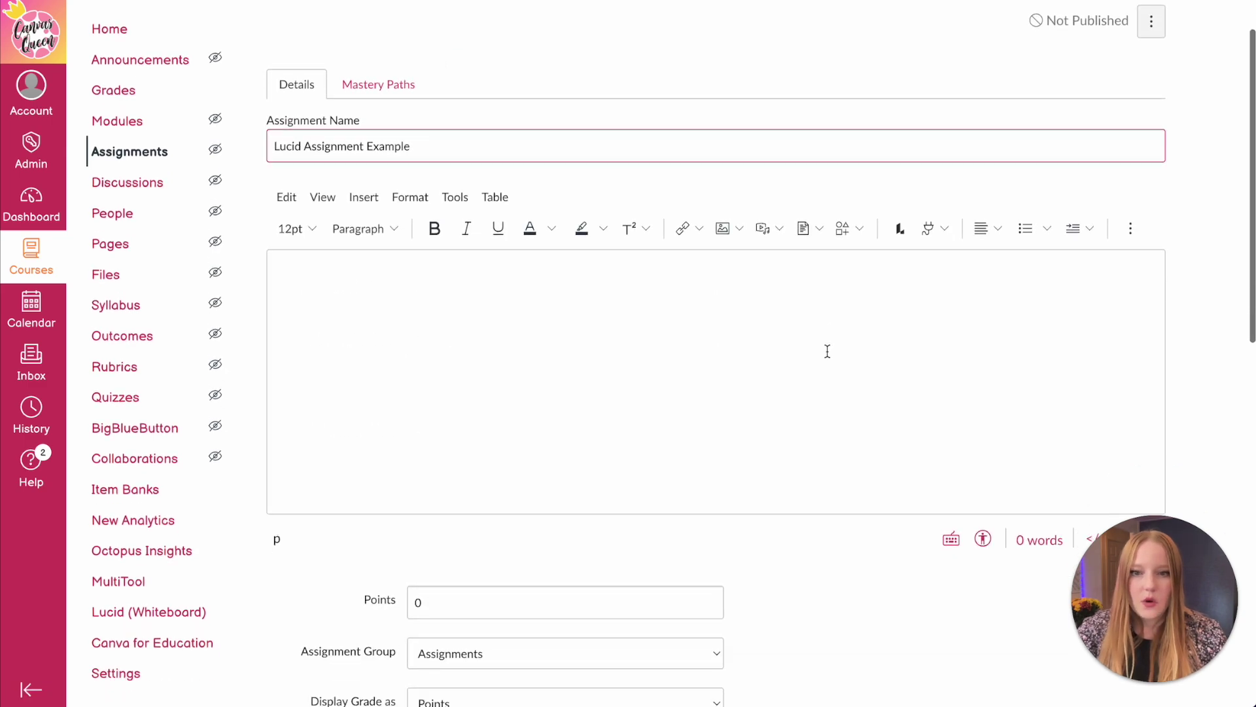
pyautogui.scroll(-5, 758, 494)
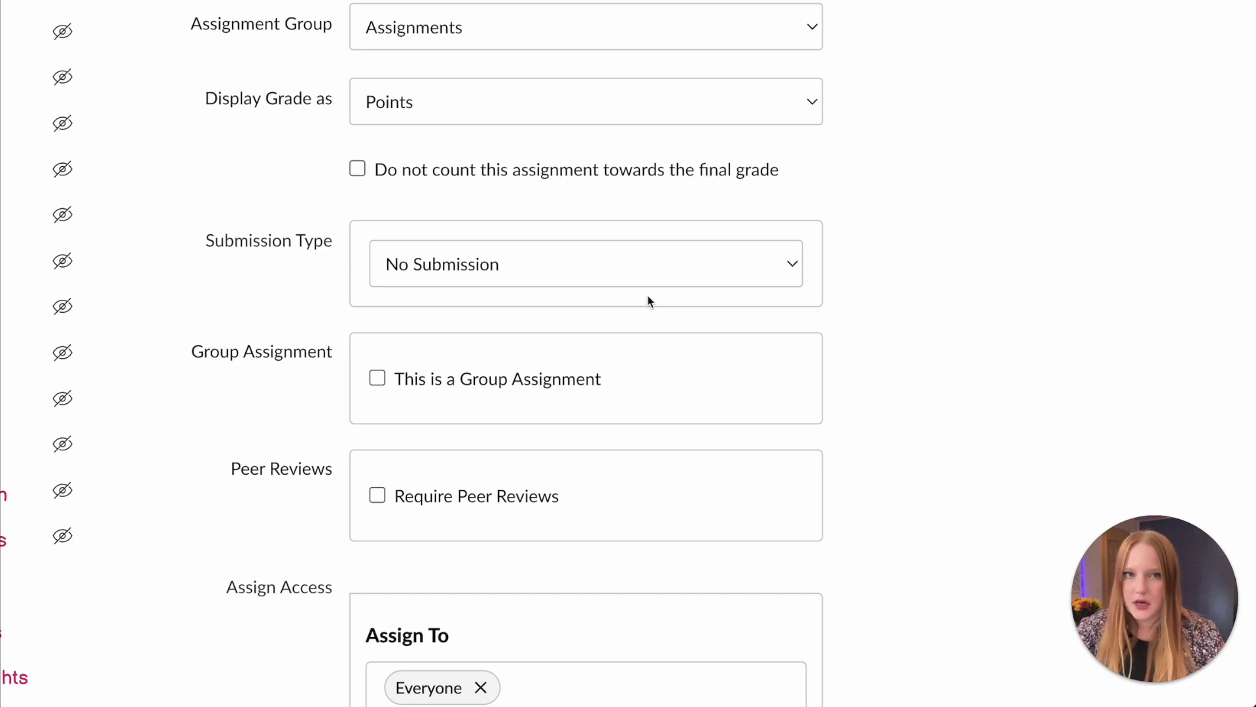
pyautogui.click(410, 265)
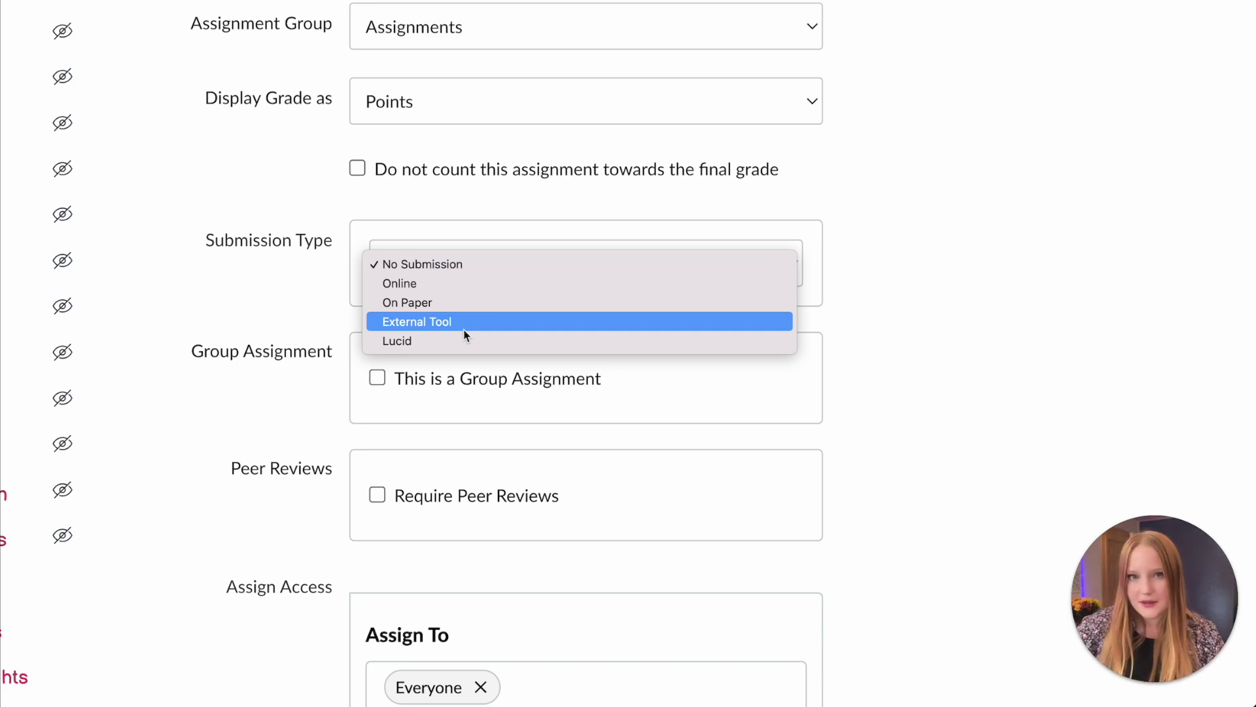
pyautogui.click(434, 341)
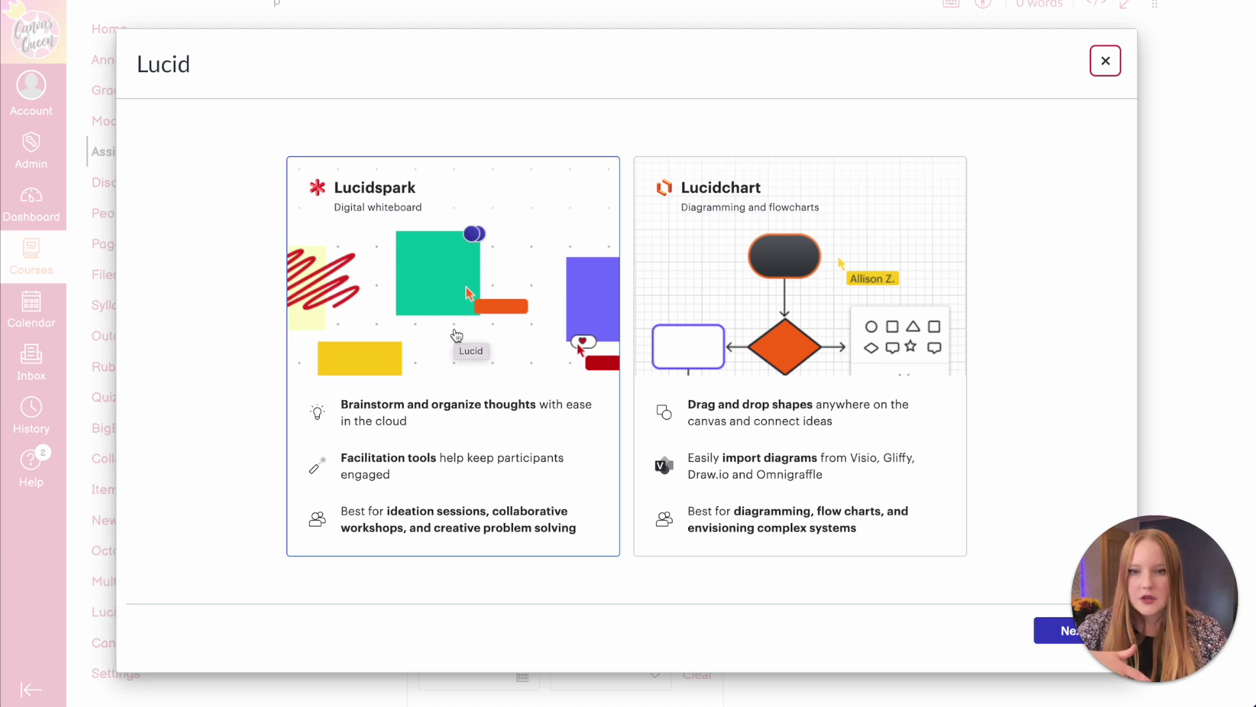
# Step: Attach the existing Shape sort board from My documents as a Lucidspark document
pyautogui.click(465, 367)
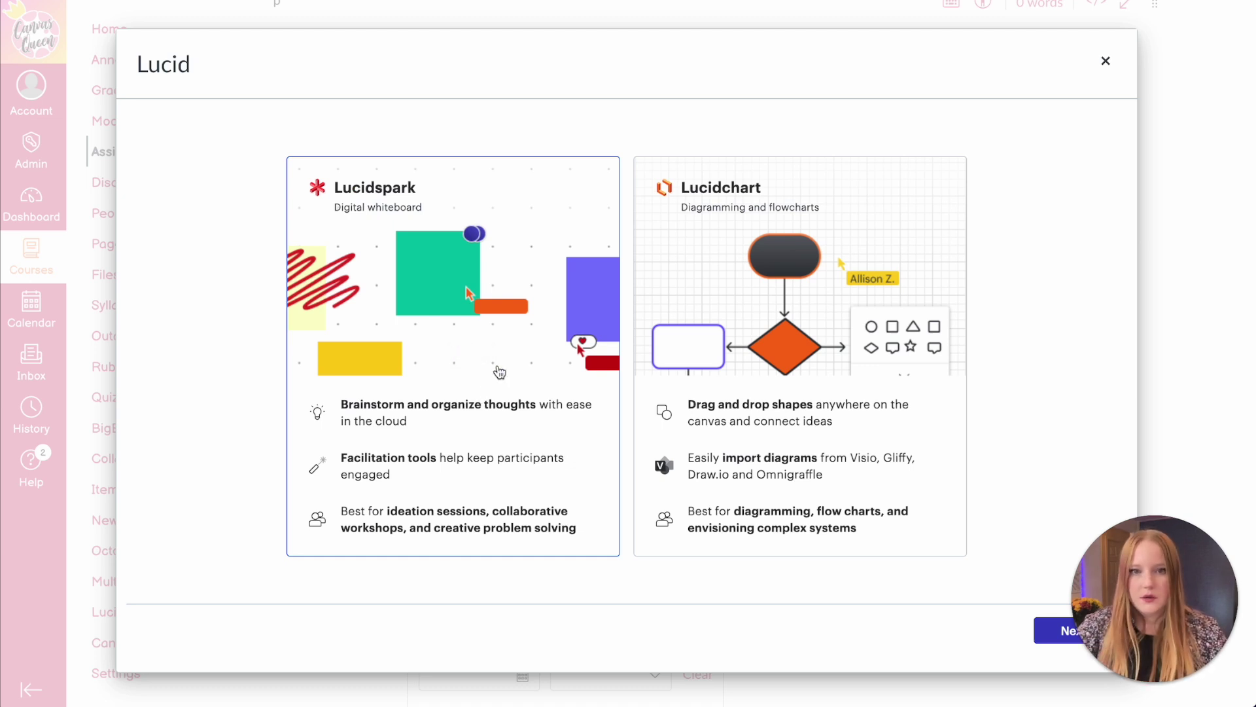
pyautogui.click(1044, 632)
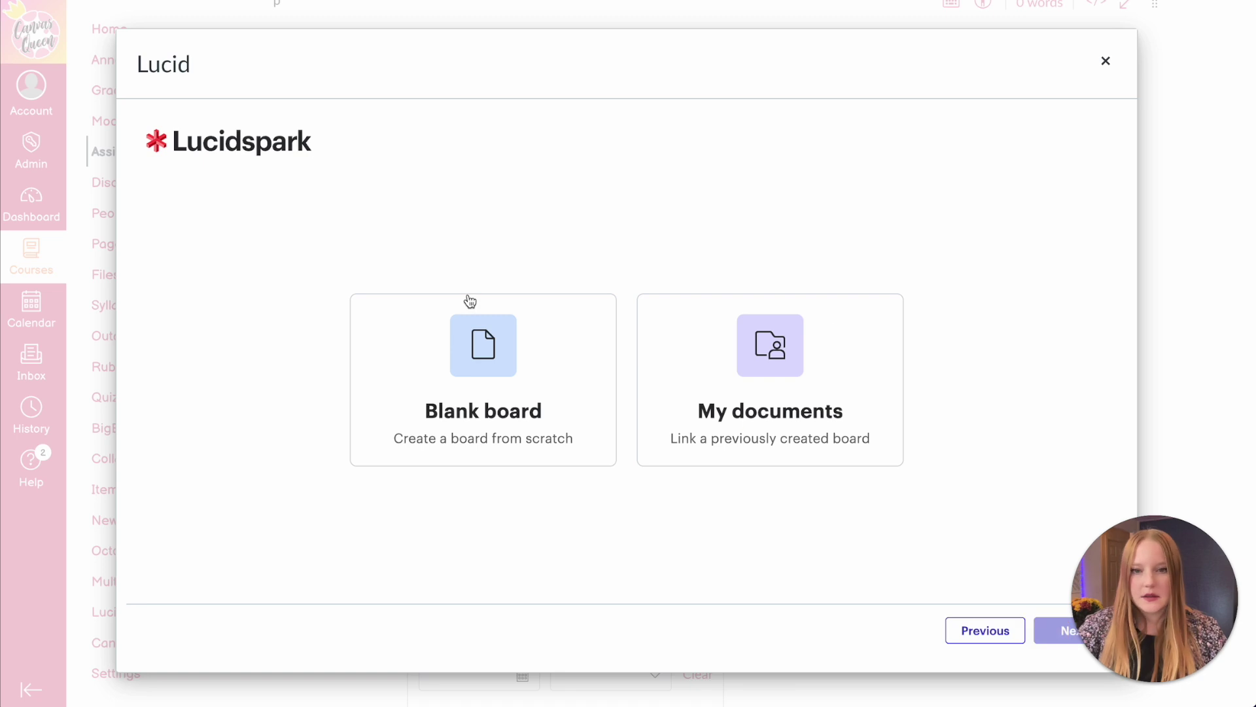
pyautogui.click(795, 386)
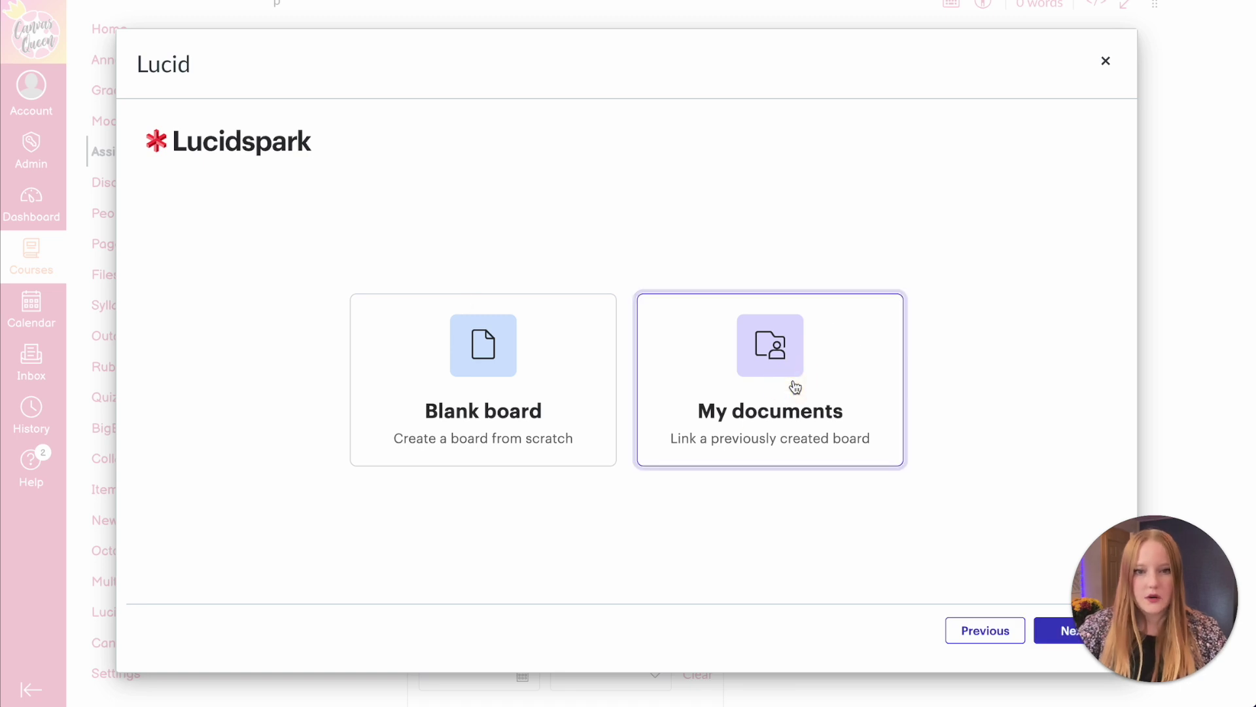
pyautogui.click(1060, 630)
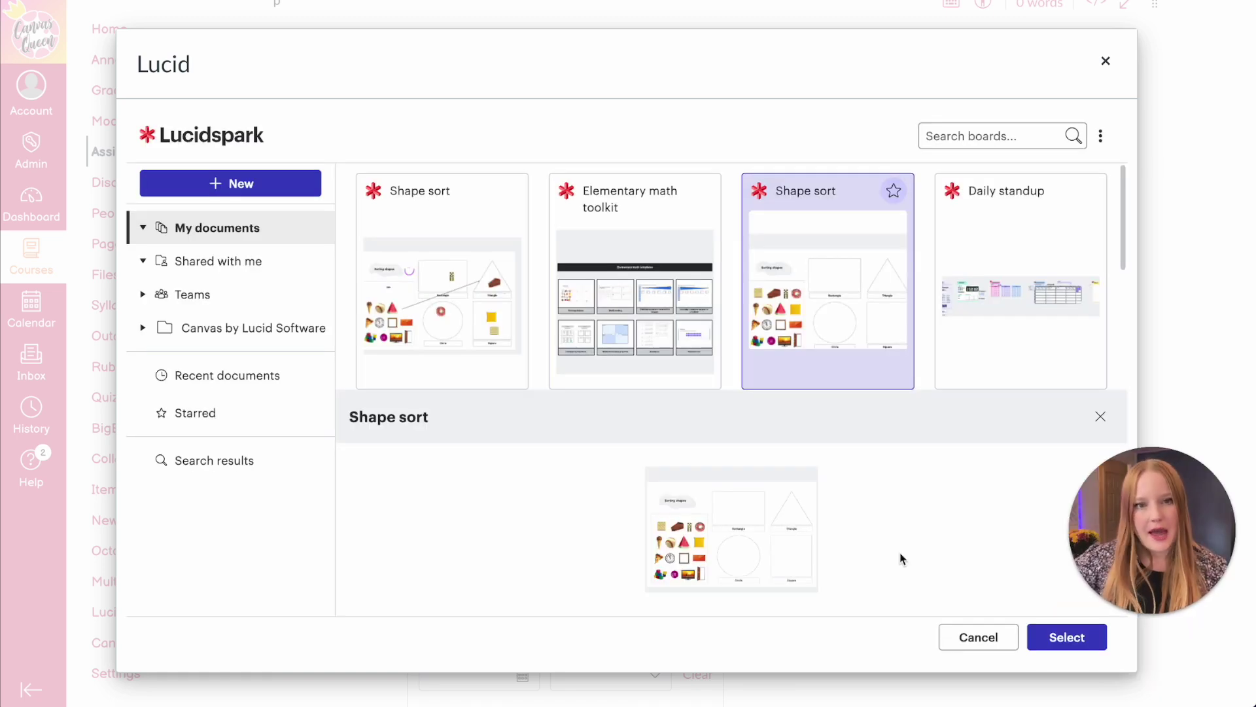
pyautogui.click(1059, 637)
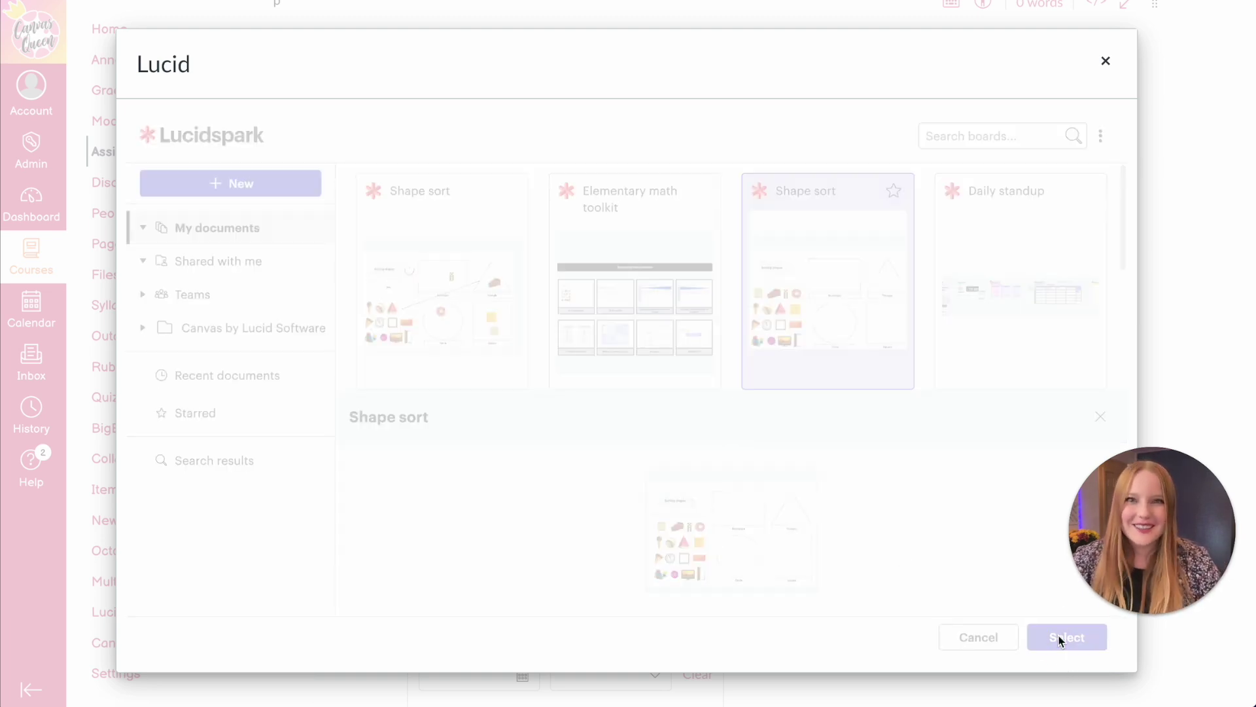
# Step: Save the Lucid Assignment Example with the attached board
pyautogui.scroll(-6, 839, 528)
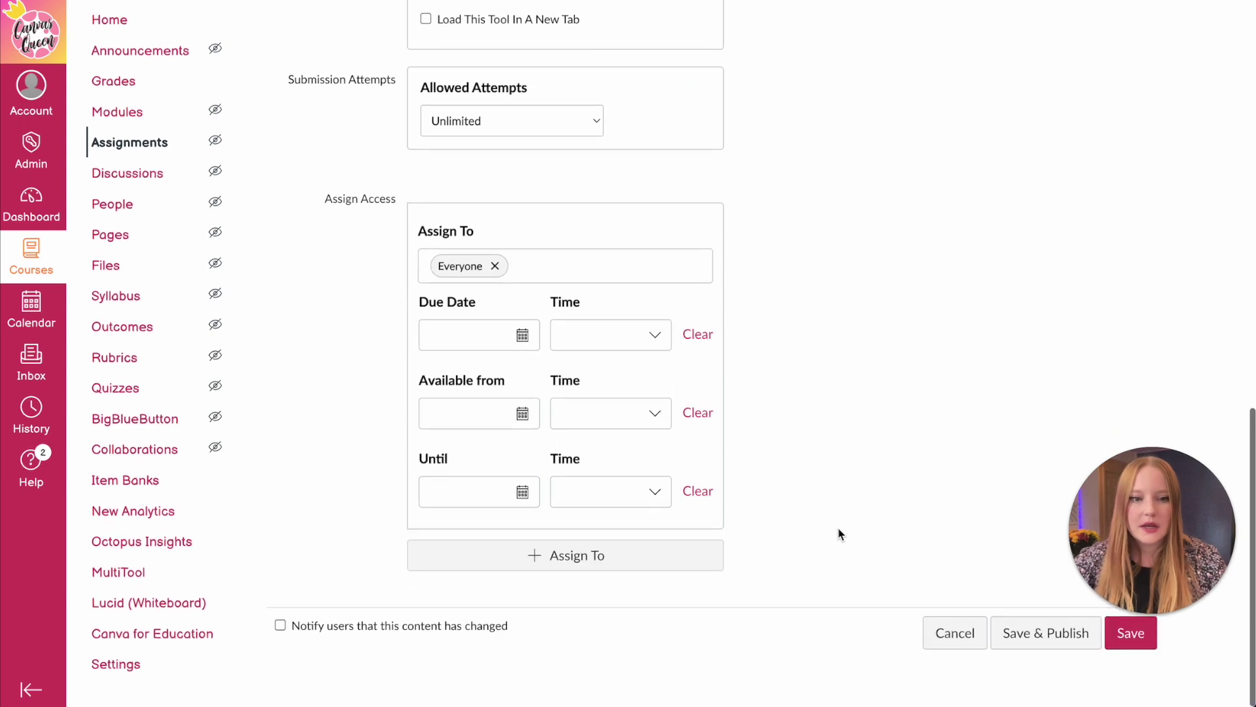
pyautogui.scroll(2, 838, 528)
pyautogui.scroll(-2, 1042, 599)
pyautogui.click(1139, 648)
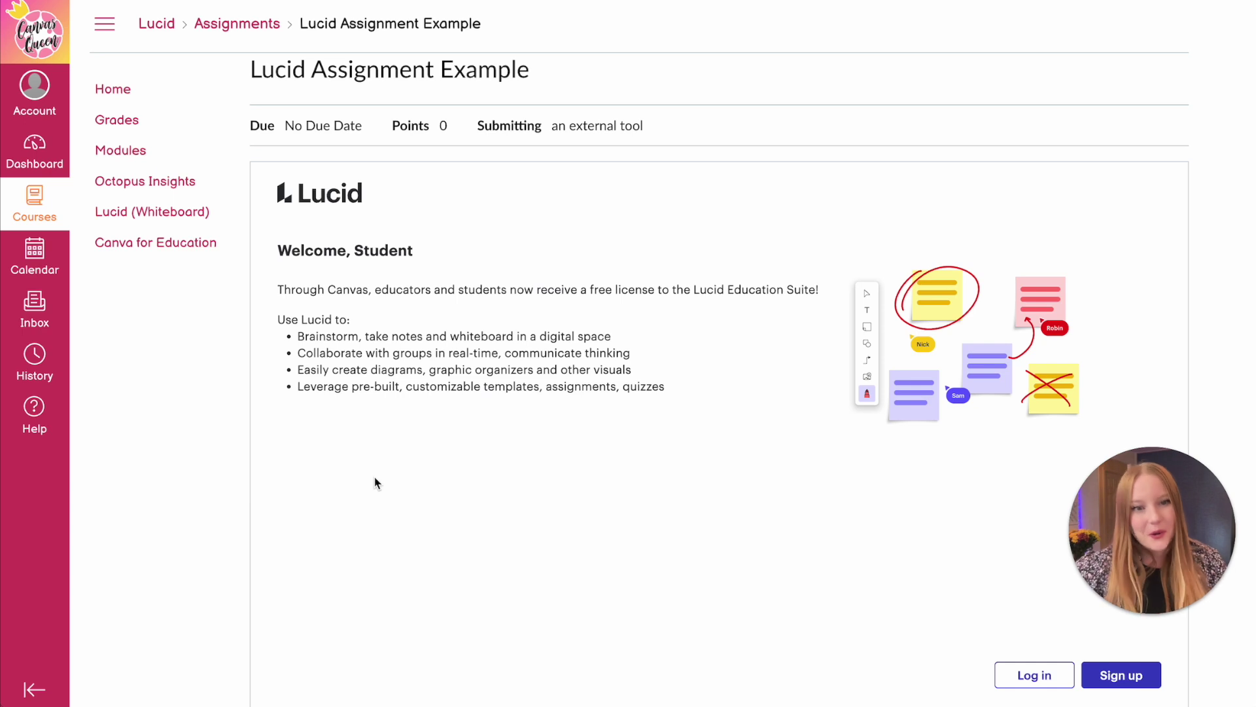
# Step: Sign the student up for a free educational Lucid account and grant Canvas access
pyautogui.scroll(-1, 374, 483)
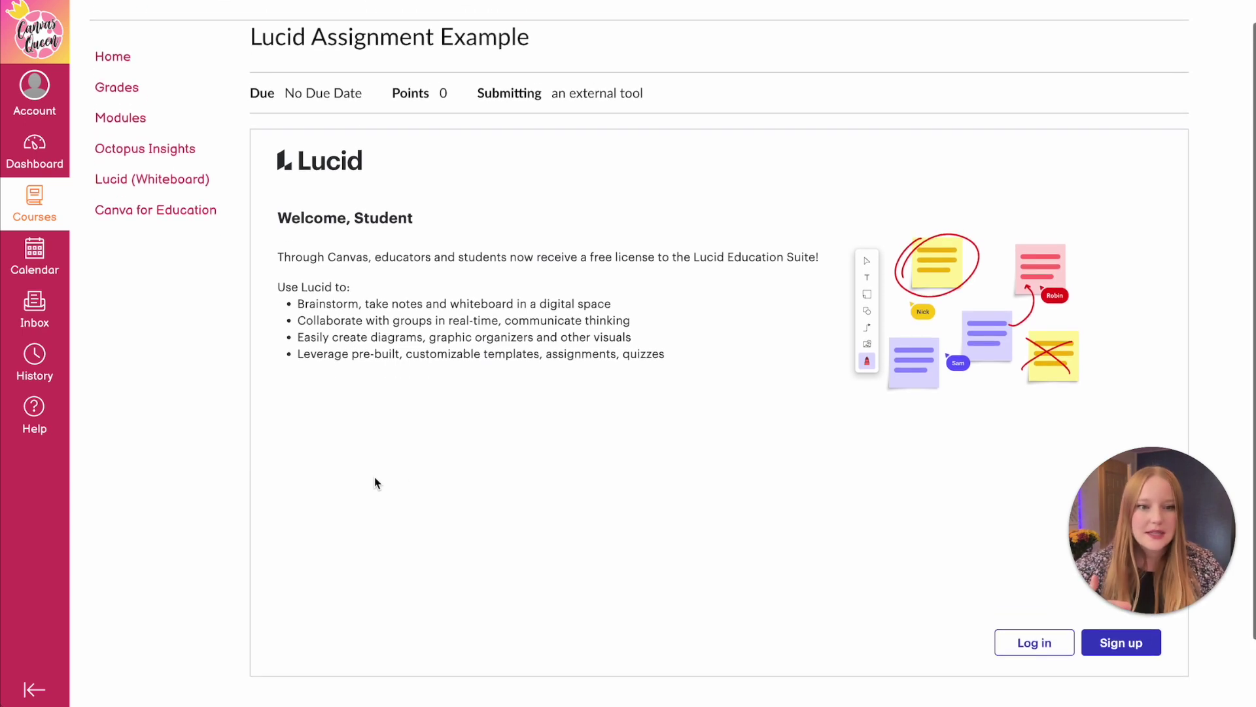
pyautogui.click(1106, 647)
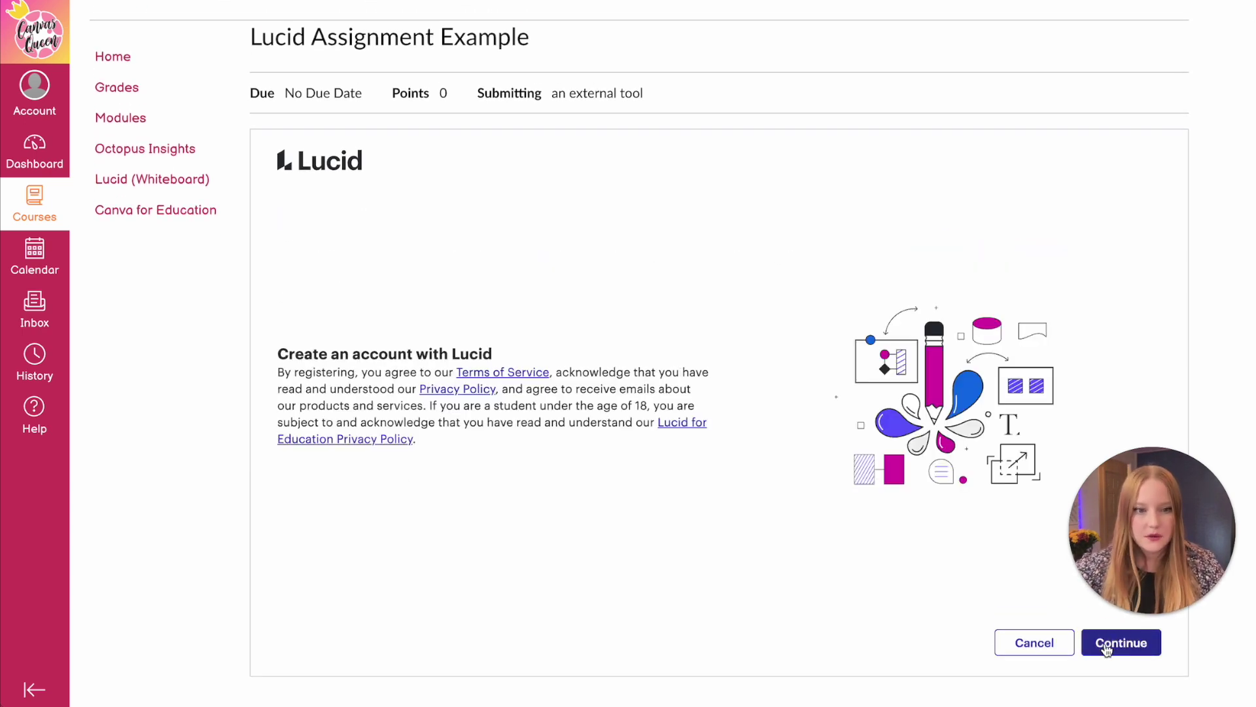
pyautogui.click(1106, 647)
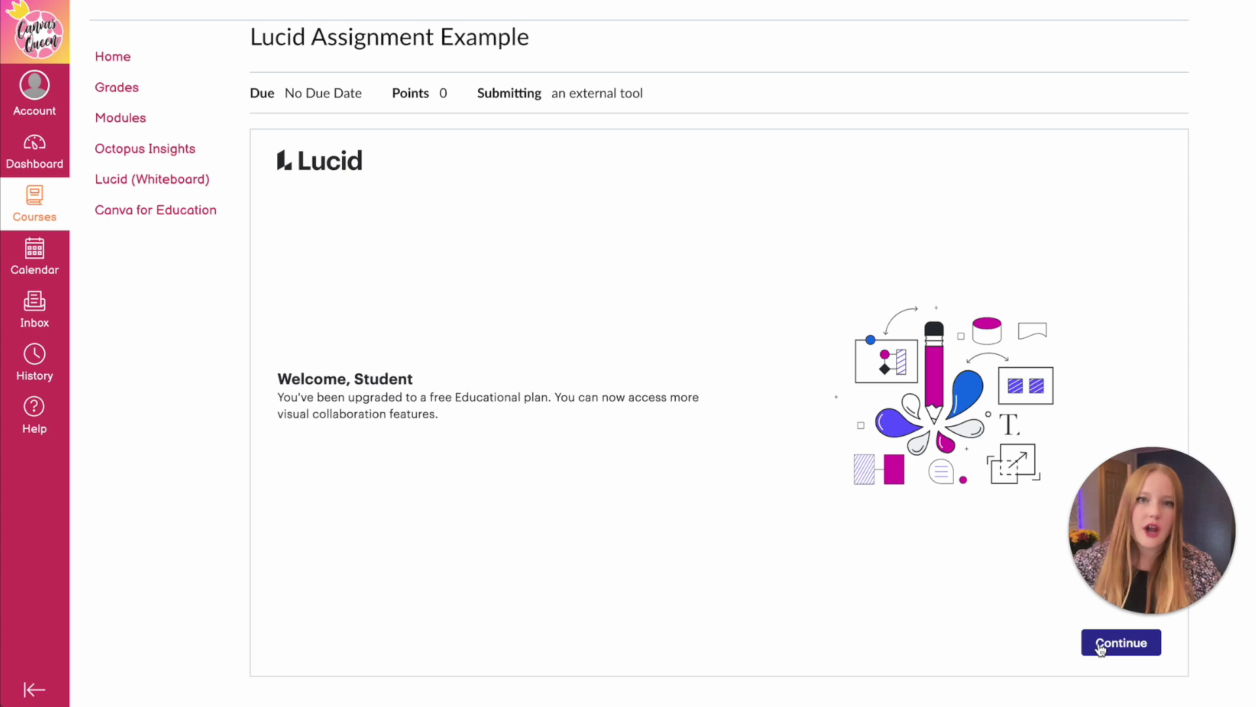
pyautogui.click(1101, 645)
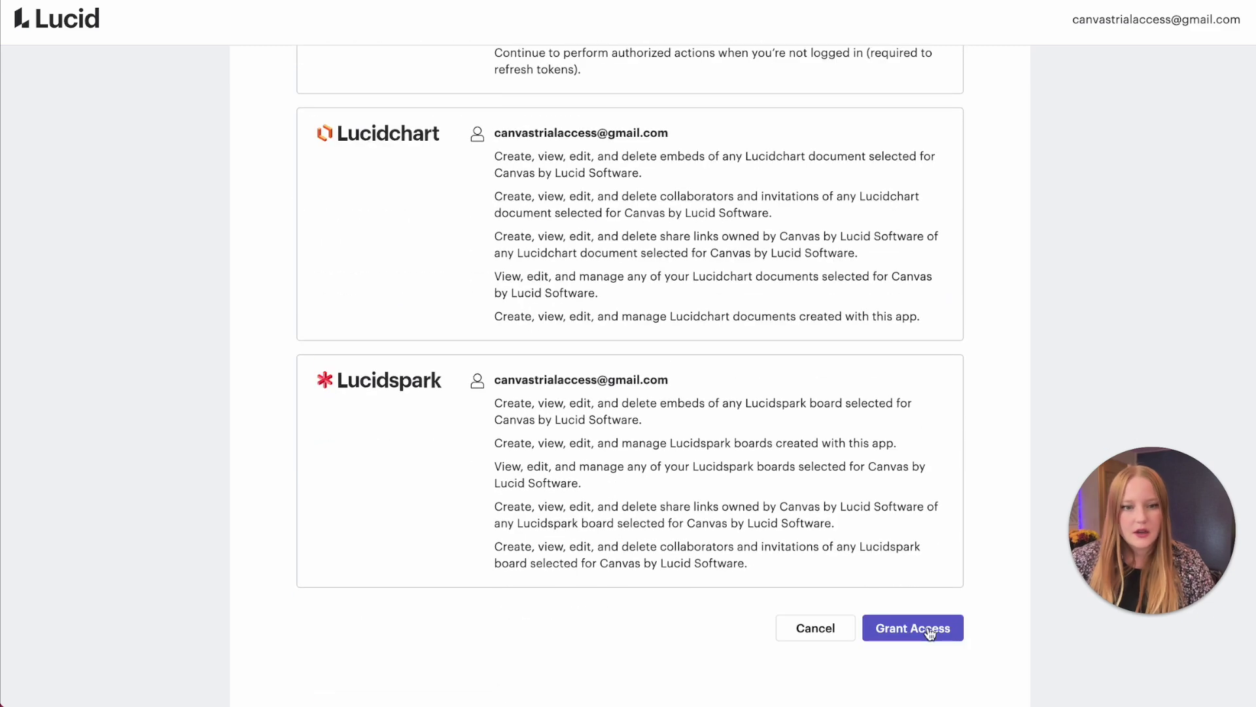
pyautogui.click(930, 630)
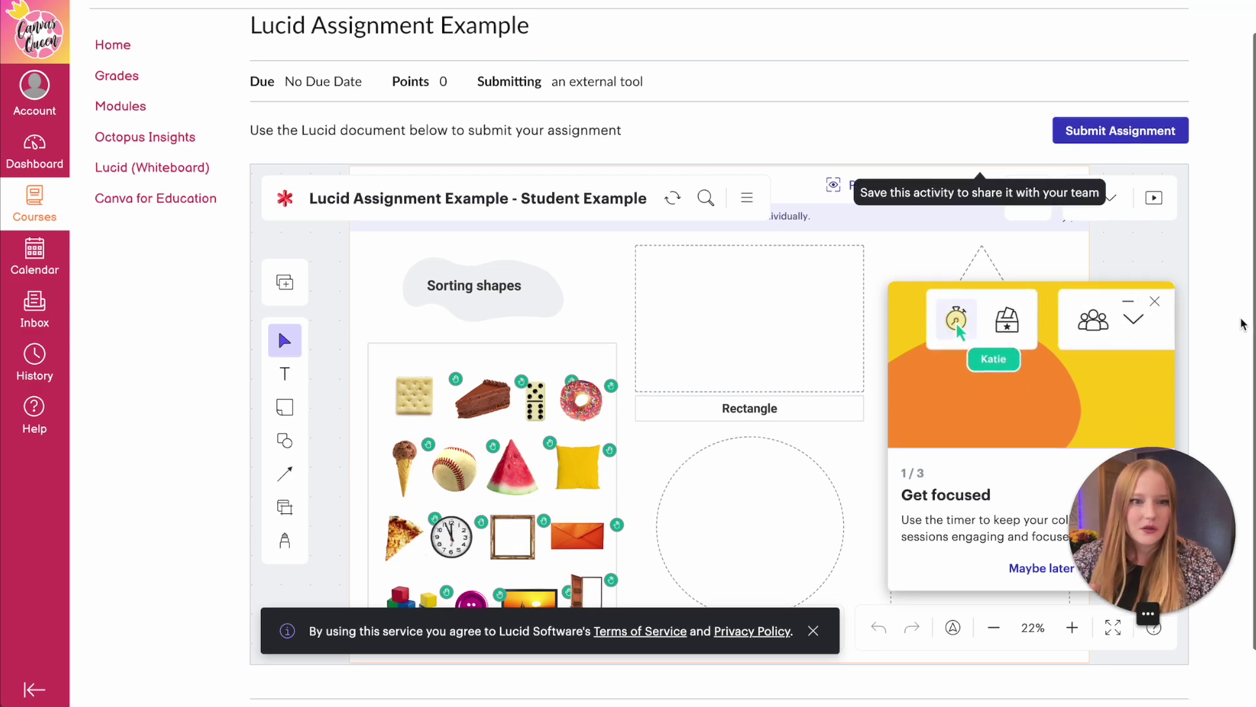
# Step: Sort the board's objects, placing the domino in the Rectangle area
pyautogui.scroll(-1, 1211, 331)
pyautogui.scroll(1, 1242, 323)
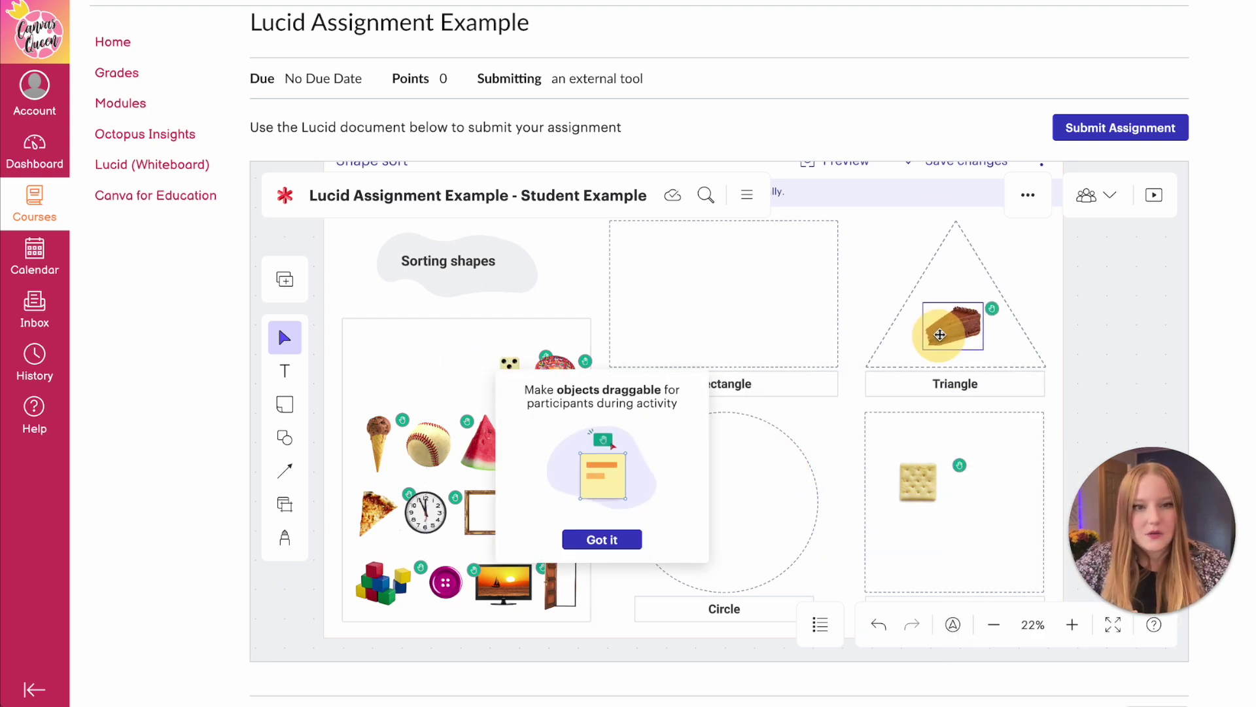
pyautogui.moveTo(510, 376); pyautogui.dragTo(695, 303)
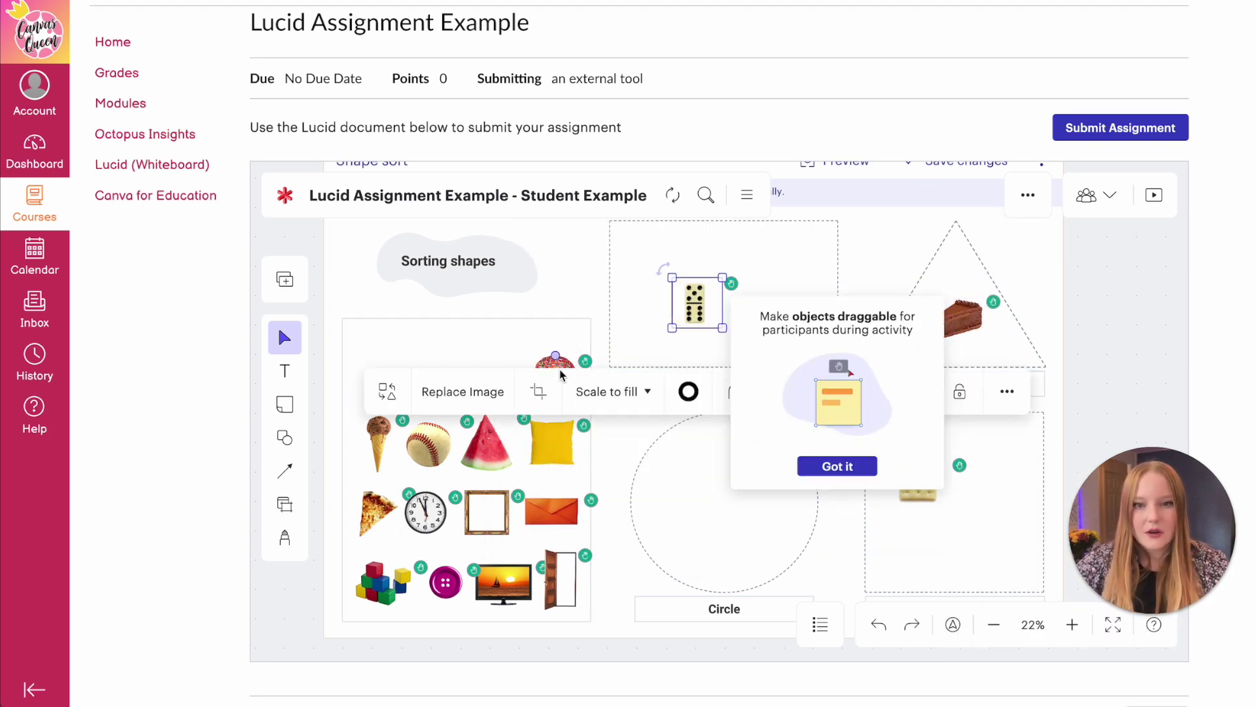
pyautogui.click(753, 516)
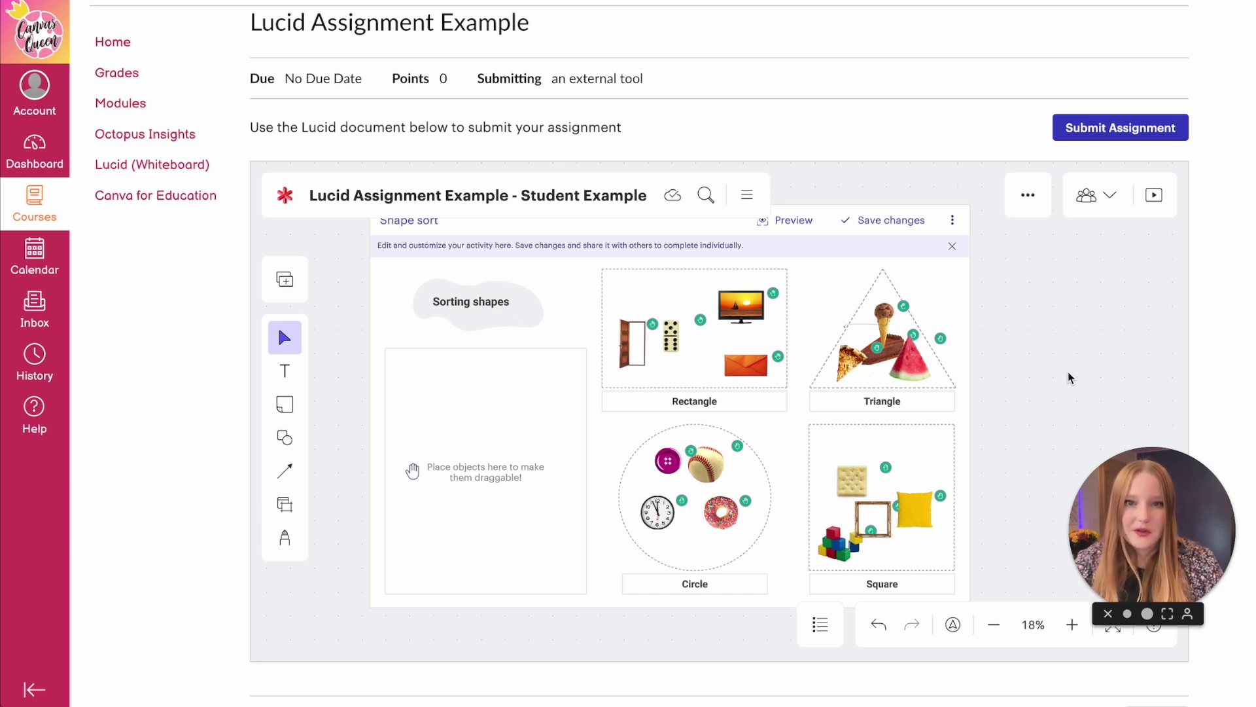
# Step: Submit the assignment with the comment 'I think you are great teacher!'
pyautogui.click(1093, 126)
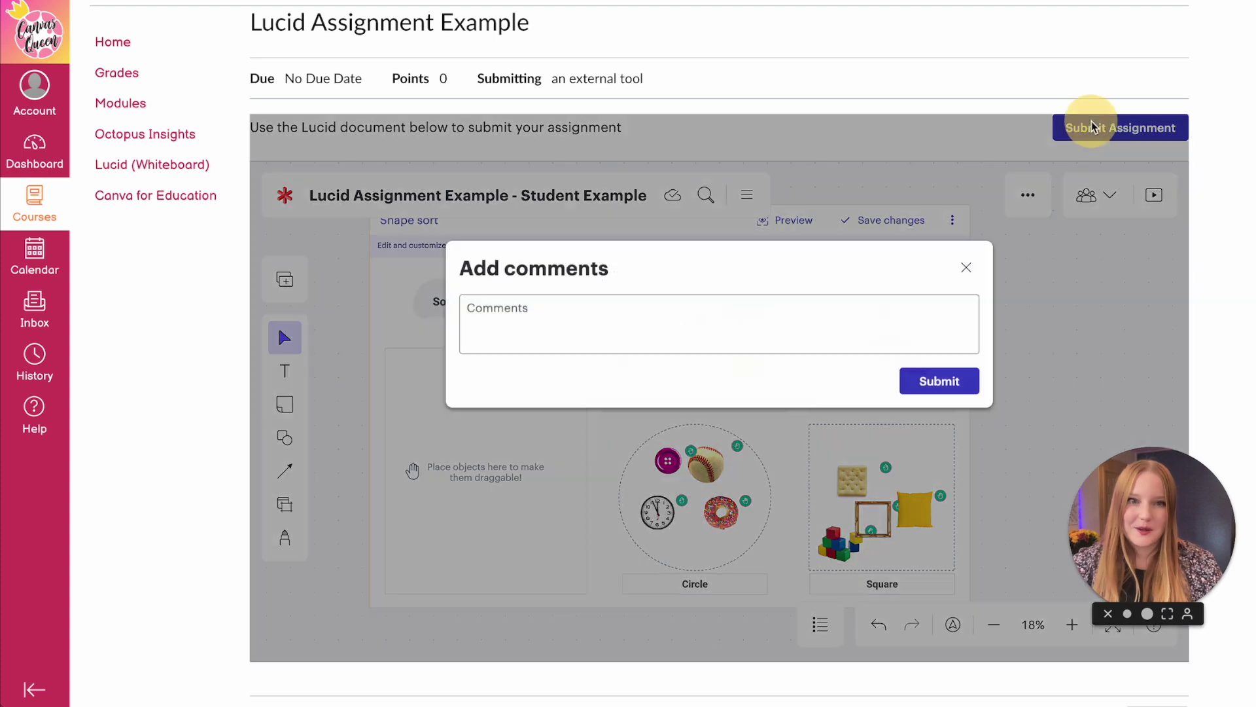
pyautogui.click(671, 347)
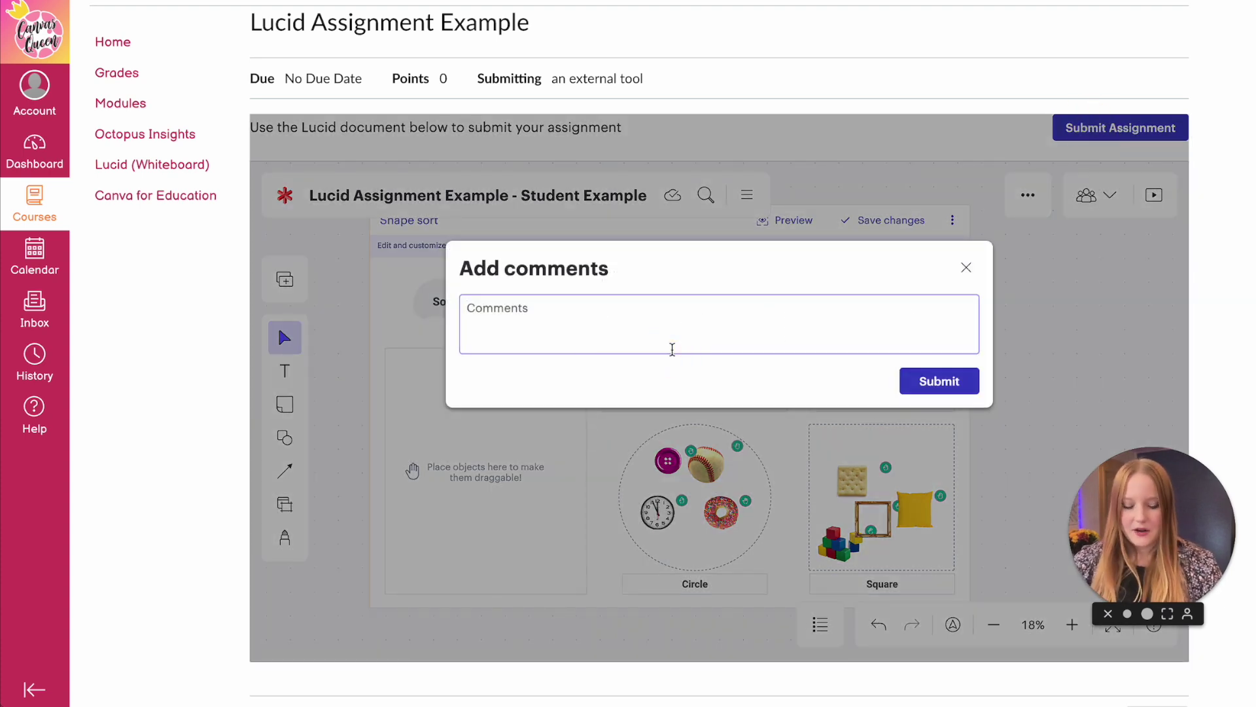
pyautogui.write('I think you are great teacher!')
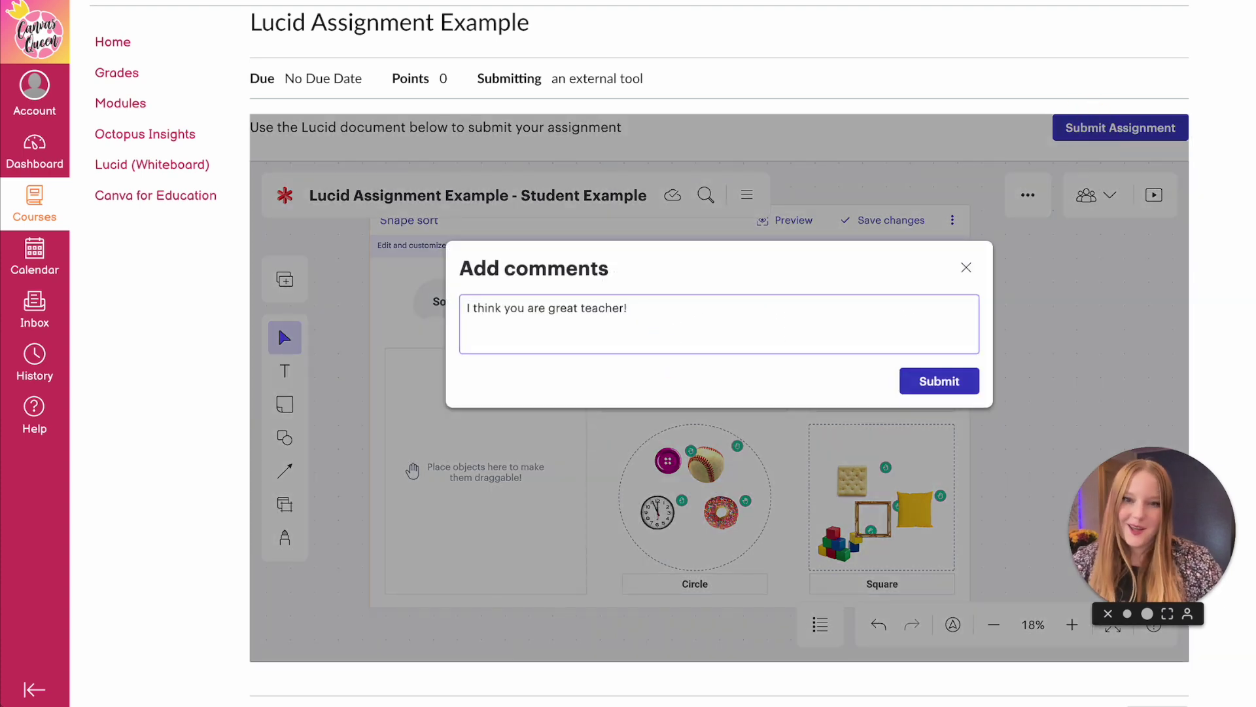
pyautogui.click(924, 385)
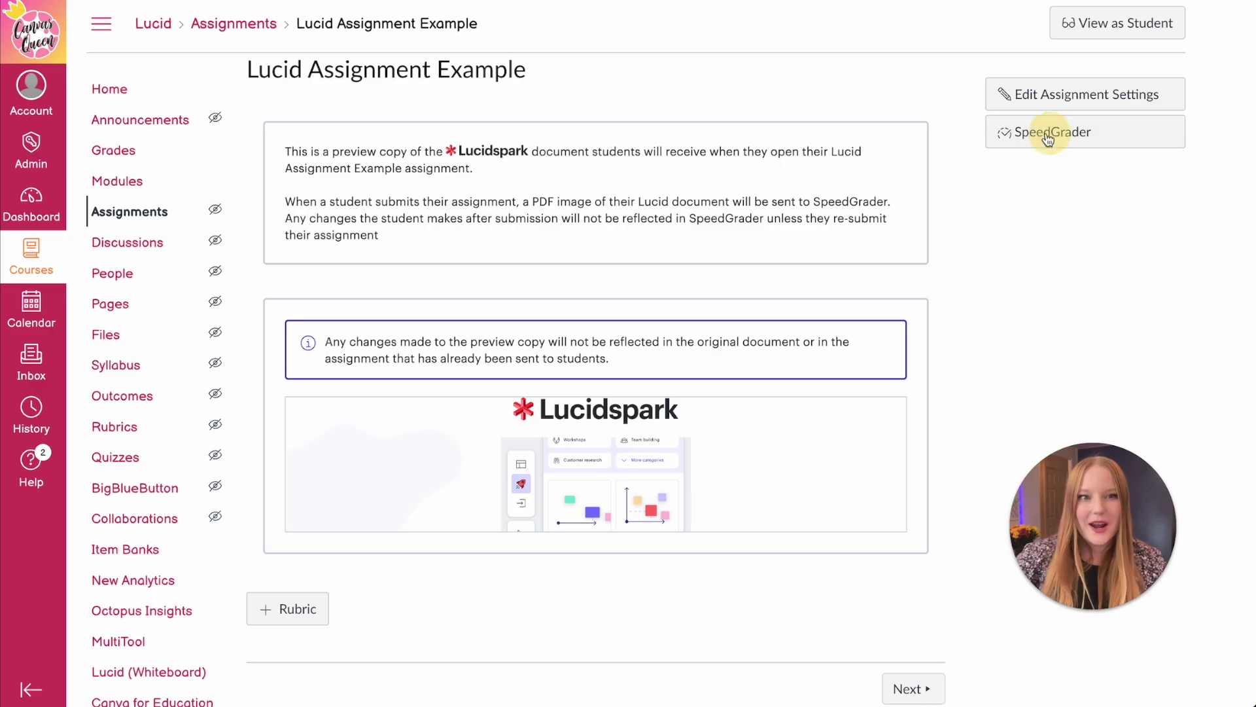
pyautogui.click(1047, 134)
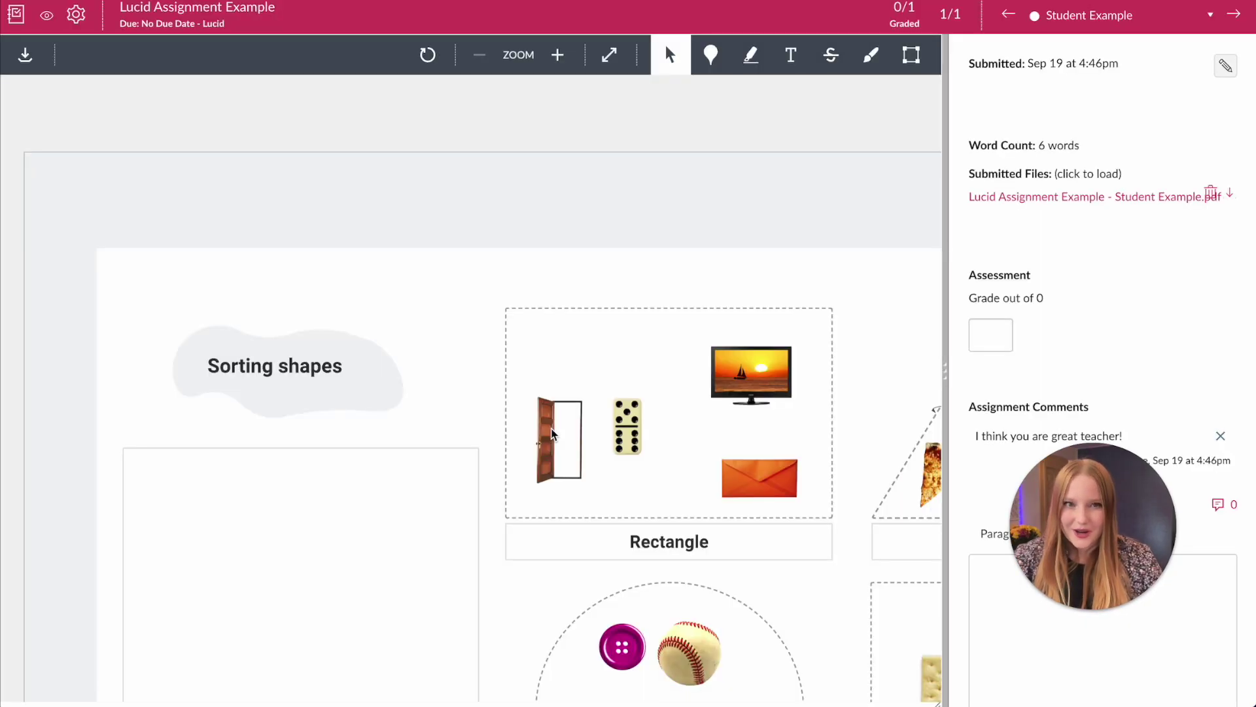
# Step: Review the student's submitted board in SpeedGrader, give it a grade of 10, and return to the course
pyautogui.hscroll(4, 549, 434)
pyautogui.scroll(-5, 549, 434)
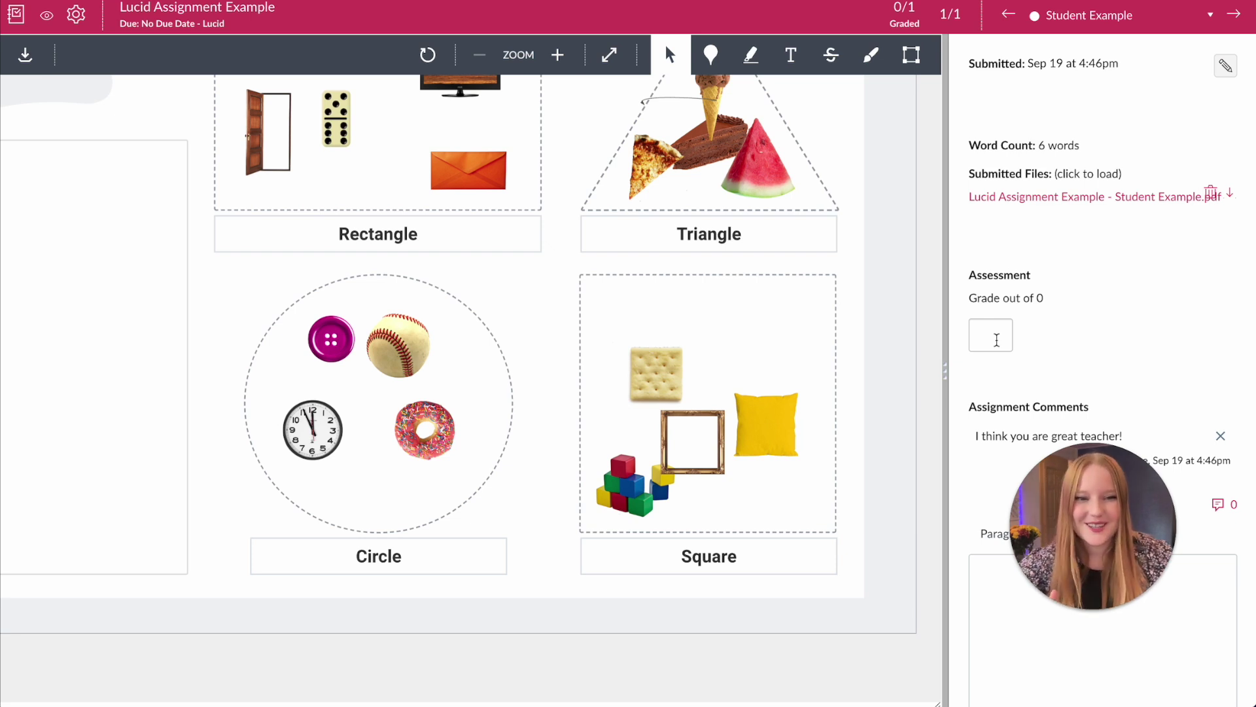
pyautogui.scroll(-1, 996, 339)
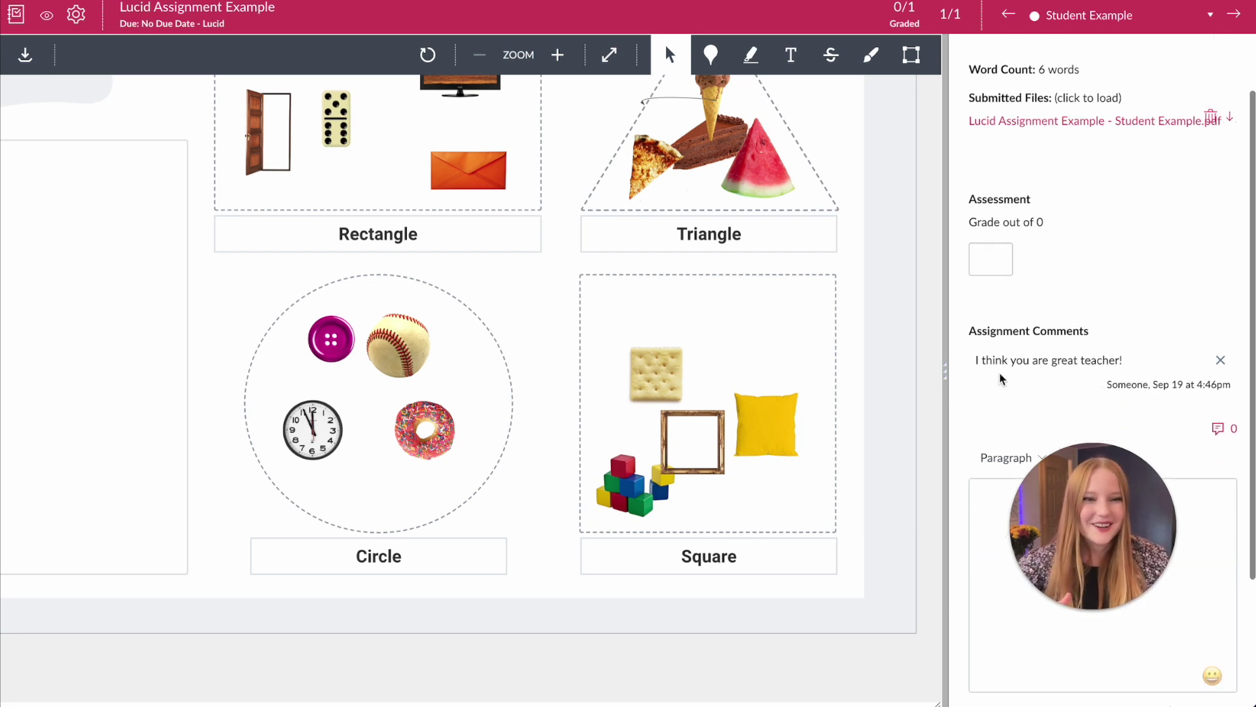
pyautogui.click(986, 261)
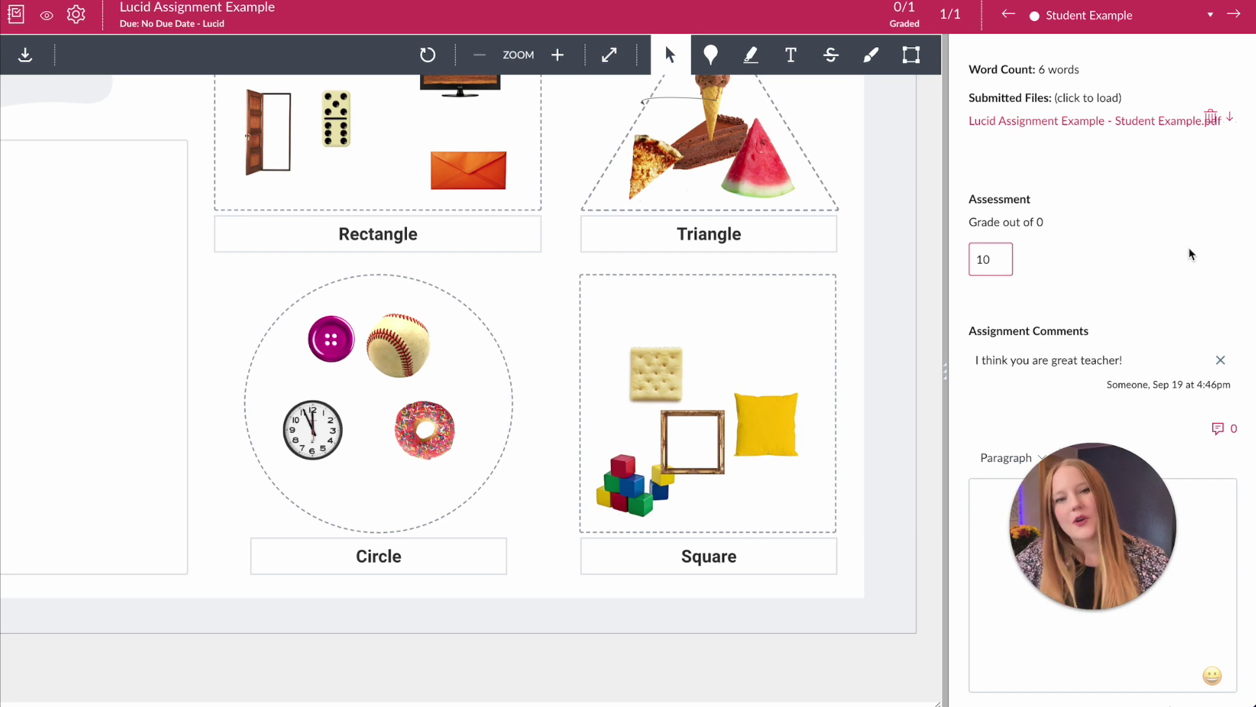
pyautogui.scroll(2, 904, 276)
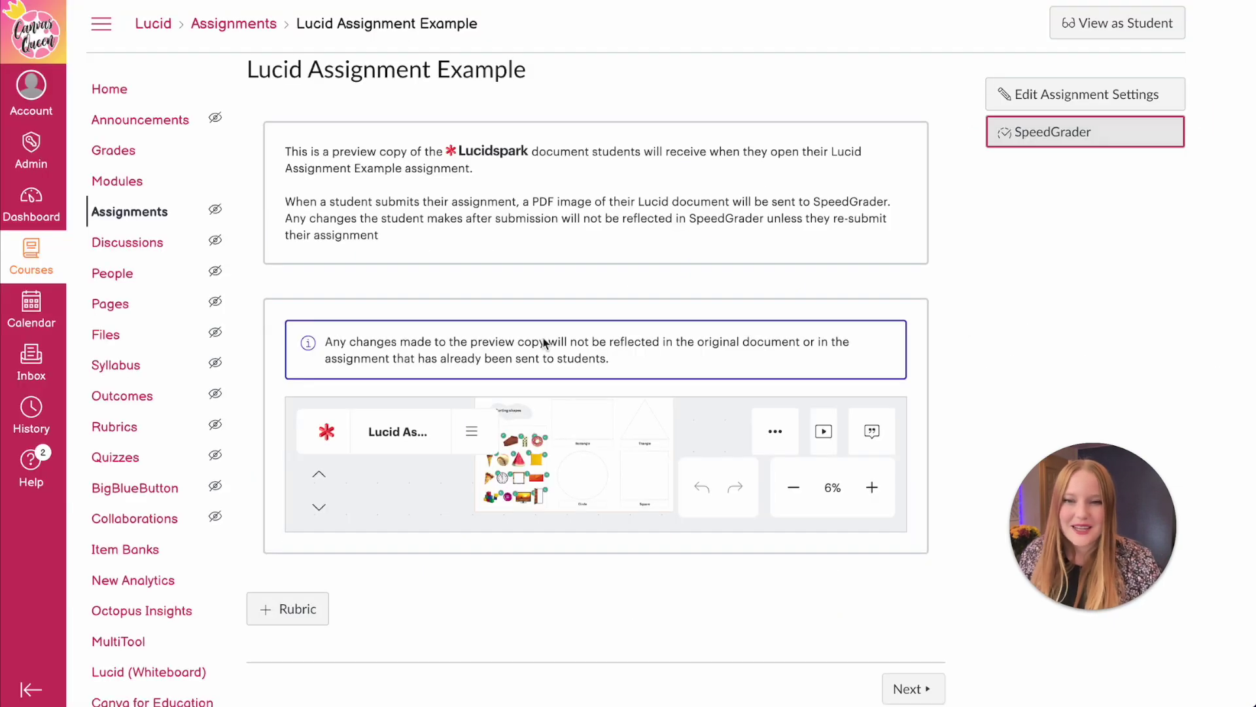
pyautogui.click(142, 89)
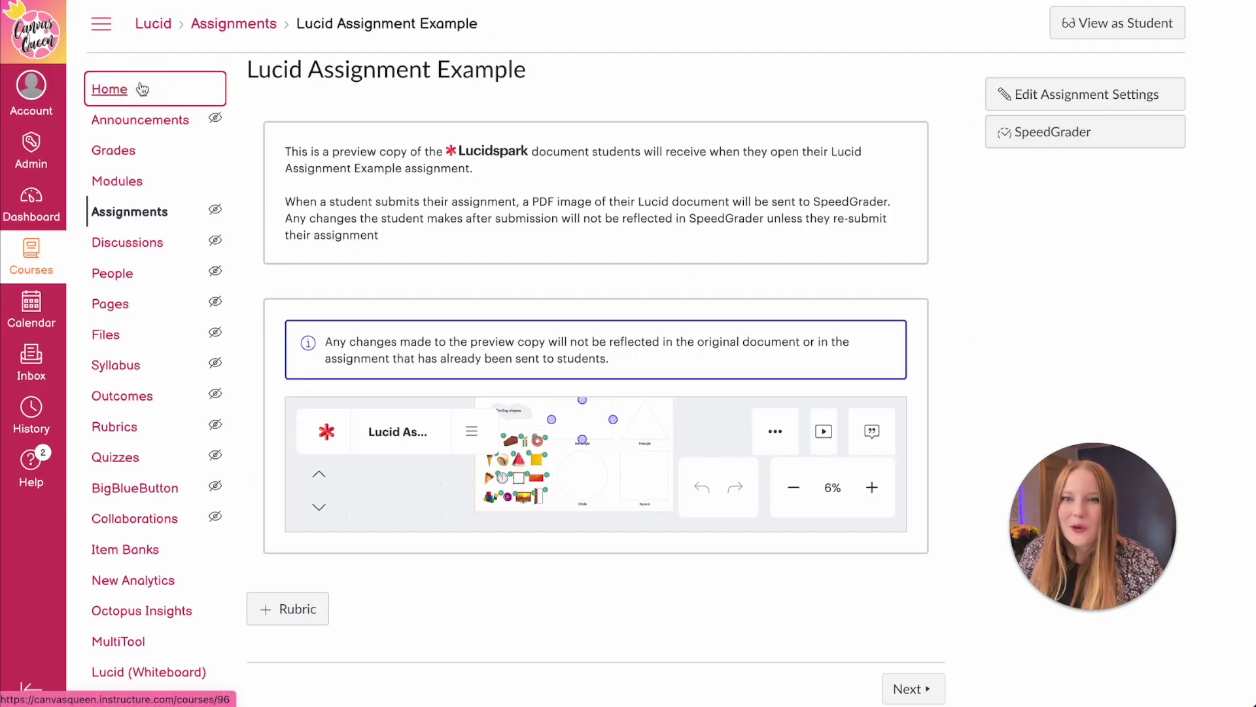